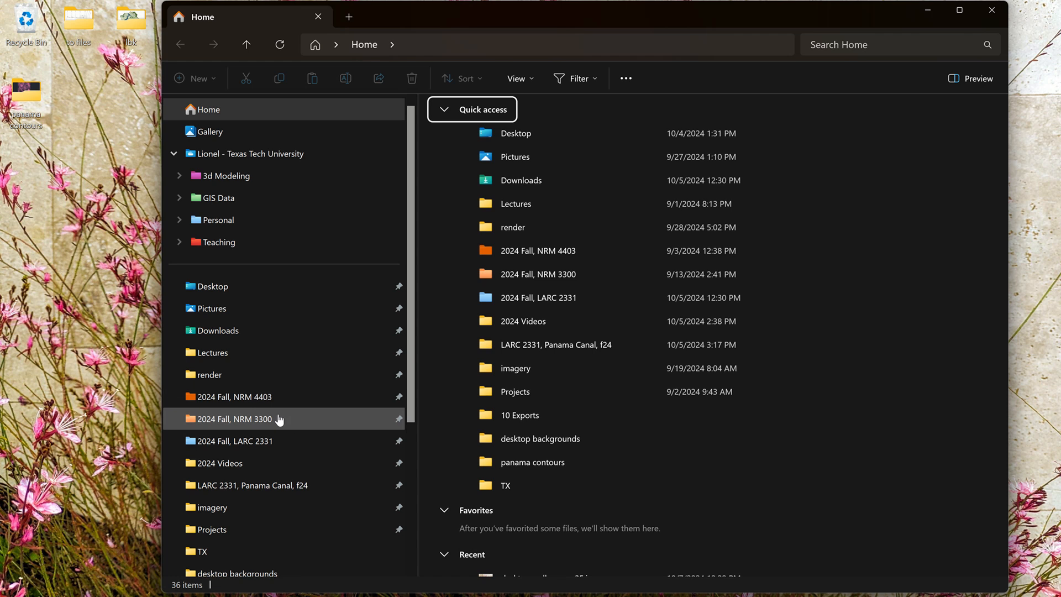
Open the Project1 ArcGIS project file (.aprx) from the project folder inside 2024 Fall, NRM 4403
left_click(283, 403)
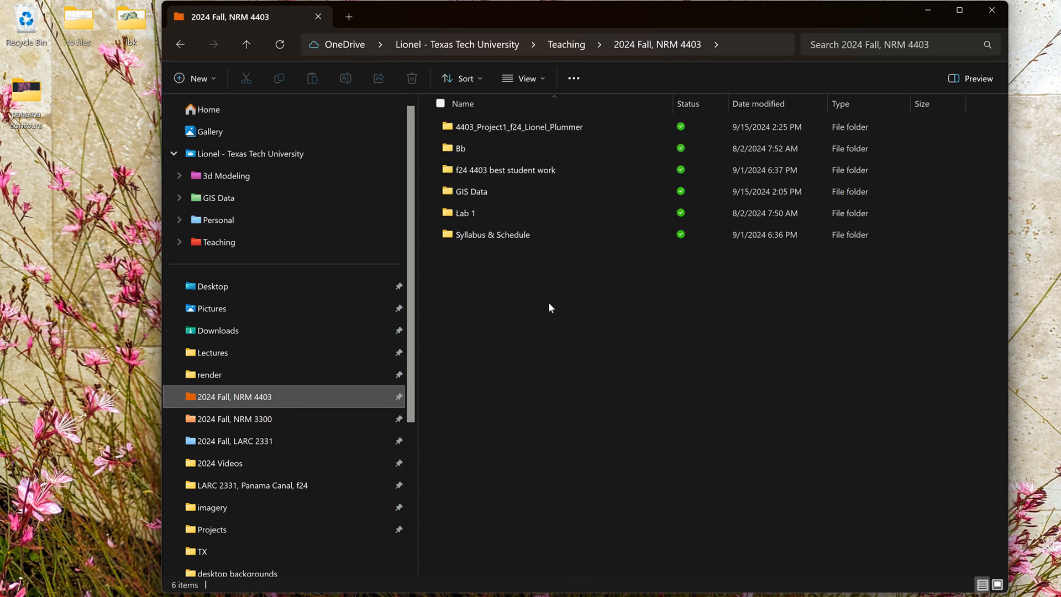
double_click(582, 128)
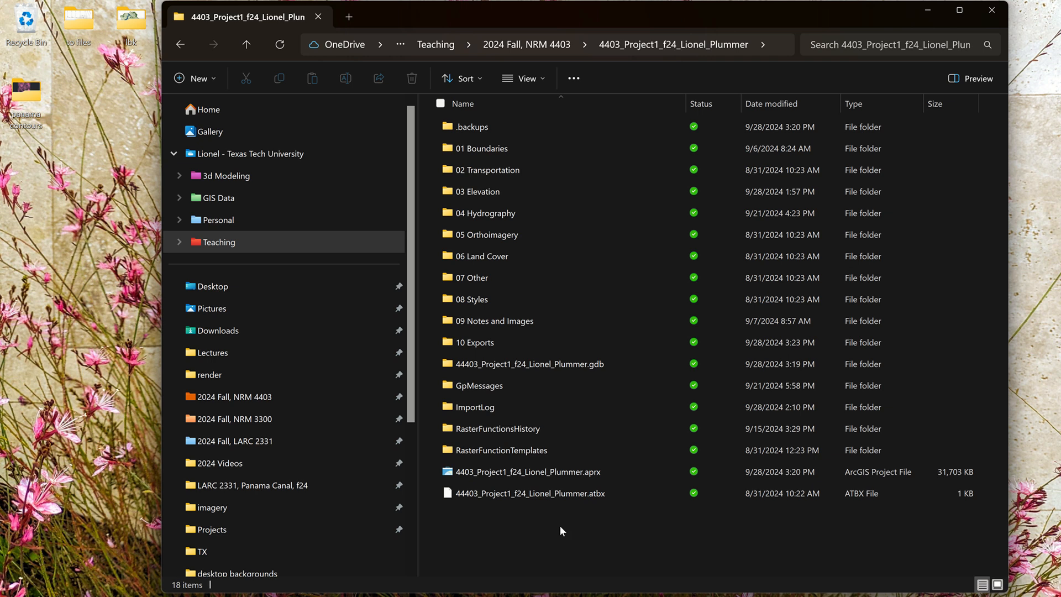
double_click(557, 473)
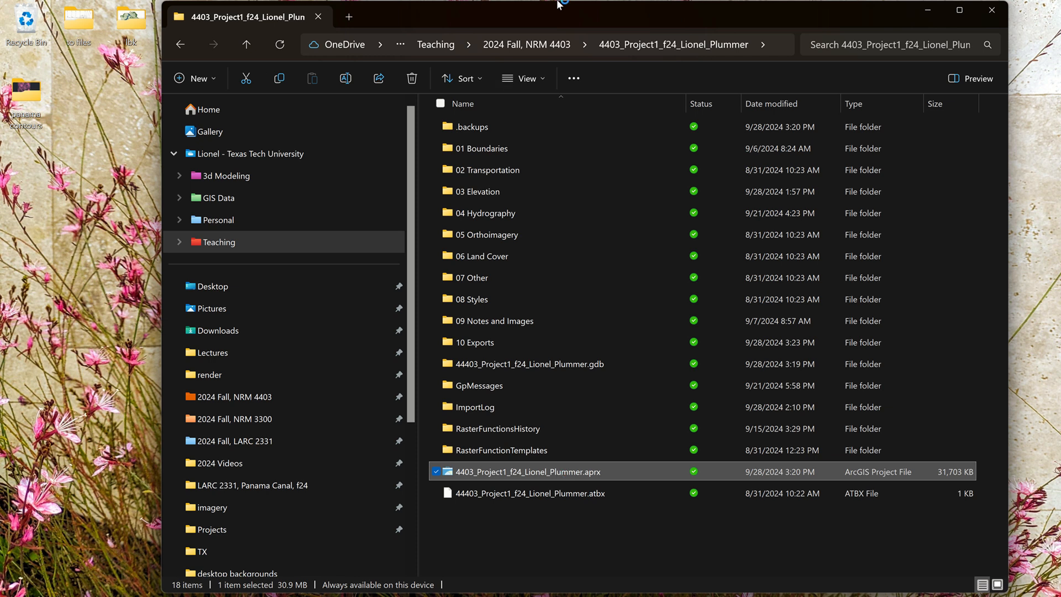
Close the open Soils layout and Soils map views
left_click(440, 35)
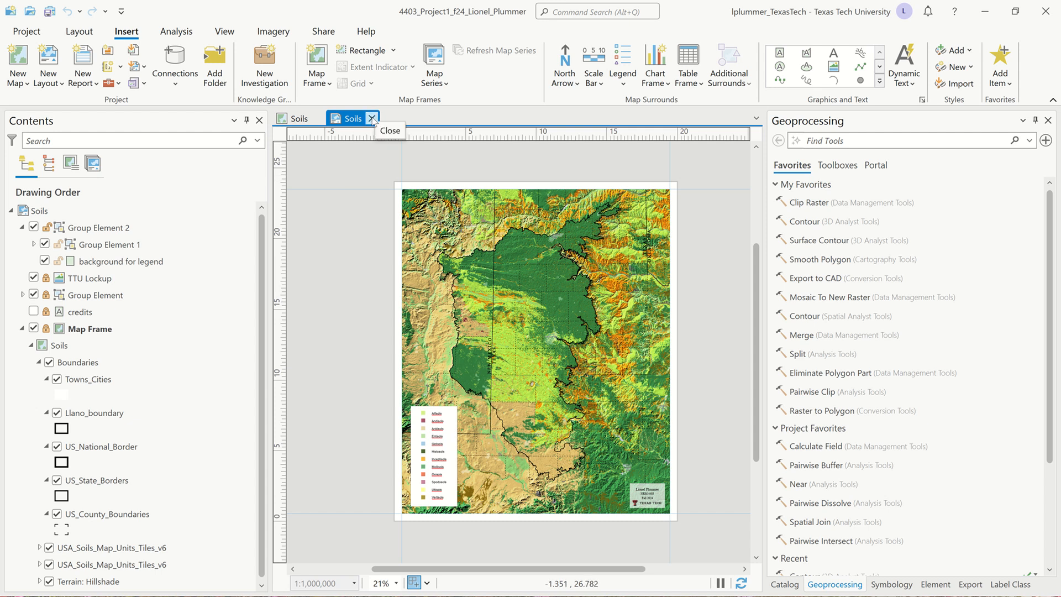
left_click(373, 118)
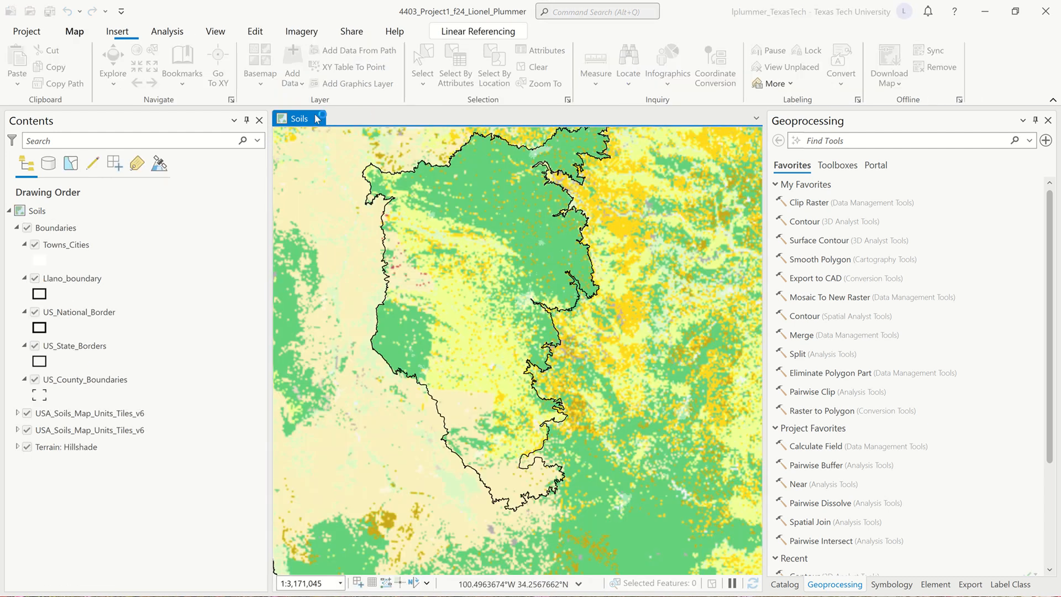
left_click(317, 118)
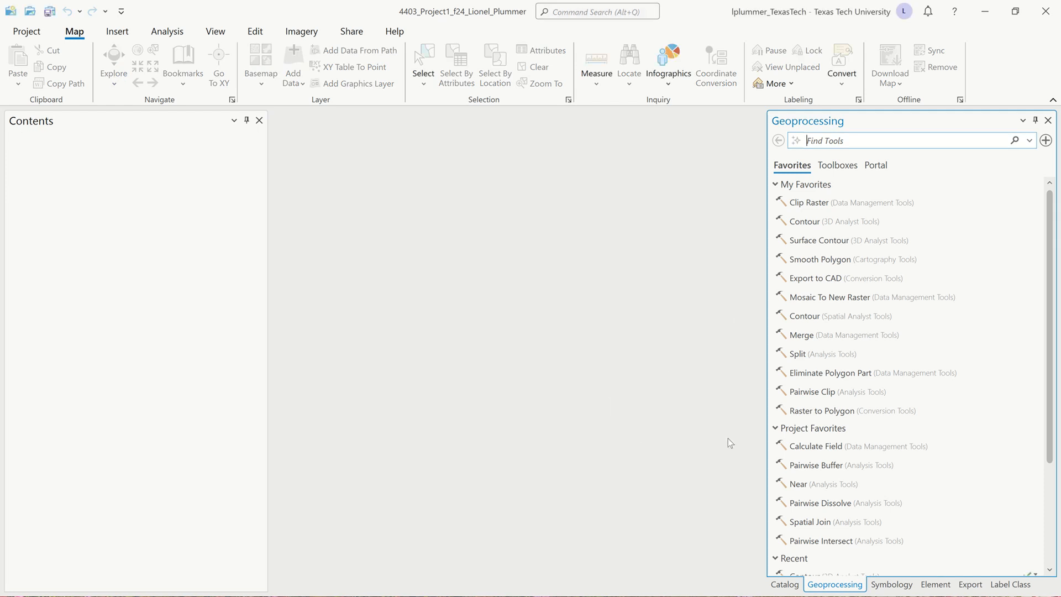
Copy the Llano Esctacado Base map and paste it into the project's Maps container
left_click(787, 584)
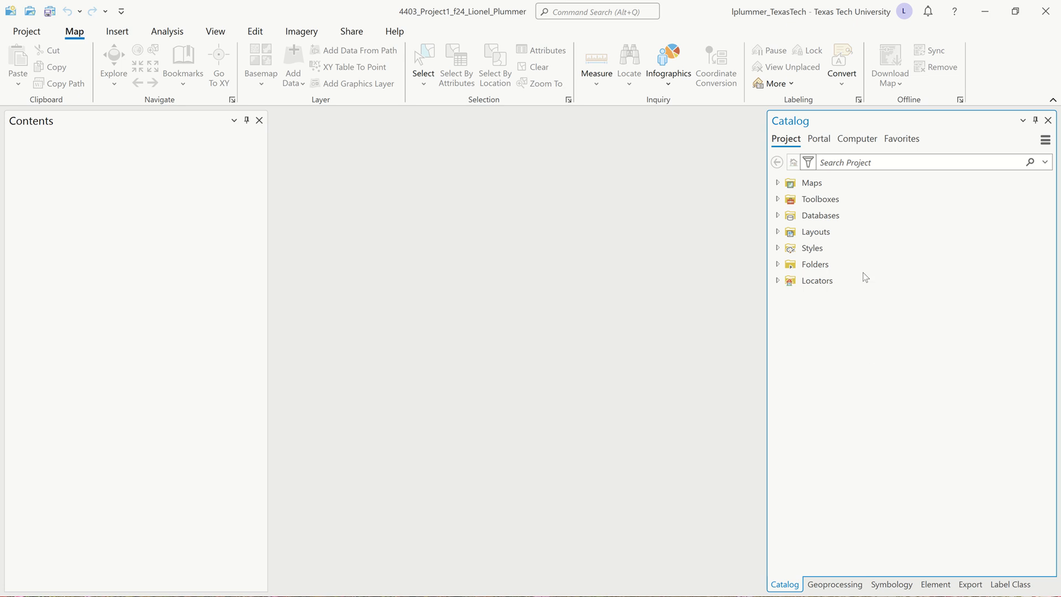
left_click(778, 183)
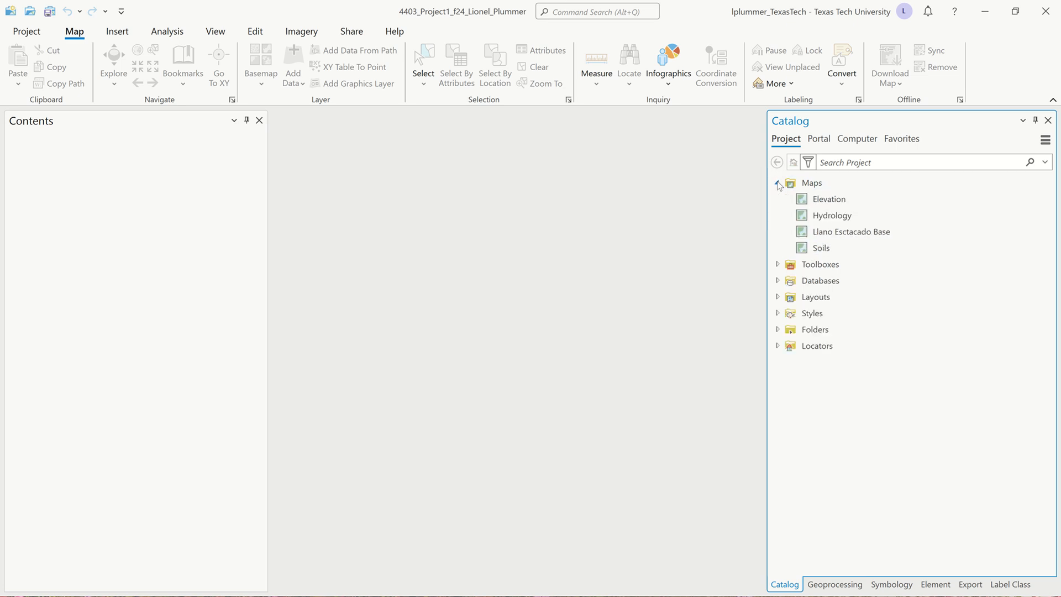
right_click(846, 234)
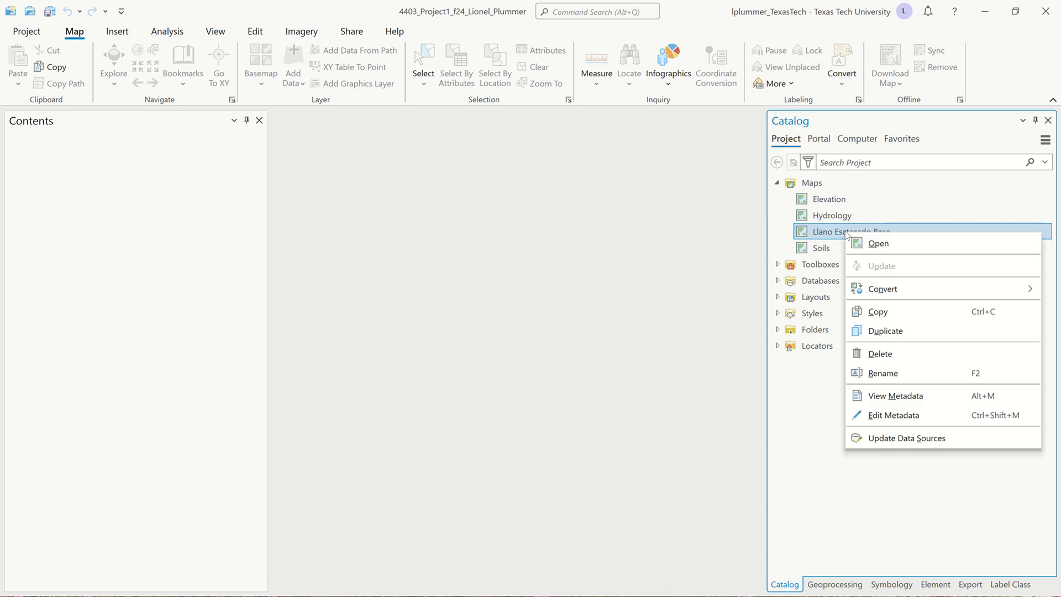
left_click(879, 312)
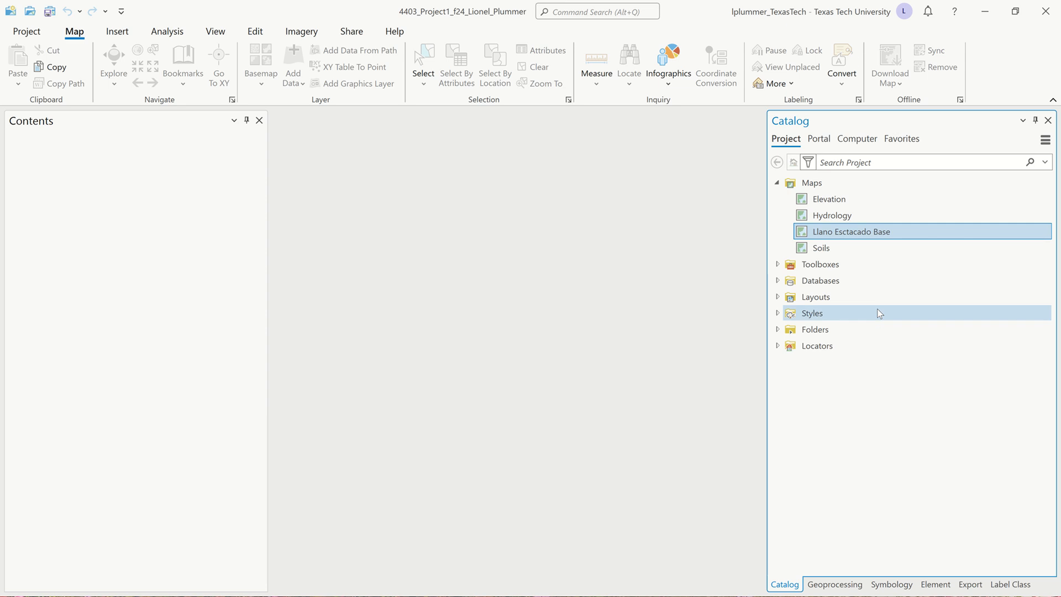
right_click(813, 183)
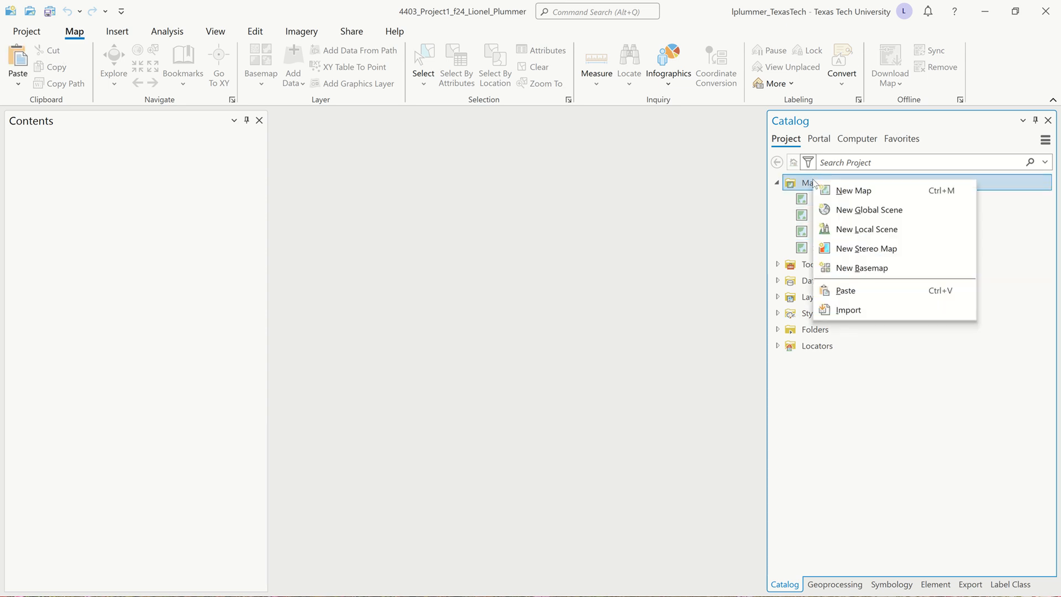
left_click(844, 290)
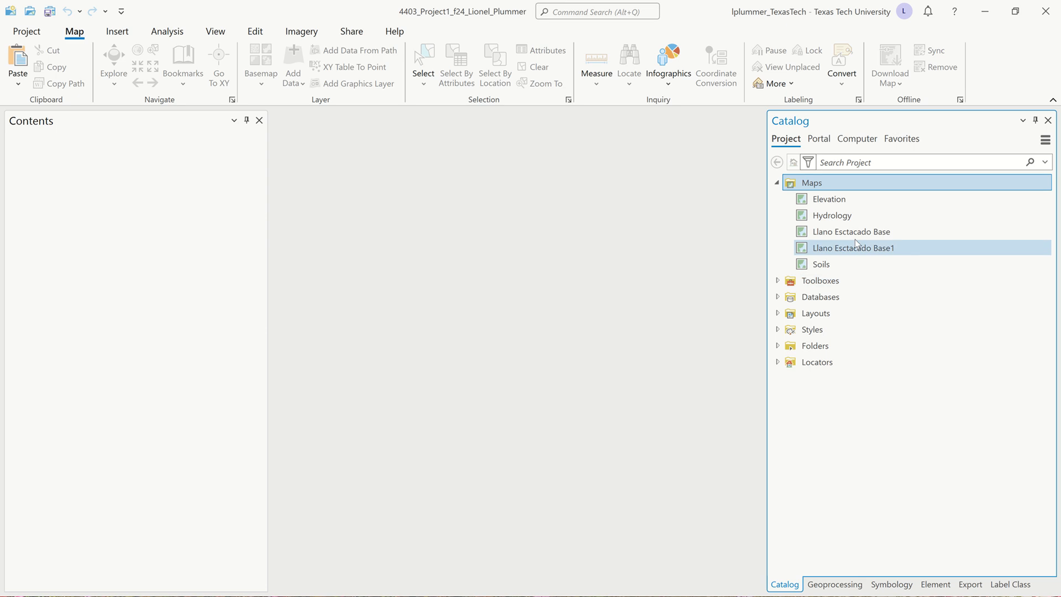
Rename the pasted copy of the base map as Ecosystems and open it
left_click(858, 251)
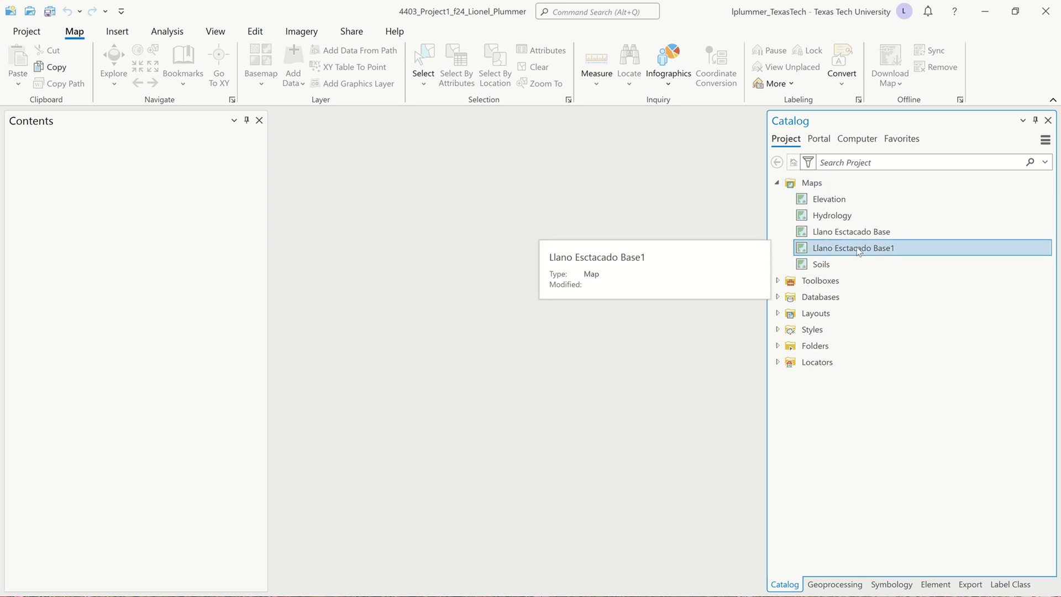
left_click(859, 252)
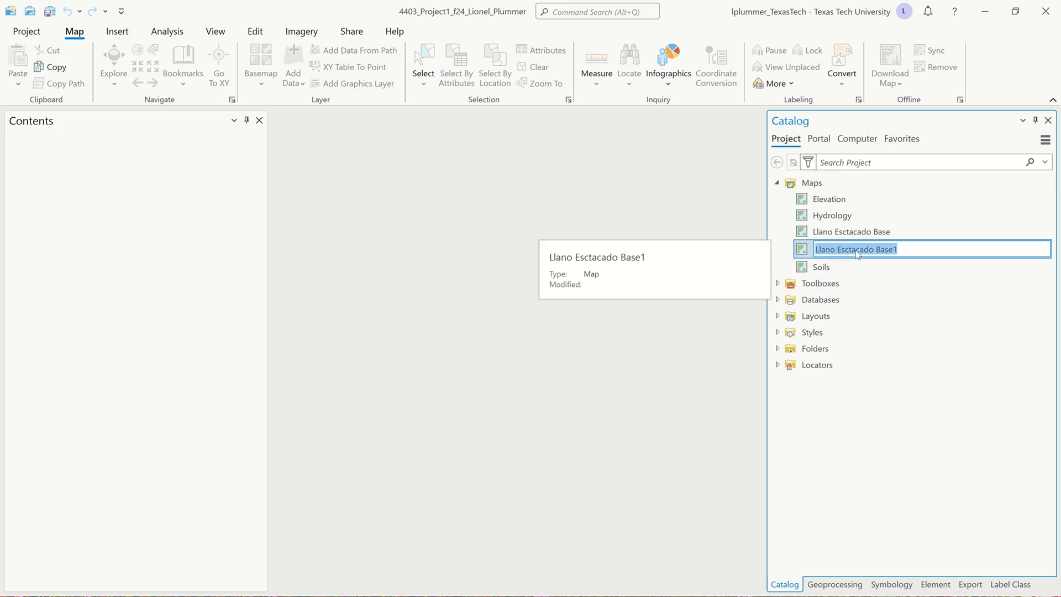
type("Ecos")
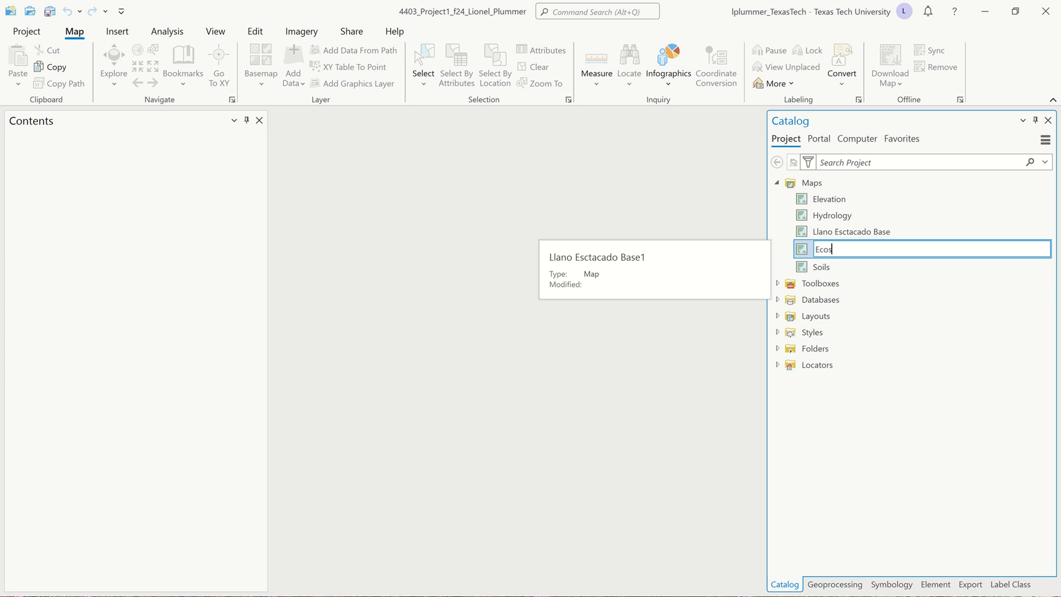
type("ystems")
key("Return")
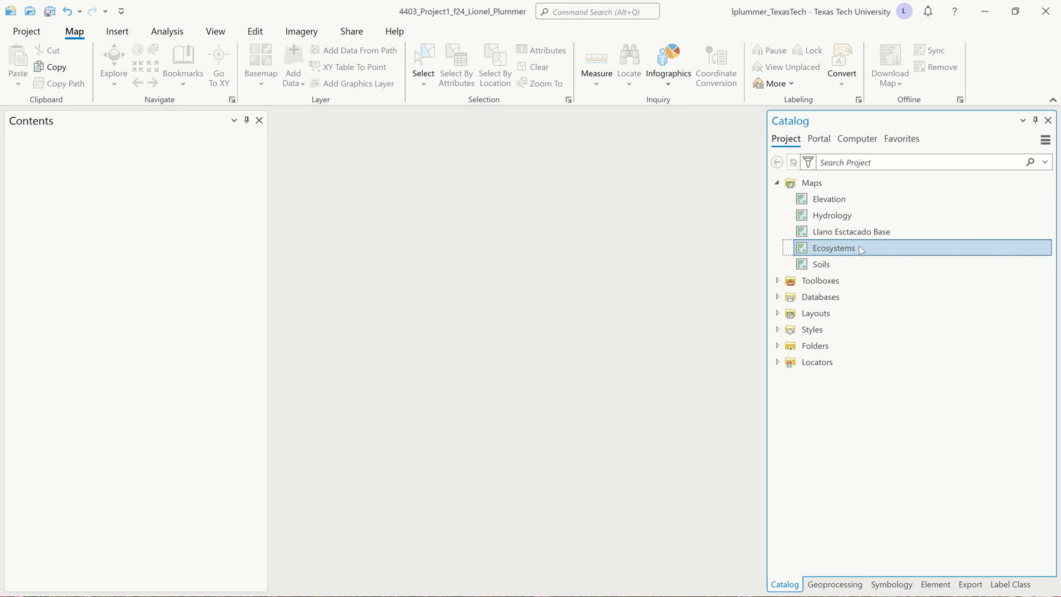
double_click(860, 249)
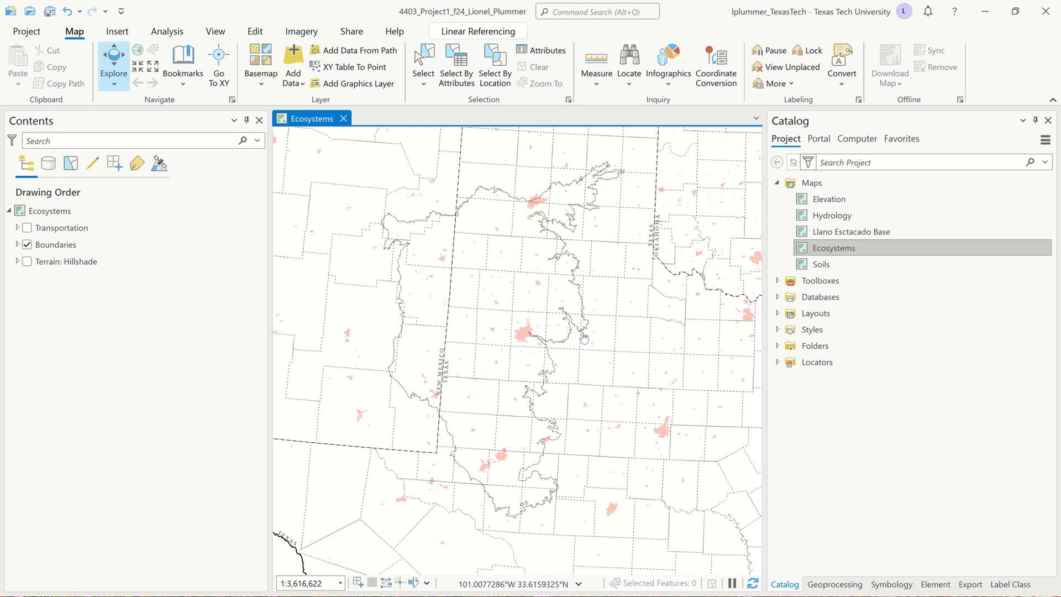
Copy the Llano Estacado Base layout and paste it into the project's Layouts container
left_click(777, 313)
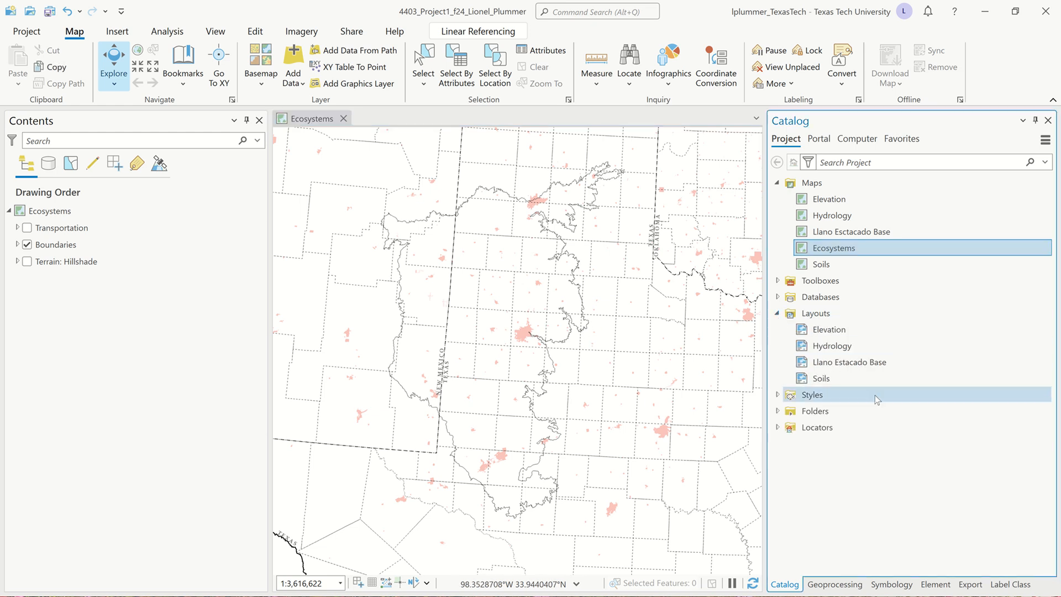
right_click(870, 363)
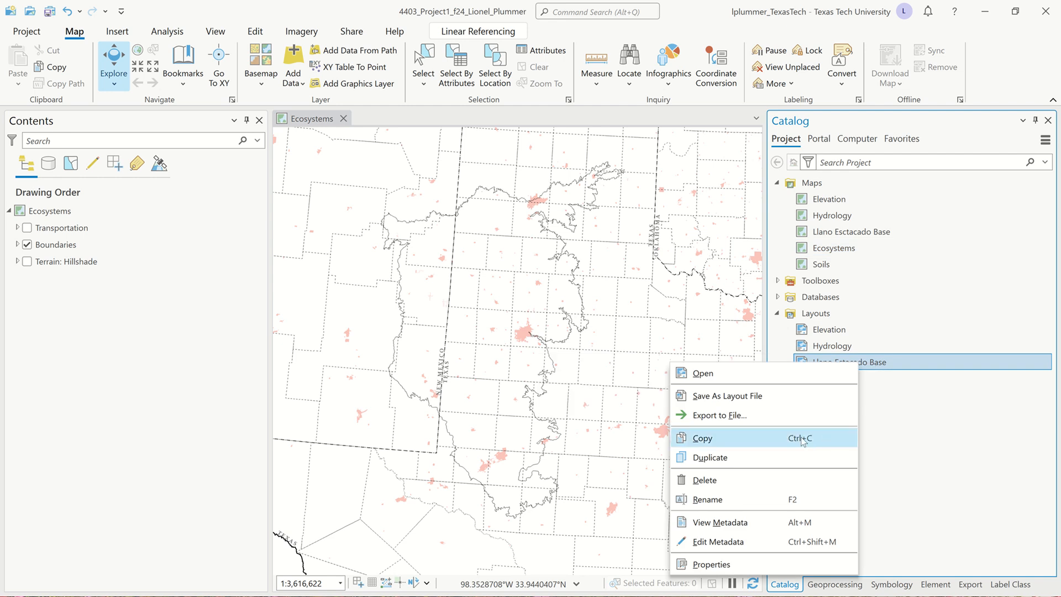
left_click(713, 438)
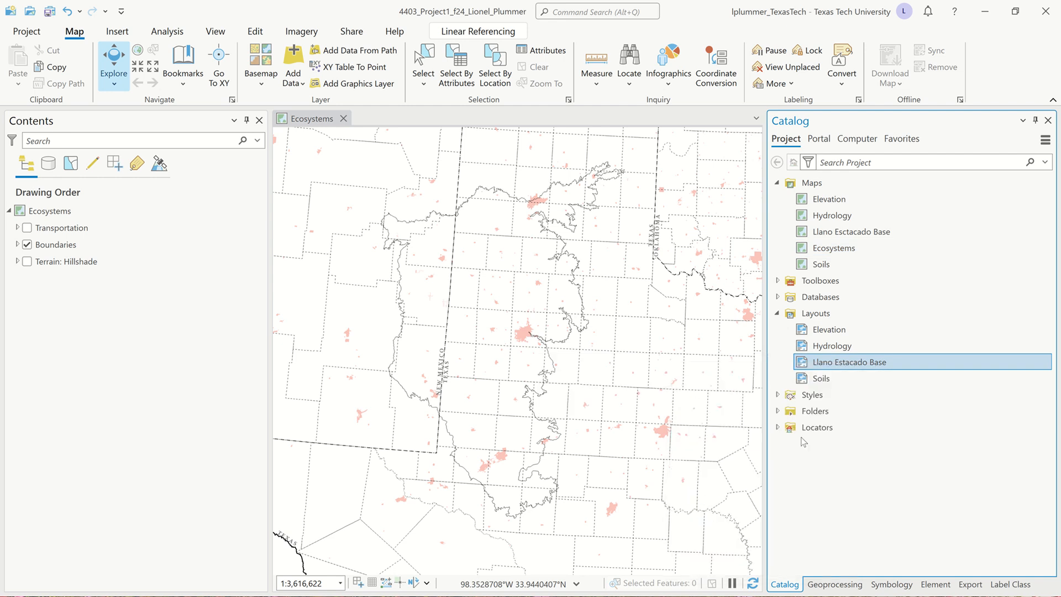
right_click(826, 315)
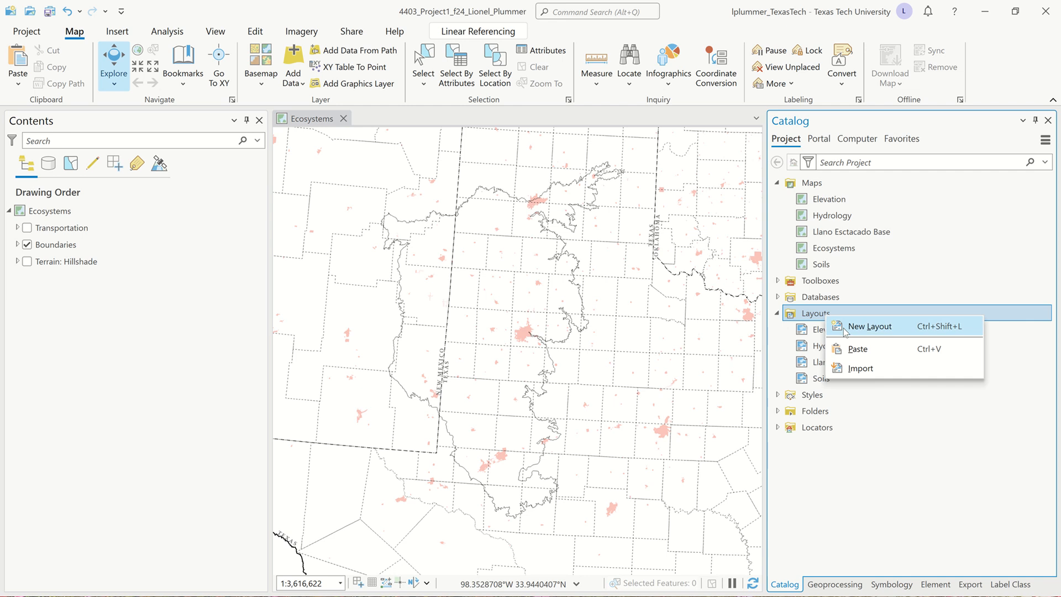
left_click(858, 349)
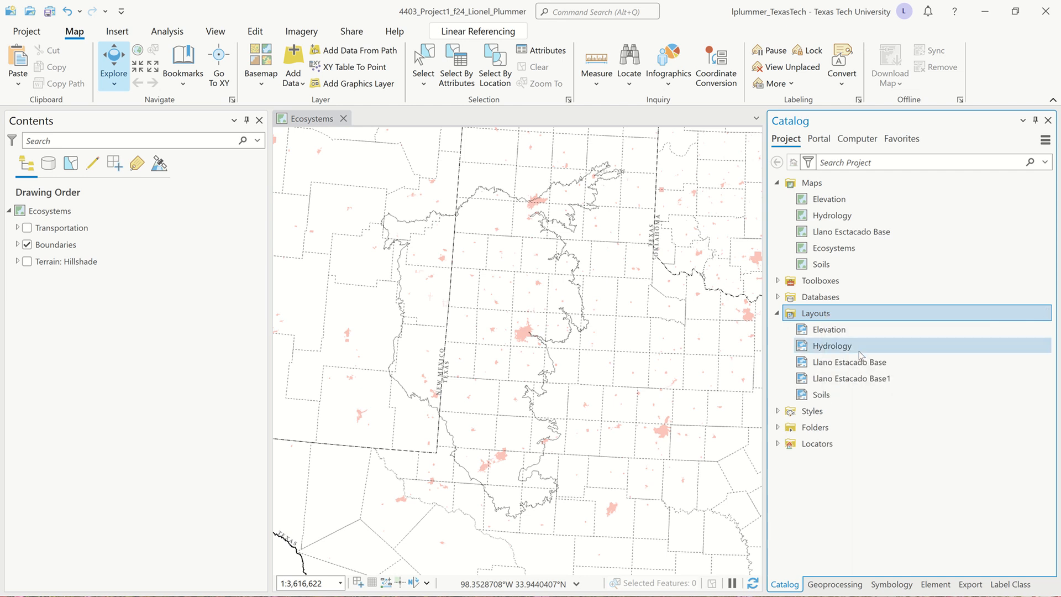
Rename the pasted copy of the base layout as Ecosystems and open it
left_click(863, 379)
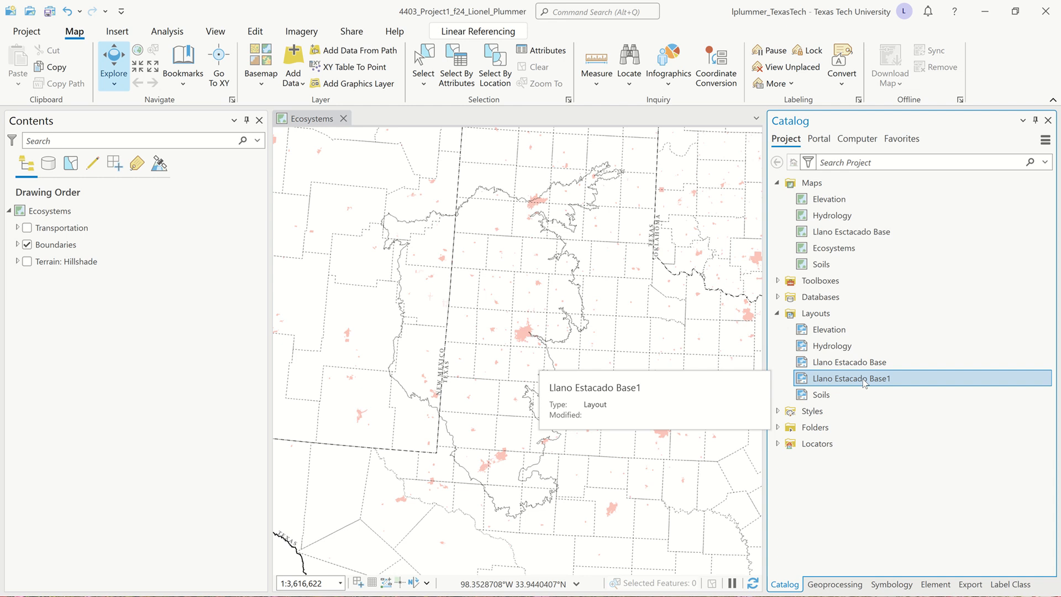
left_click(865, 380)
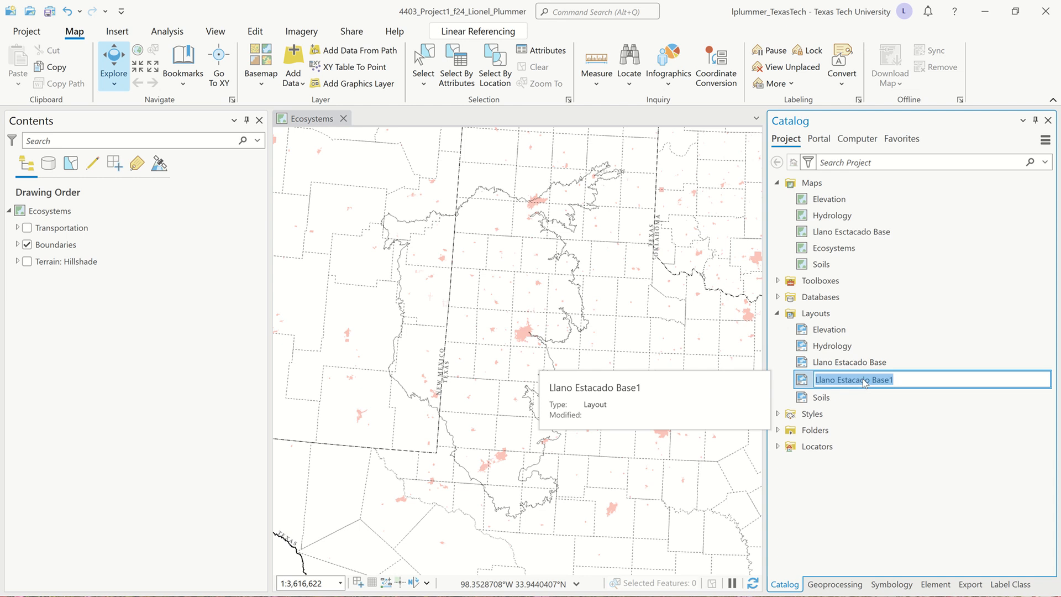
key("BackSpace")
type("Ecosystems")
key("Return")
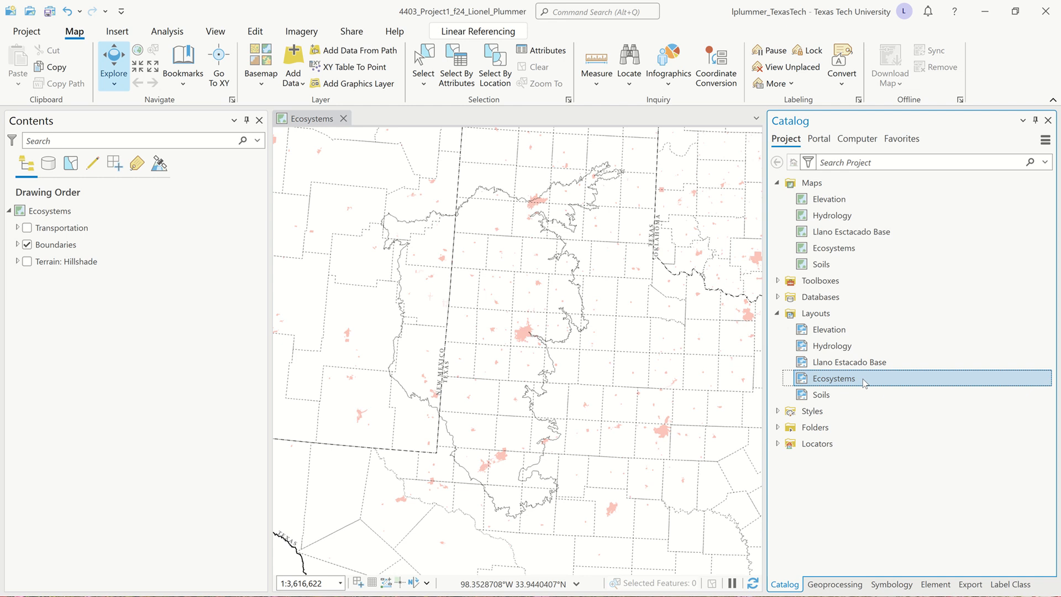
double_click(864, 380)
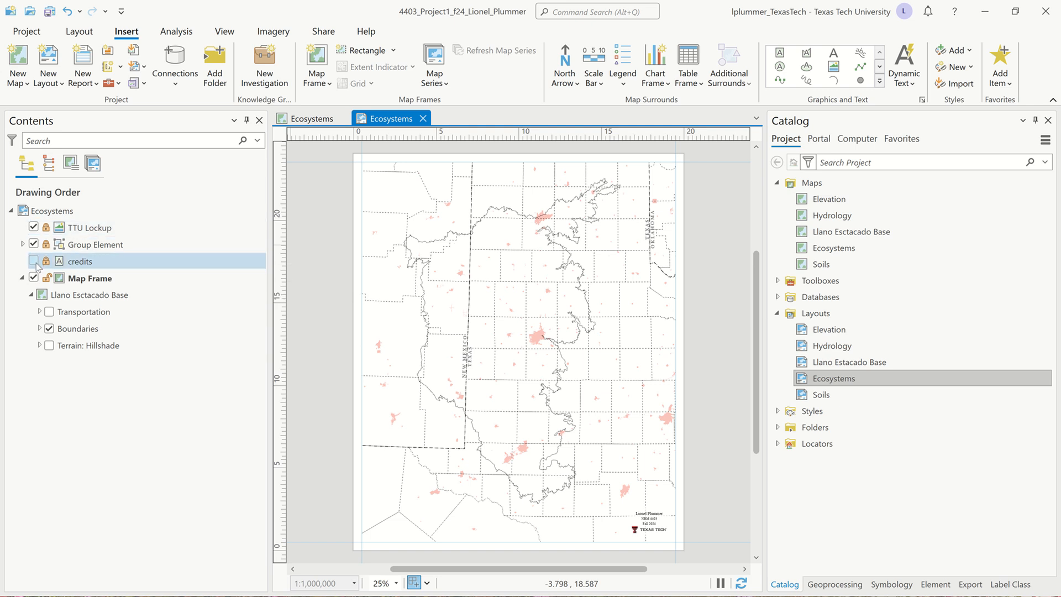
Set the border width of the Ecosystems layout's map frame to 0.35 pt
double_click(61, 280)
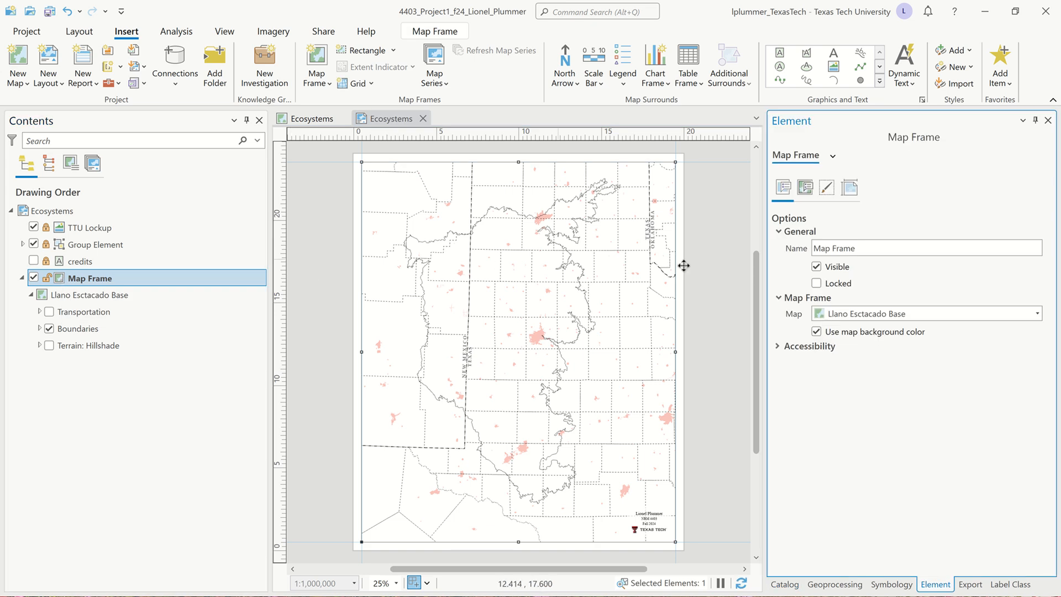
left_click(842, 186)
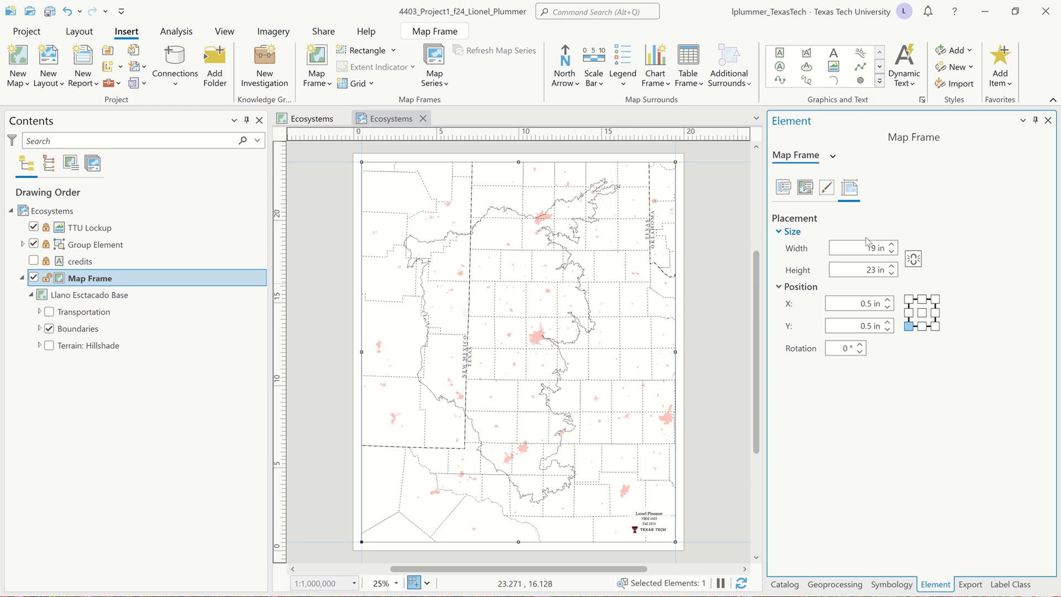
left_click(826, 188)
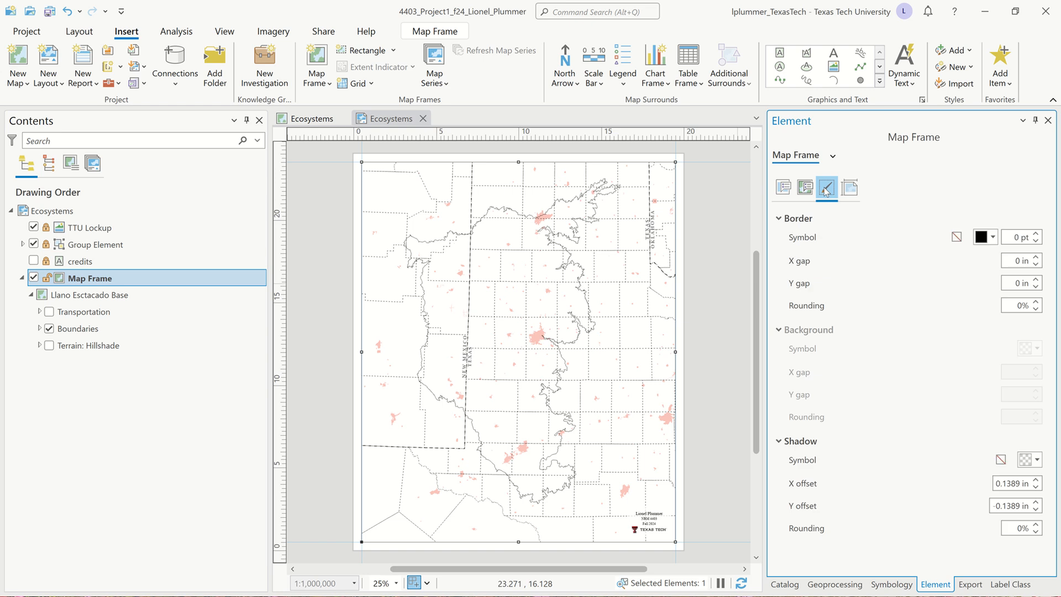
left_click(1007, 236)
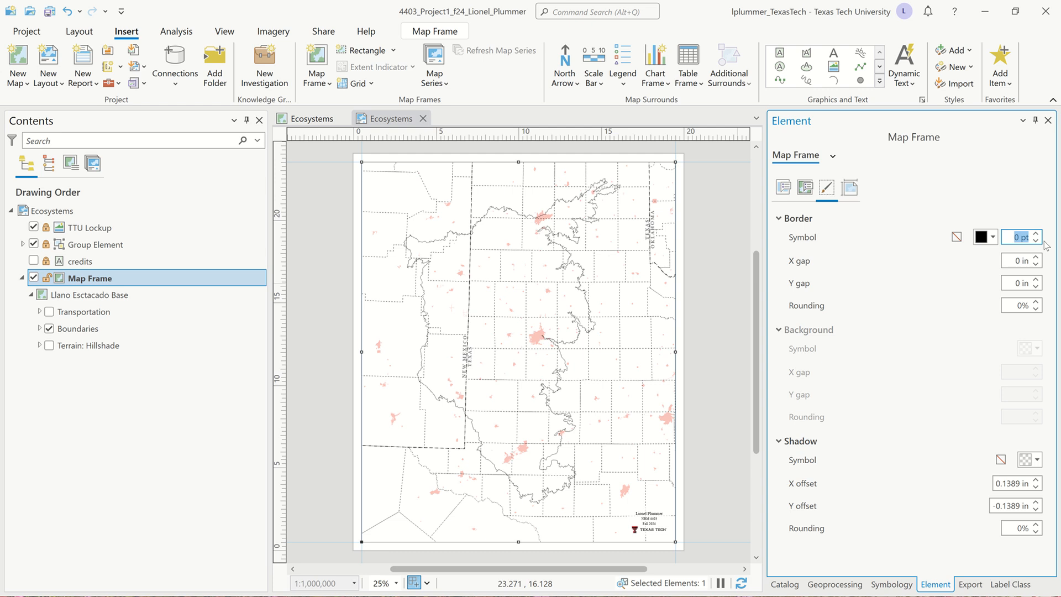
key("BackSpace")
type(".35")
key("Tab")
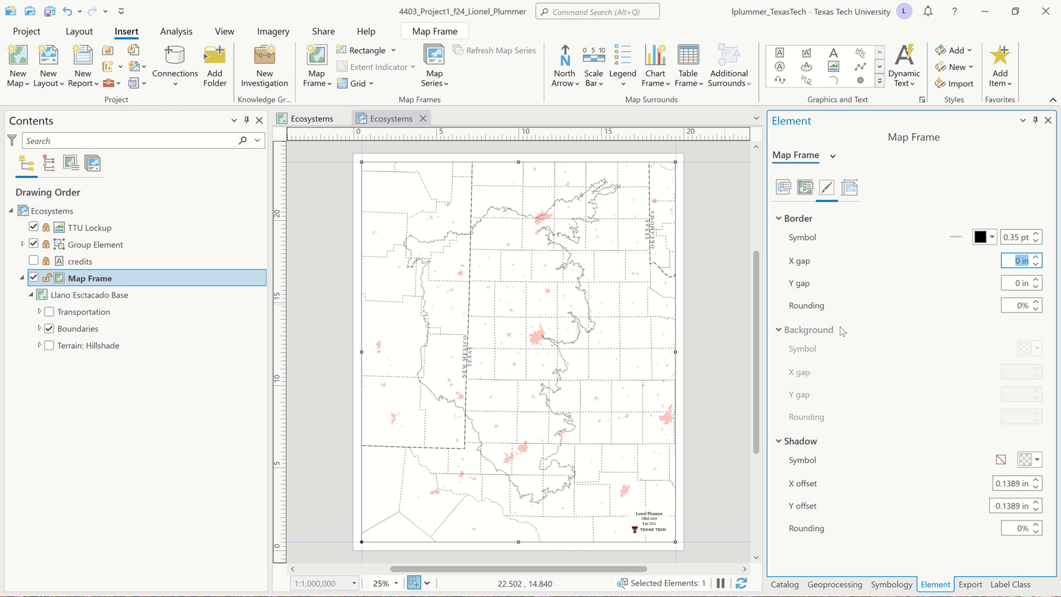
Set the map frame's display constraint to None
left_click(806, 188)
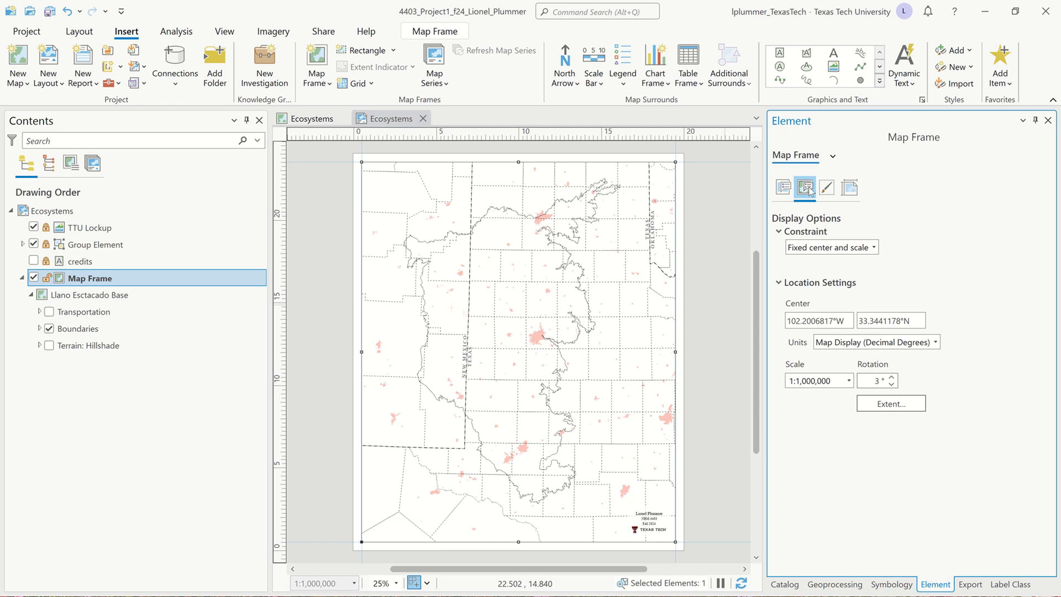
left_click(873, 247)
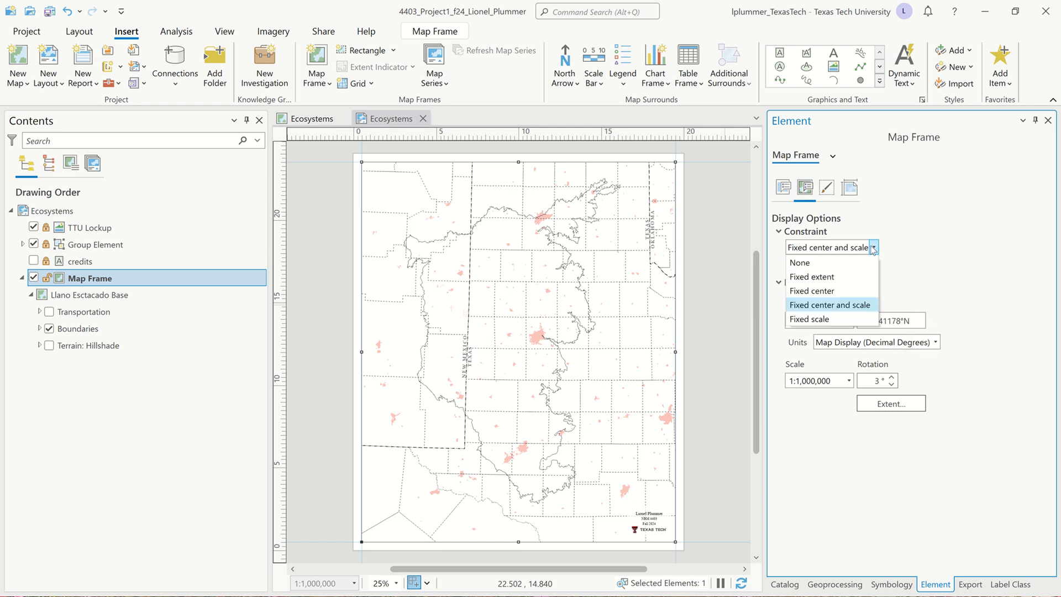
left_click(834, 266)
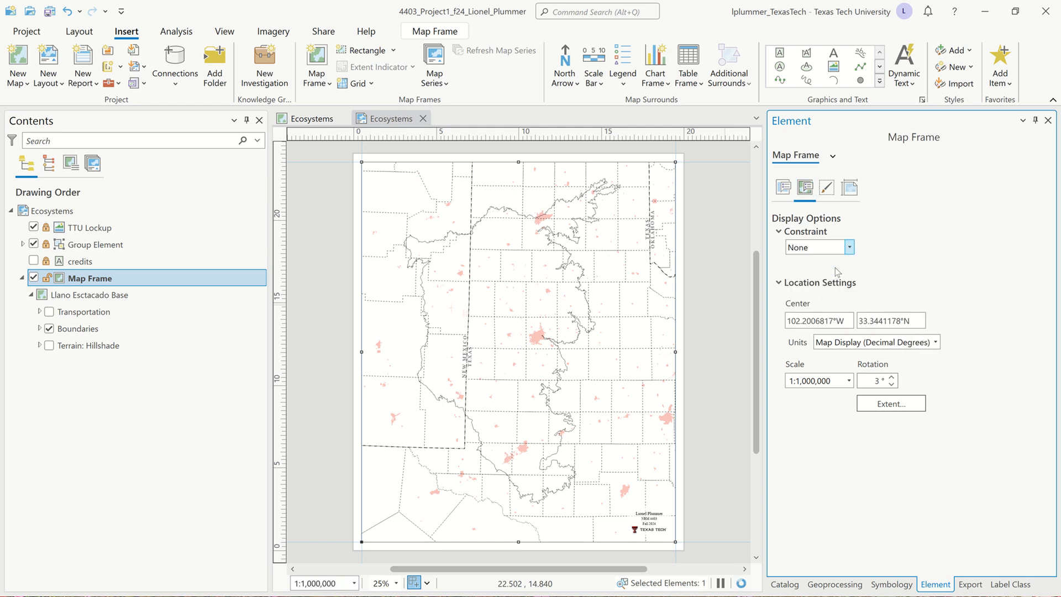
Assign the Ecosystems map to the layout's map frame in place of the Llano Estacado base map
left_click(781, 189)
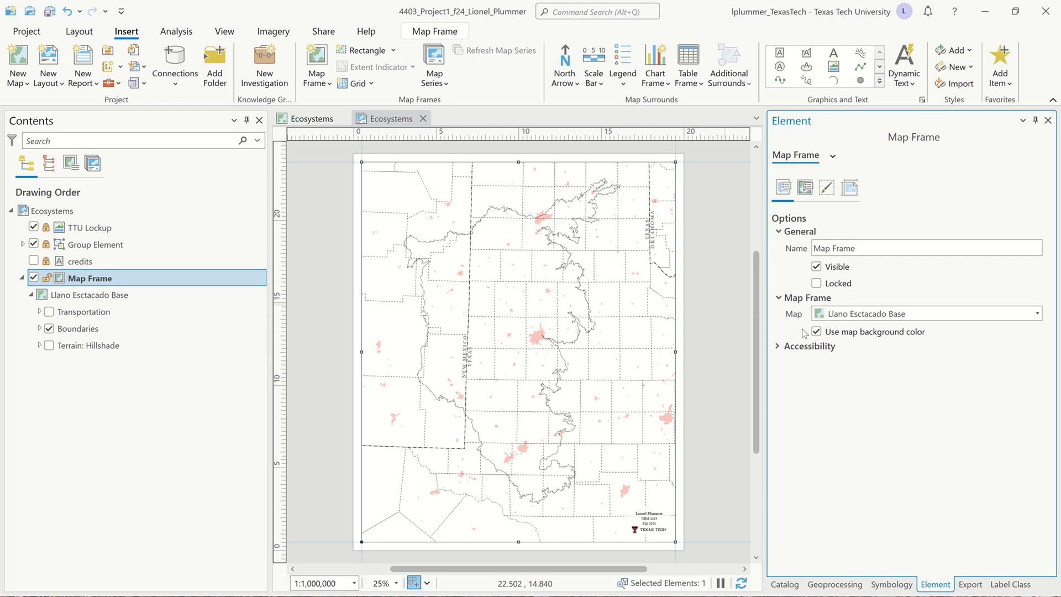
left_click(1038, 314)
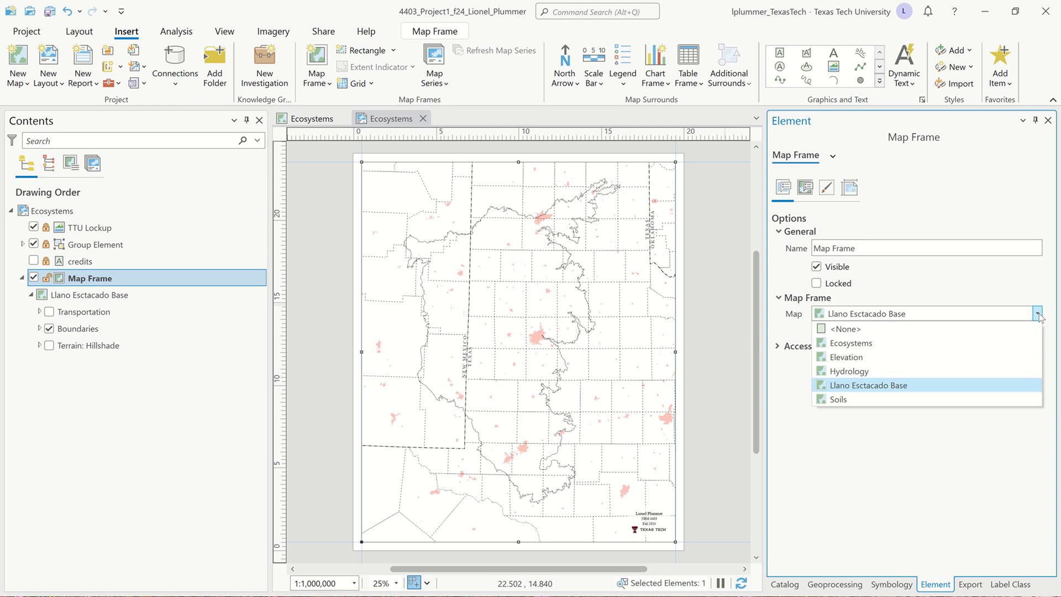
left_click(905, 343)
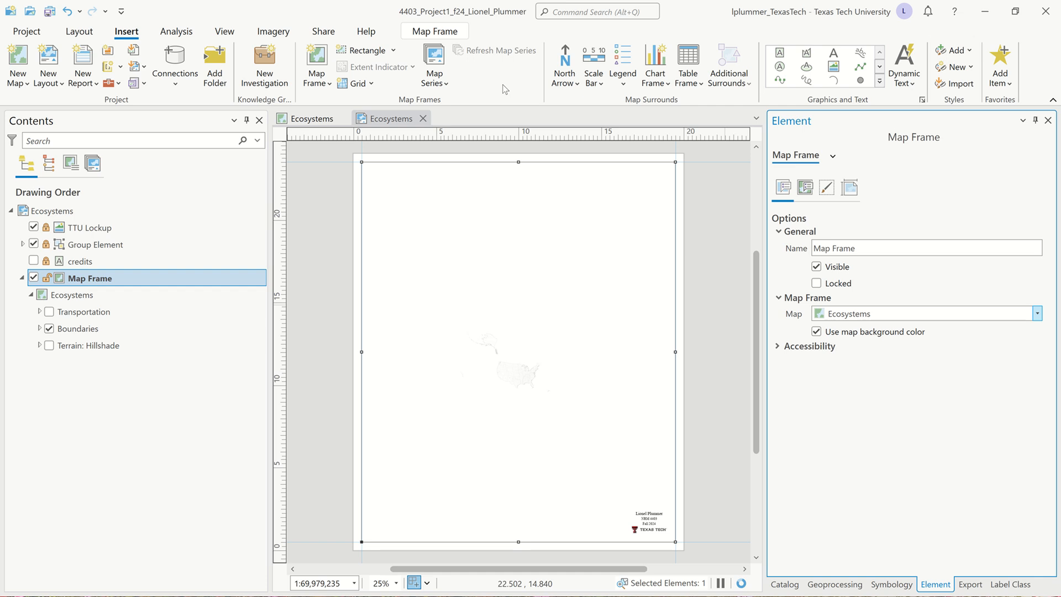
mouse_move(410, 2)
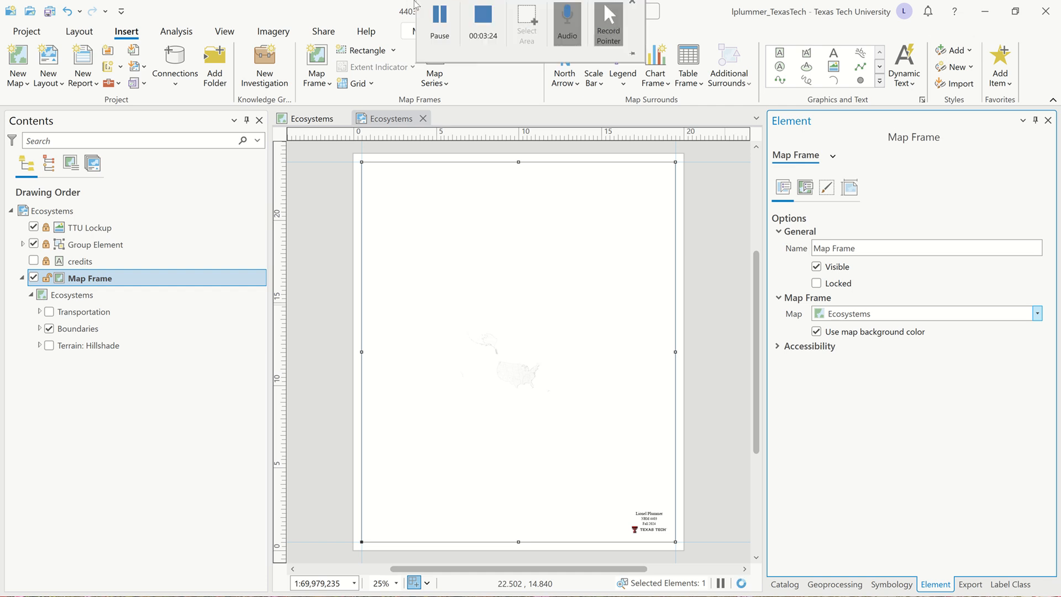
left_click(437, 26)
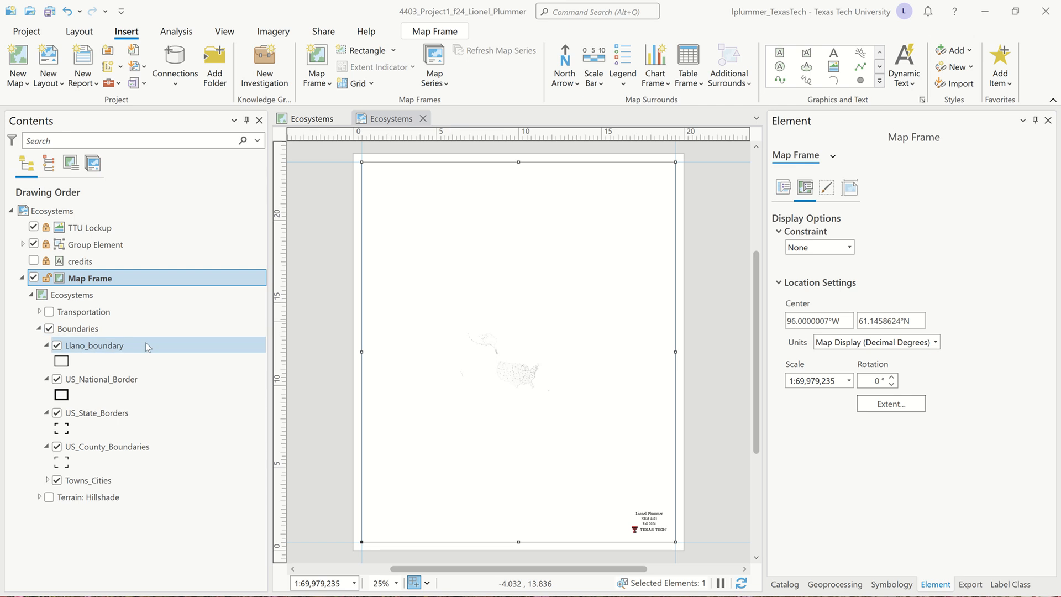
Zoom the layout's map frame to the Llano_boundary layer
left_click(100, 346)
right_click(100, 346)
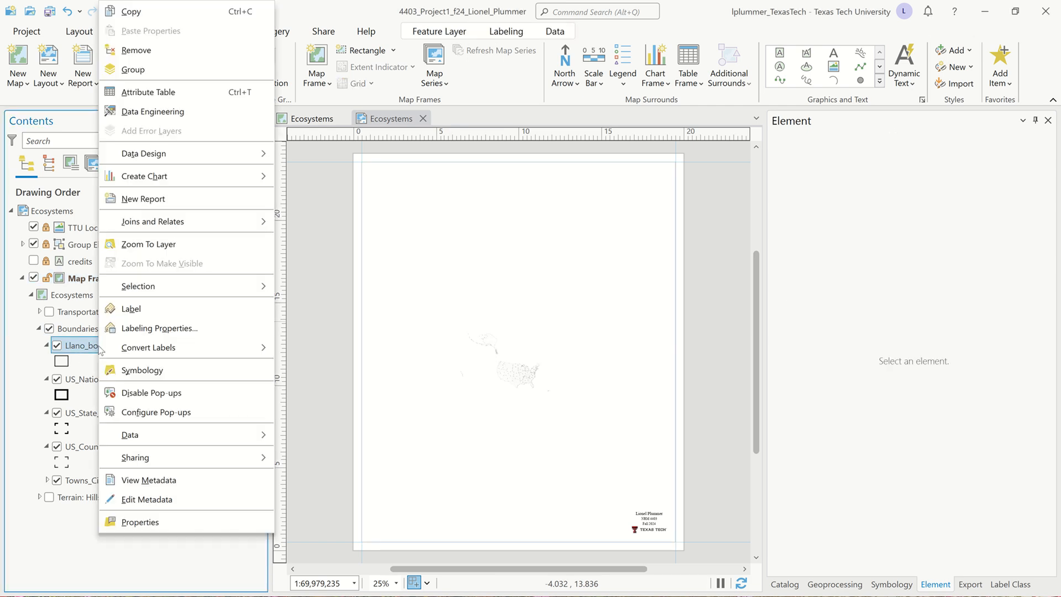
left_click(151, 203)
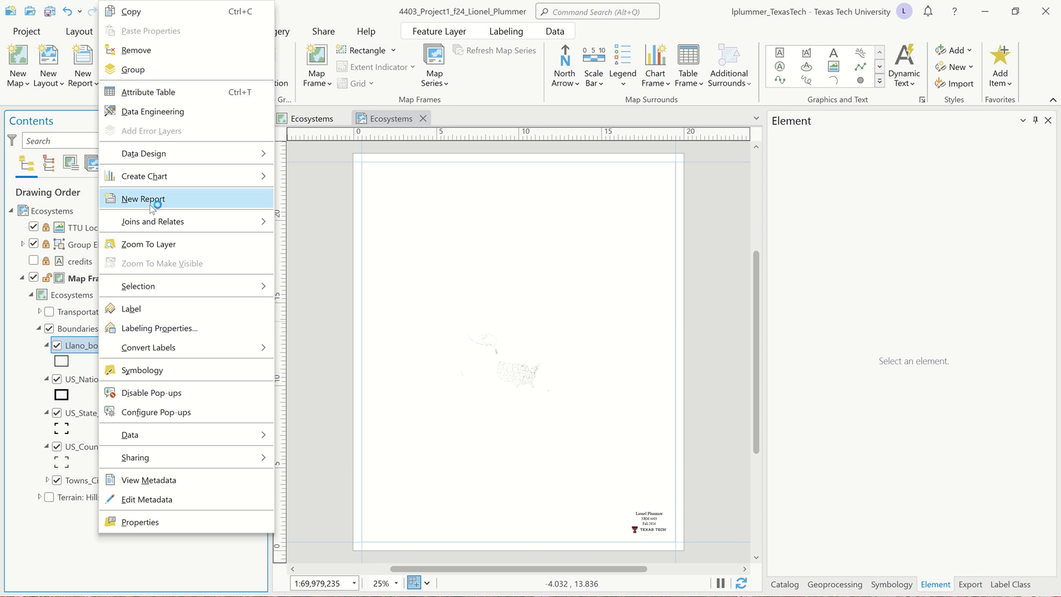
left_click(145, 241)
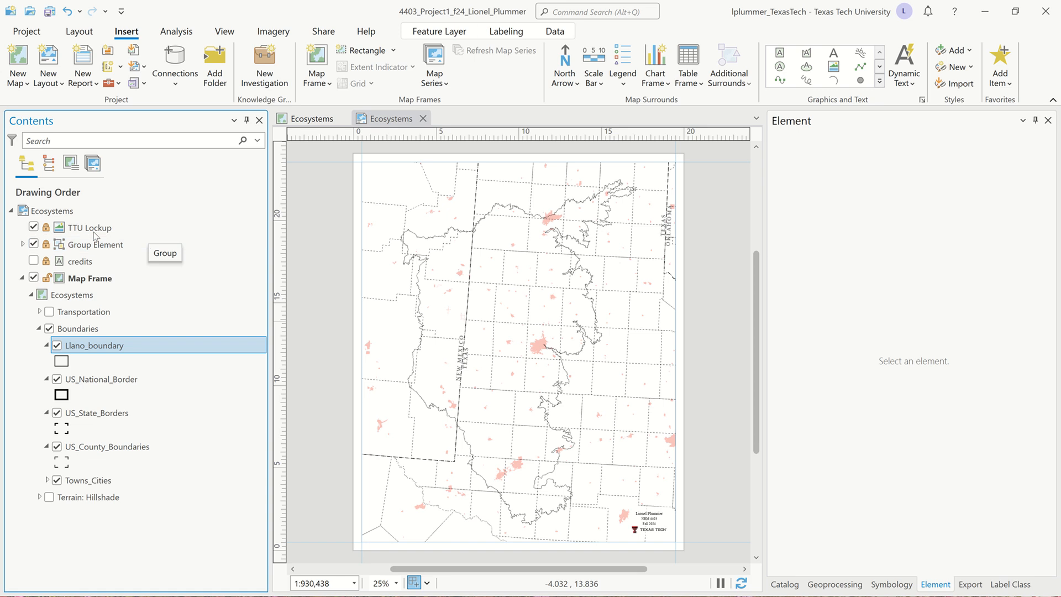
Set the map frame's scale to 1:1,000,000 and its rotation to 3°
left_click(64, 279)
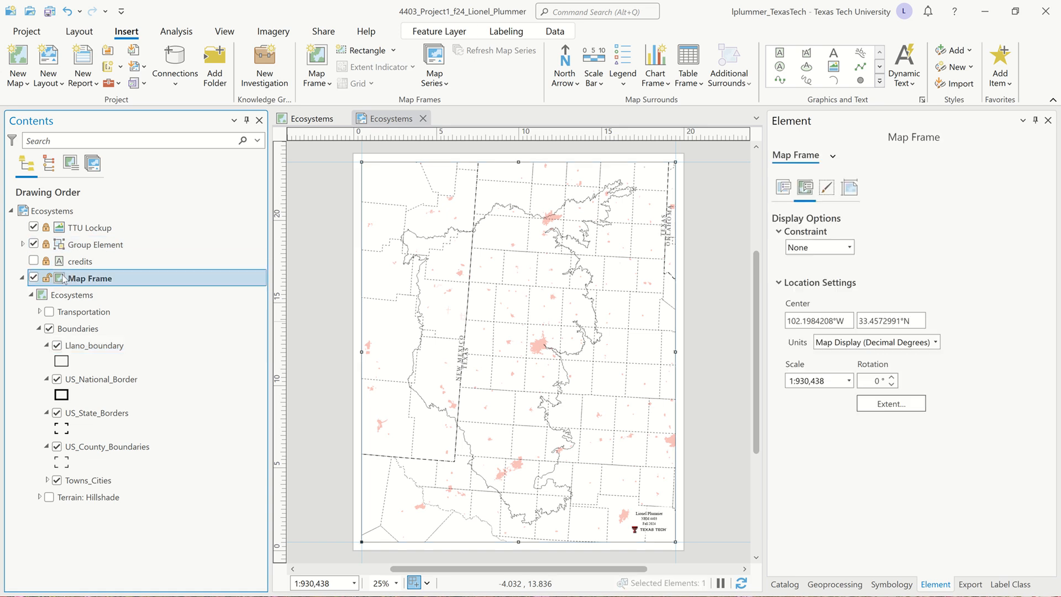
left_click(849, 381)
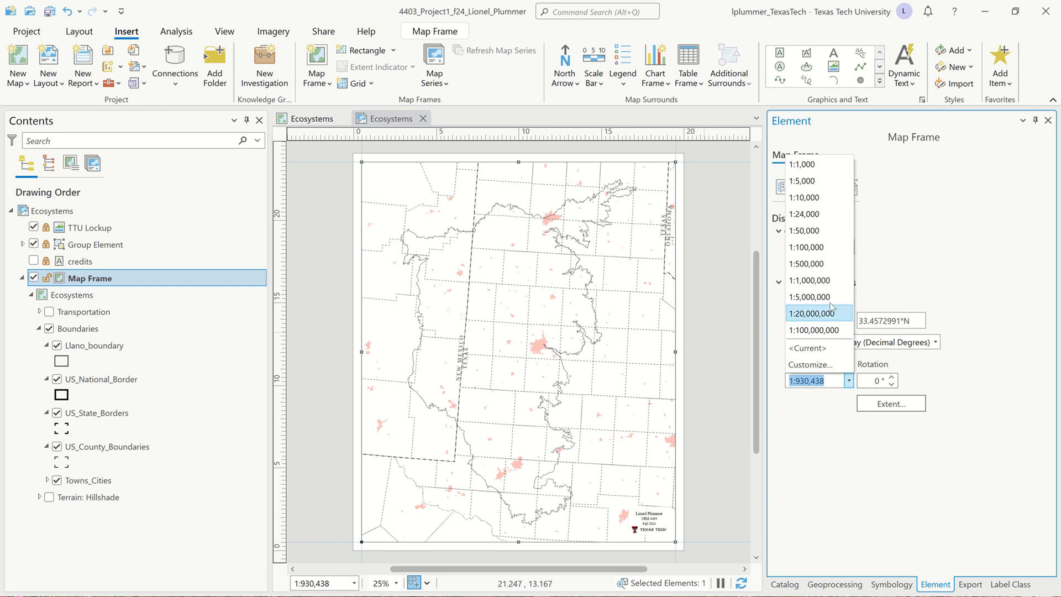
left_click(816, 281)
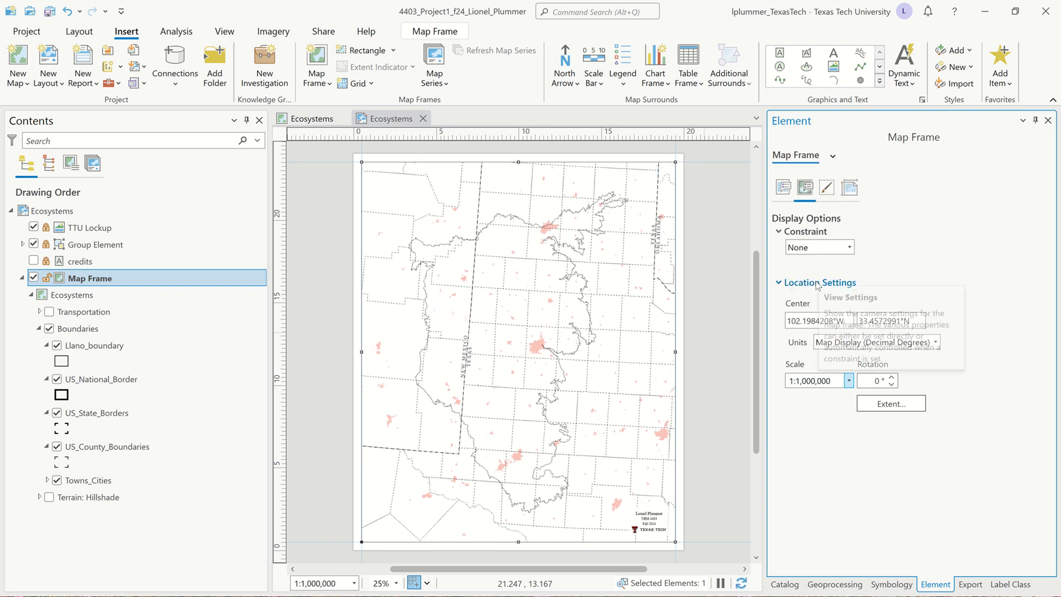
left_click(891, 377)
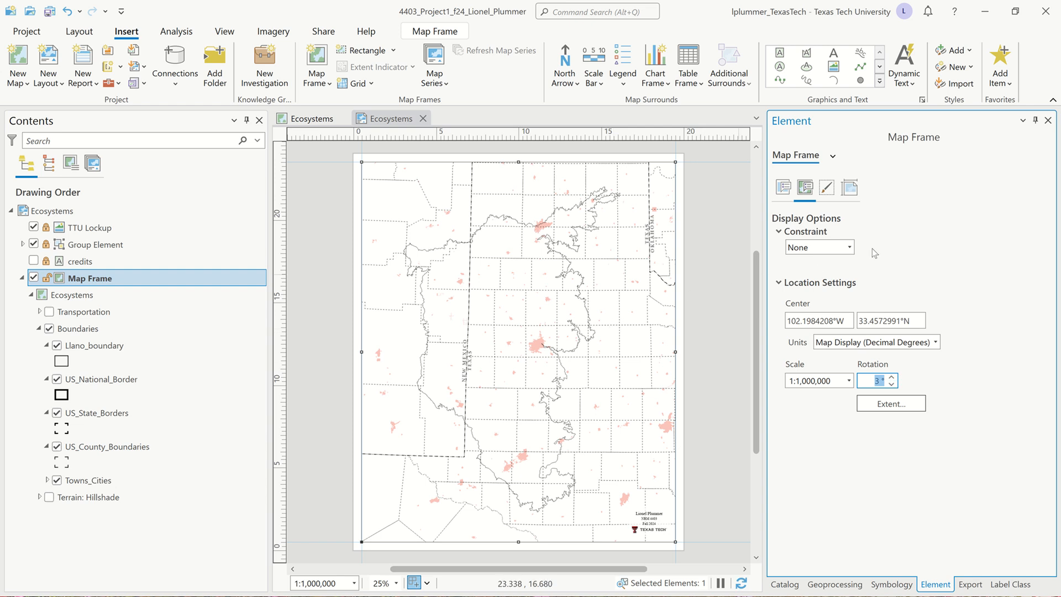
Set the map frame's display constraint to Fixed center and scale, deselect the frame, and save the project
left_click(916, 275)
left_click(850, 249)
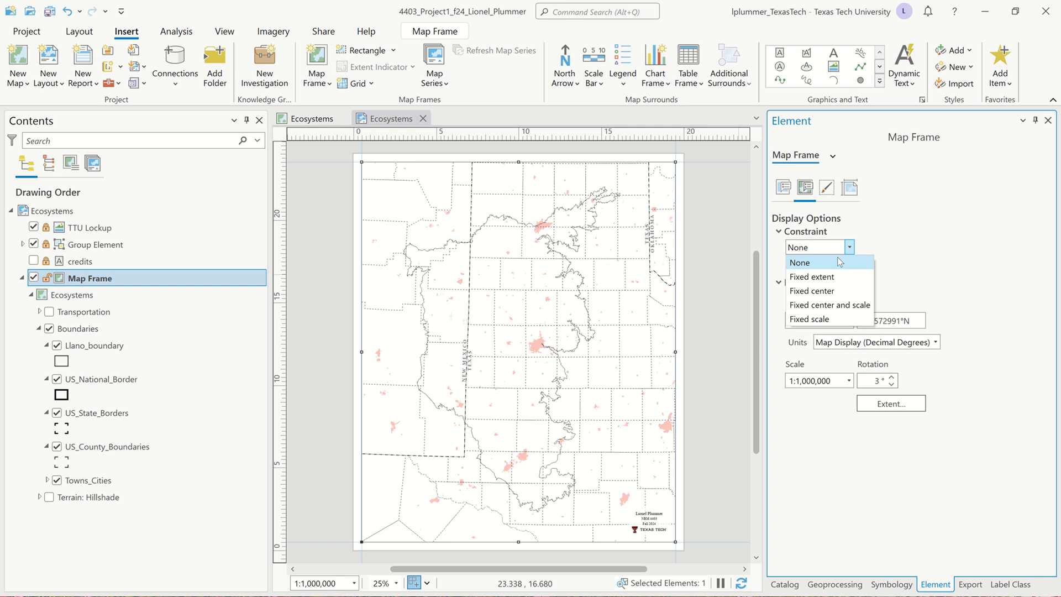
left_click(844, 305)
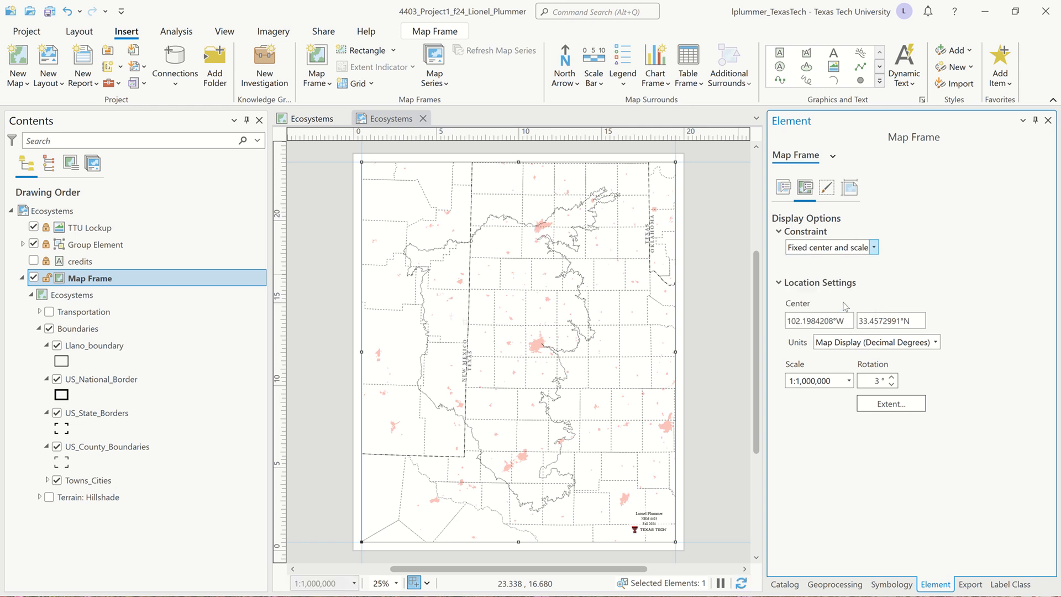
left_click(895, 284)
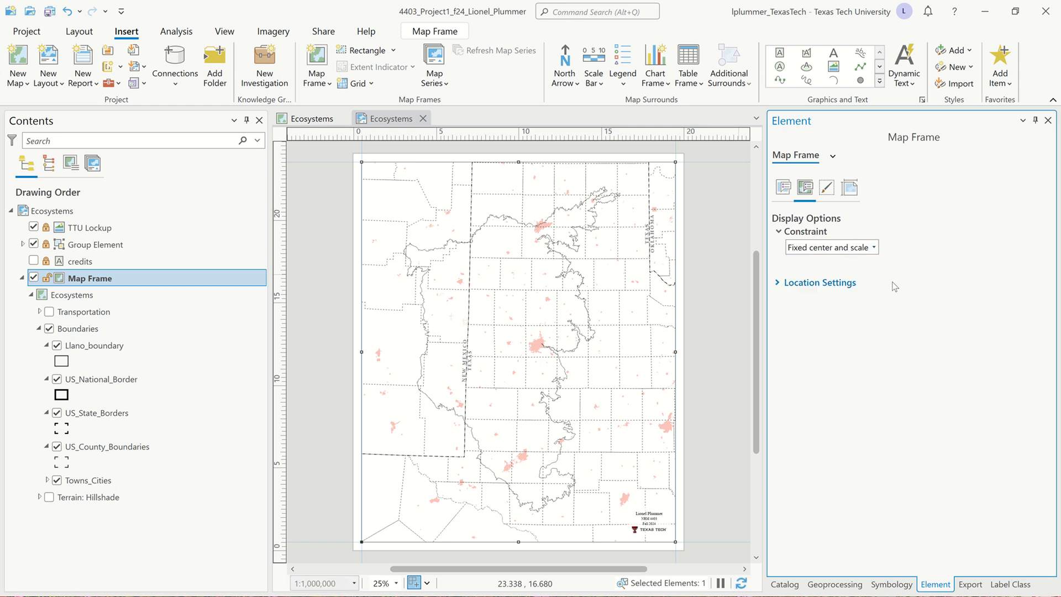
left_click(729, 251)
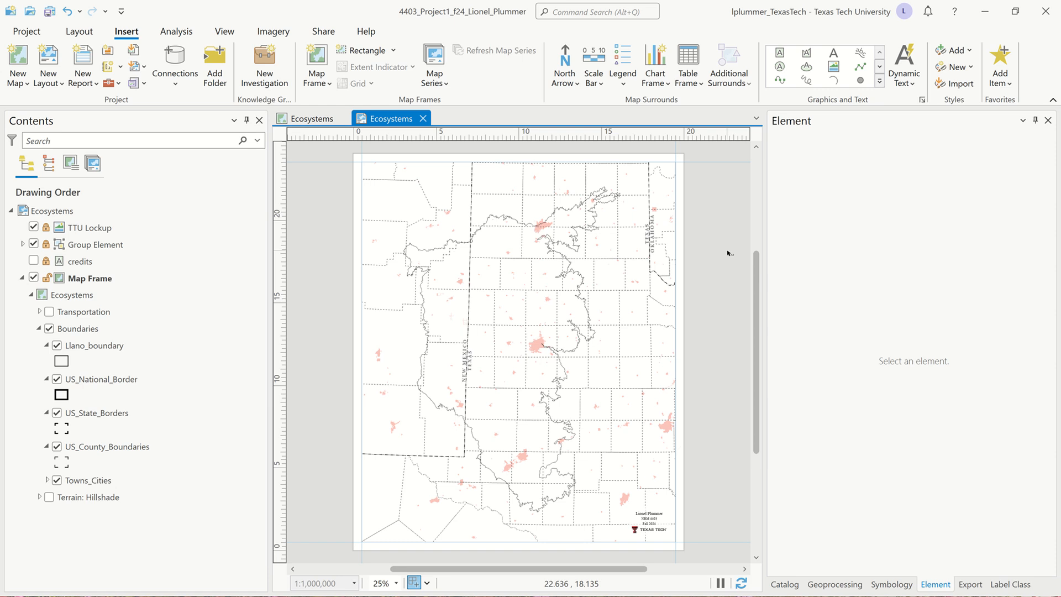
key("ctrl+s")
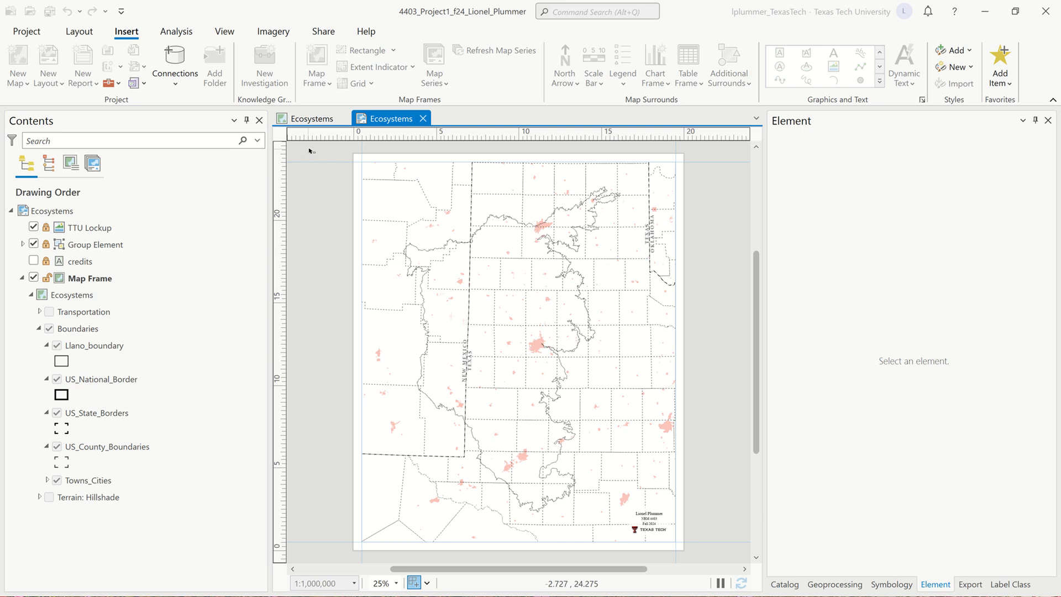
View the wider region around the Llano Estacado in the Ecosystems map and show the portal's My Content in the catalog
left_click(306, 120)
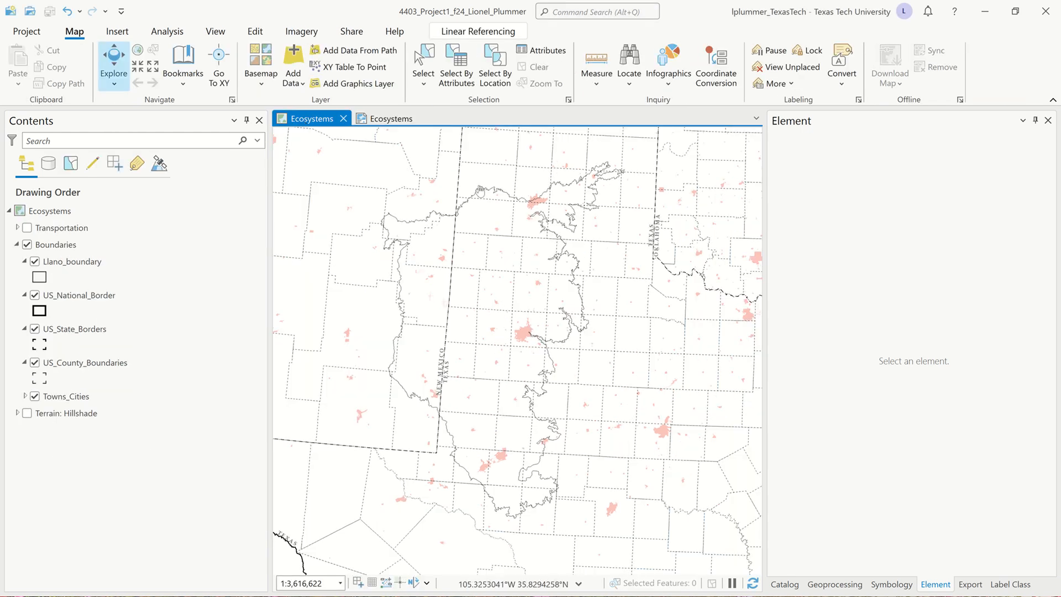
scroll(477, 356, "down", 3)
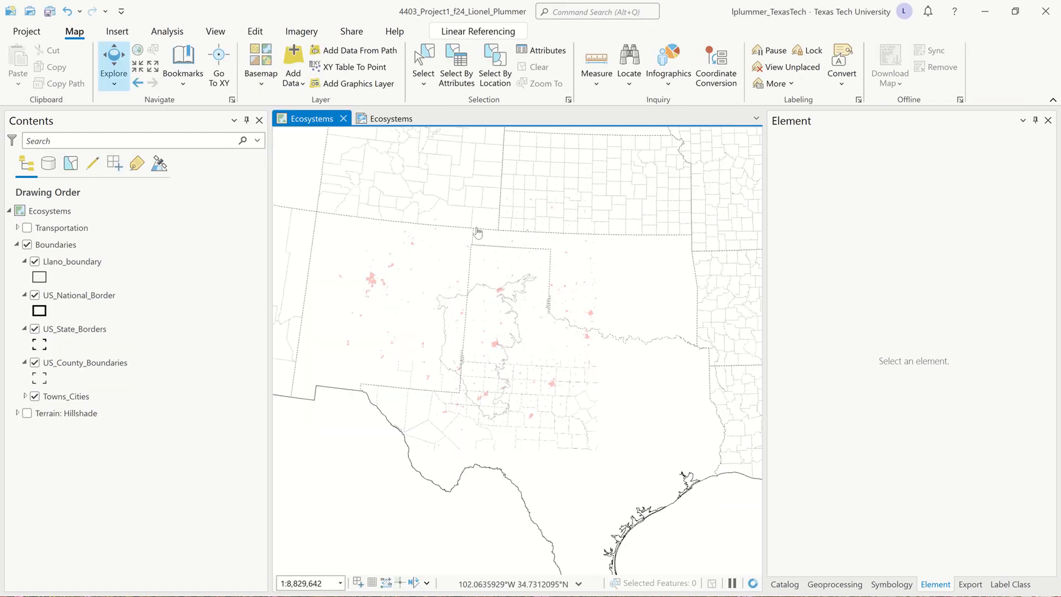
left_click_drag(483, 322, 490, 339)
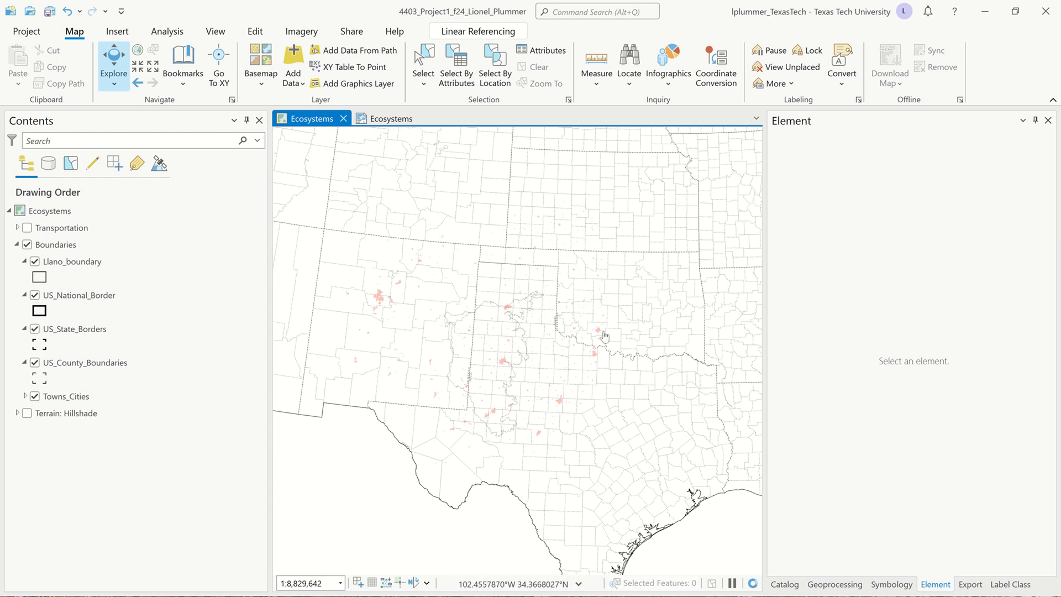
left_click(782, 585)
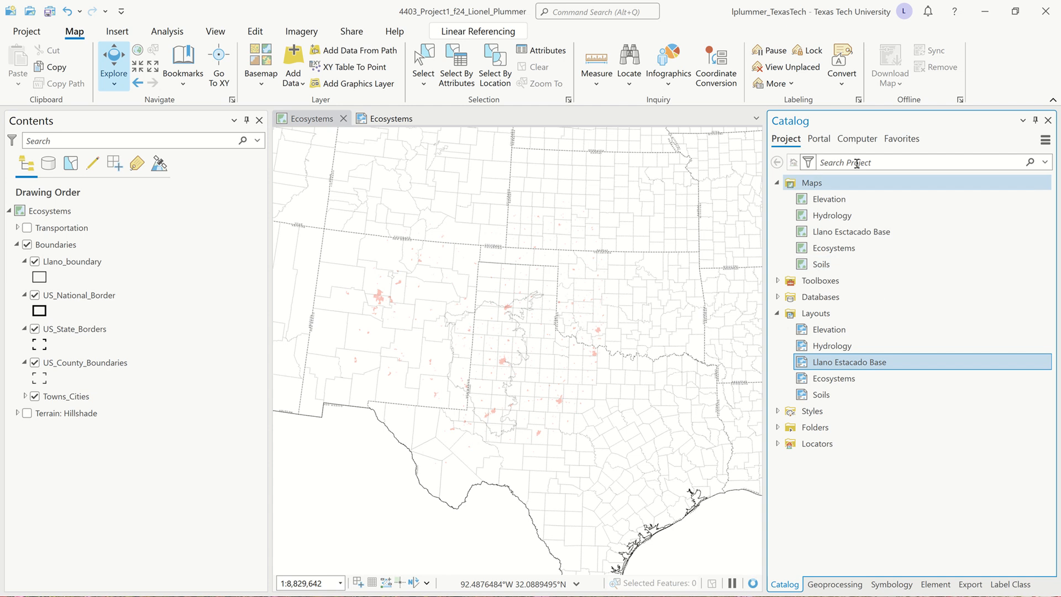
left_click(818, 139)
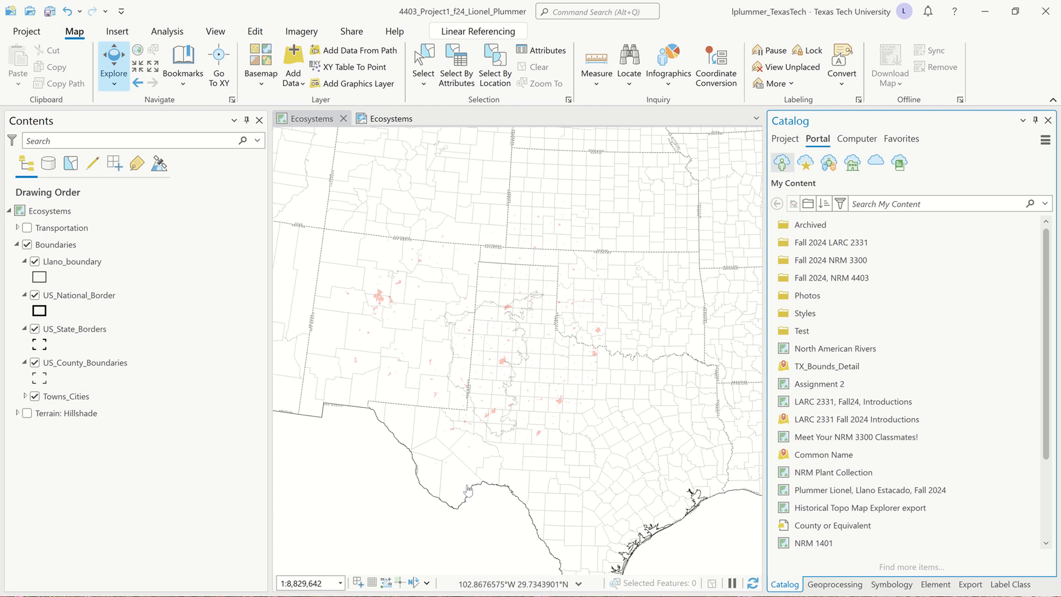
Switch to Google Chrome and search Google for "epa level 3 ecoregions"
key("super")
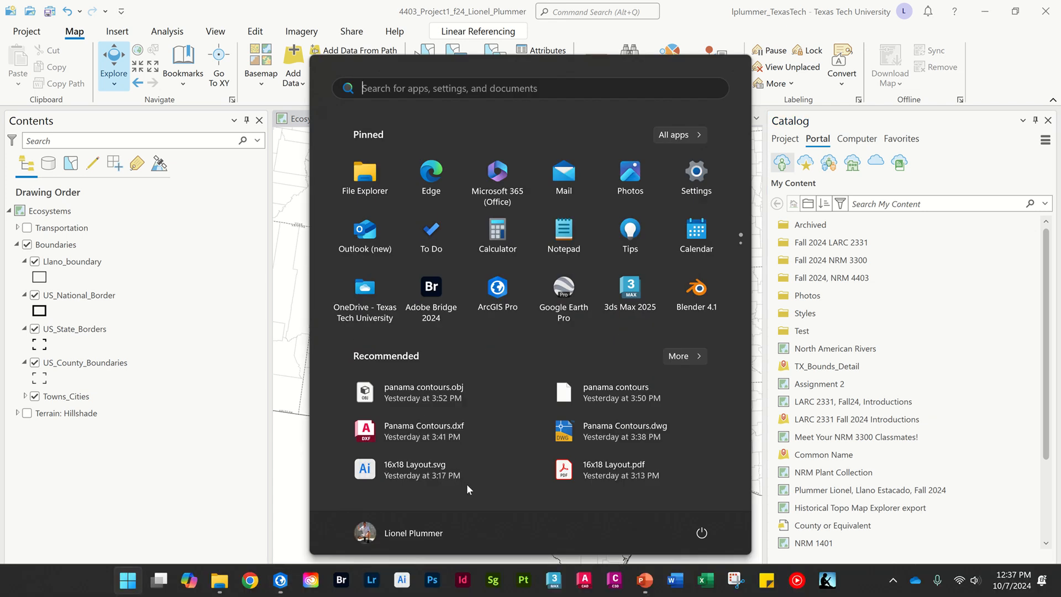
type("chr")
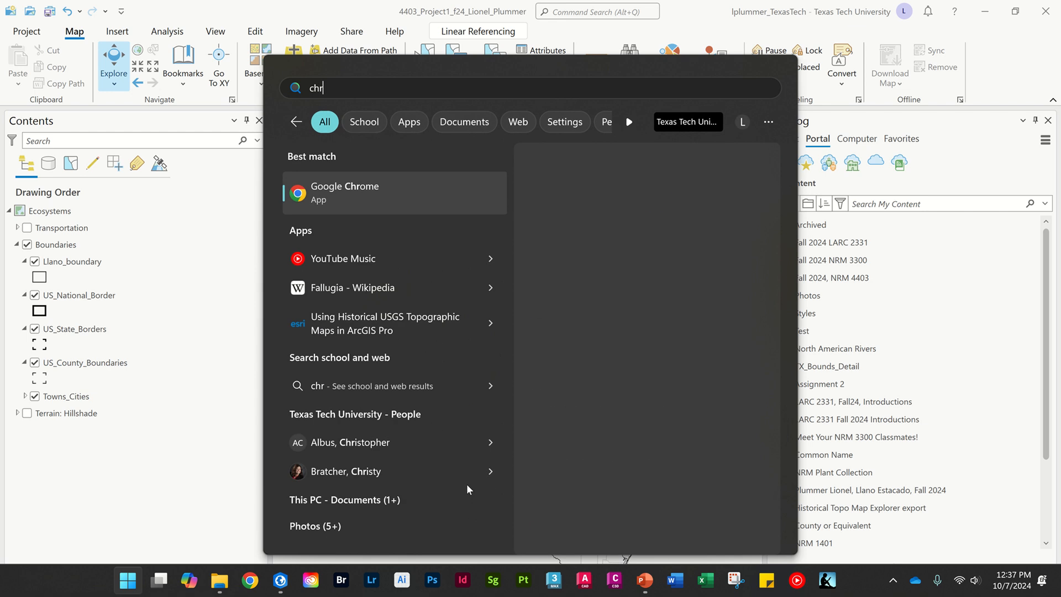
key("Return")
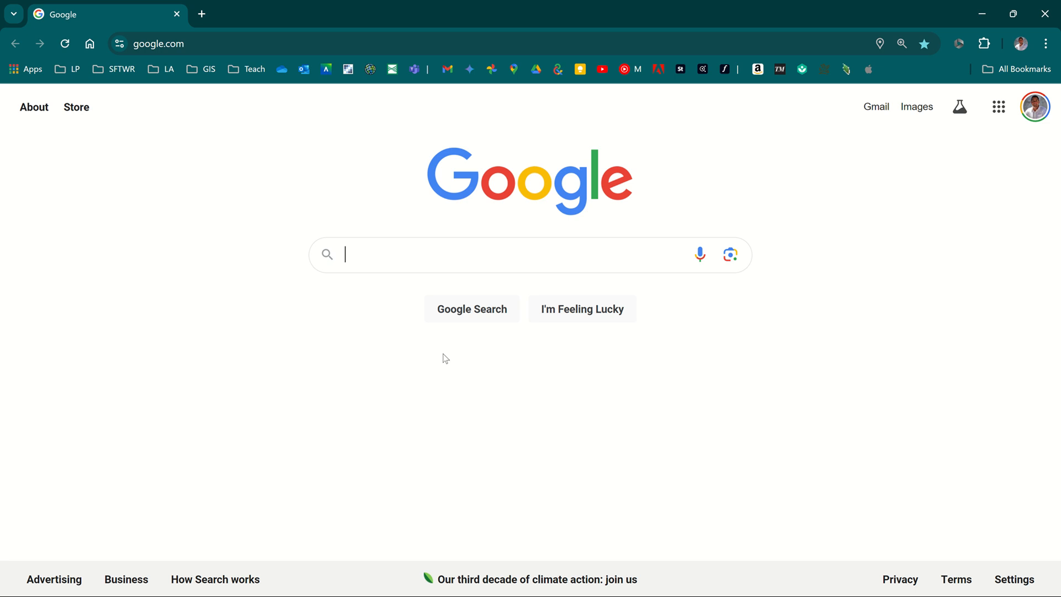
type("epa")
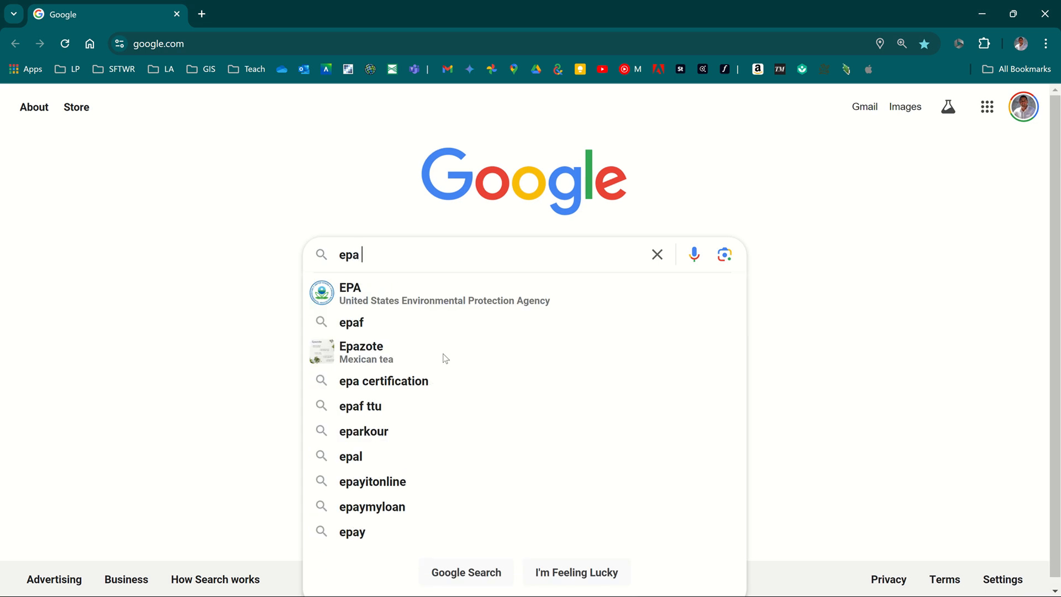
type(" level")
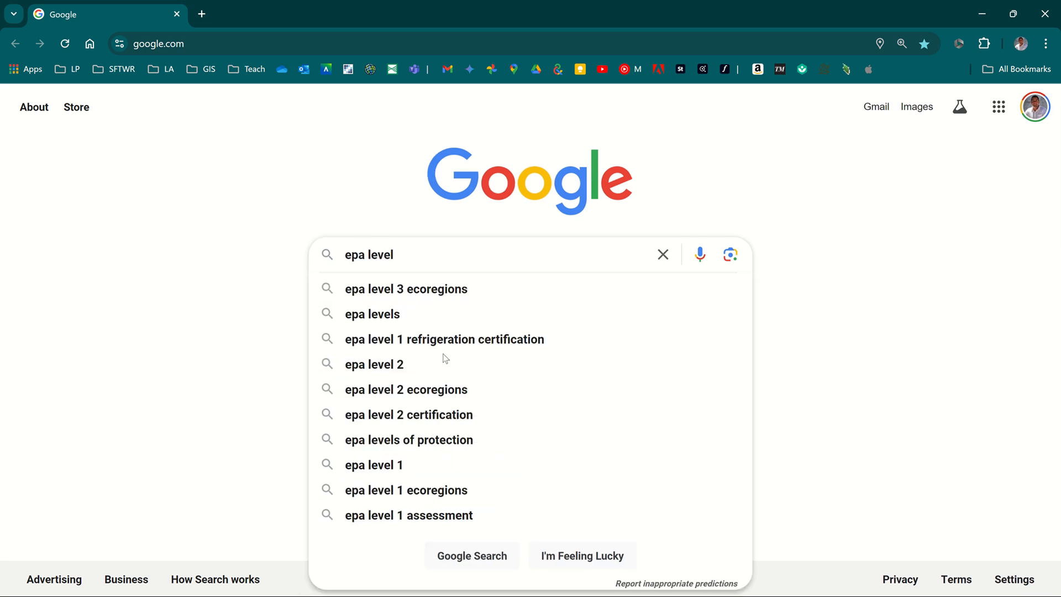
key("Down")
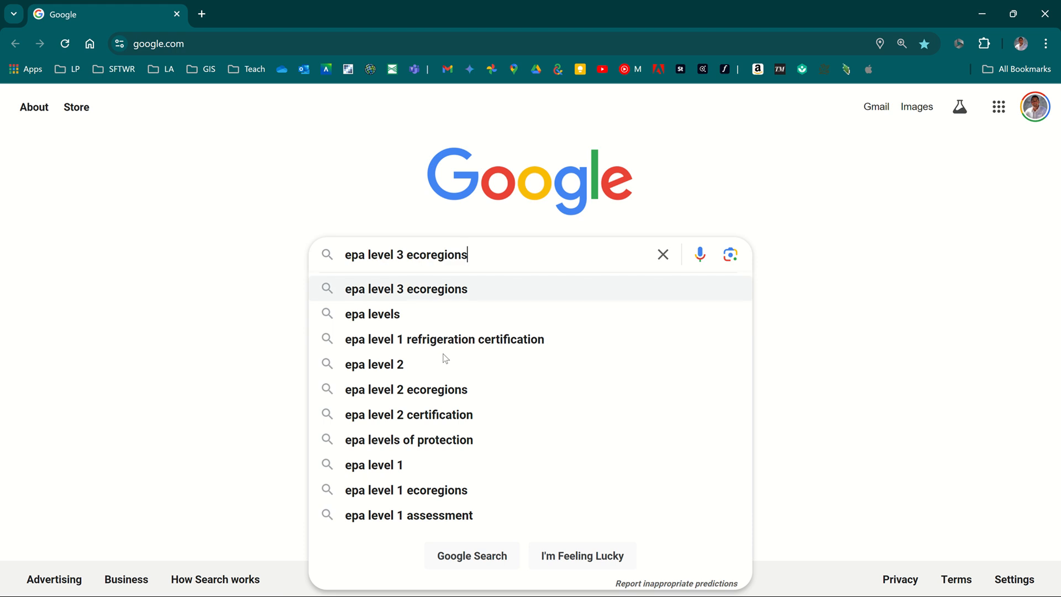
key("Return")
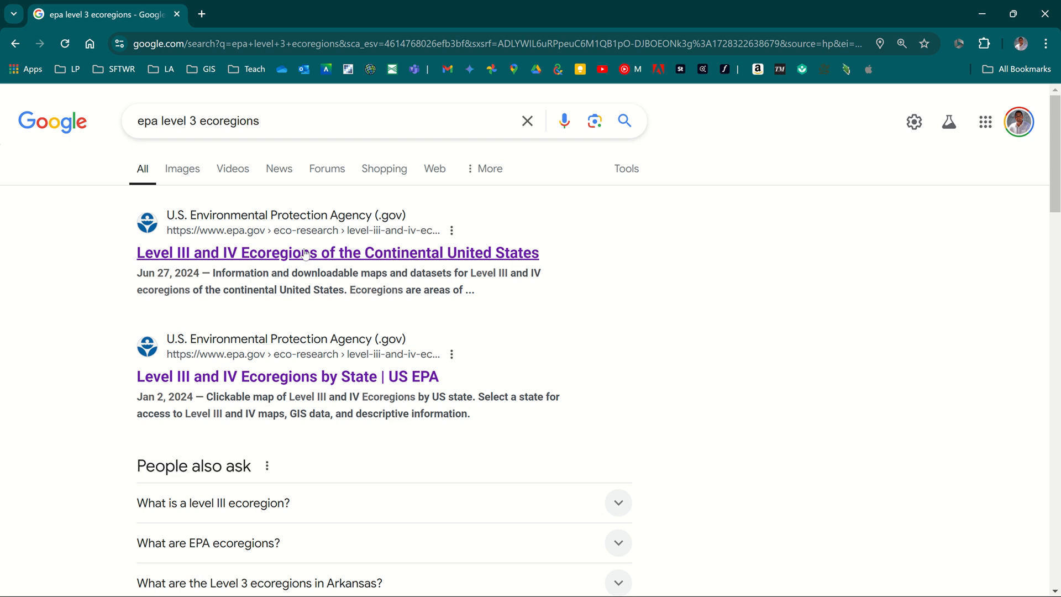
Open EPA's "Level III and IV Ecoregions of the Continental United States" page and review its Level III maps and GIS data downloads
left_click(330, 255)
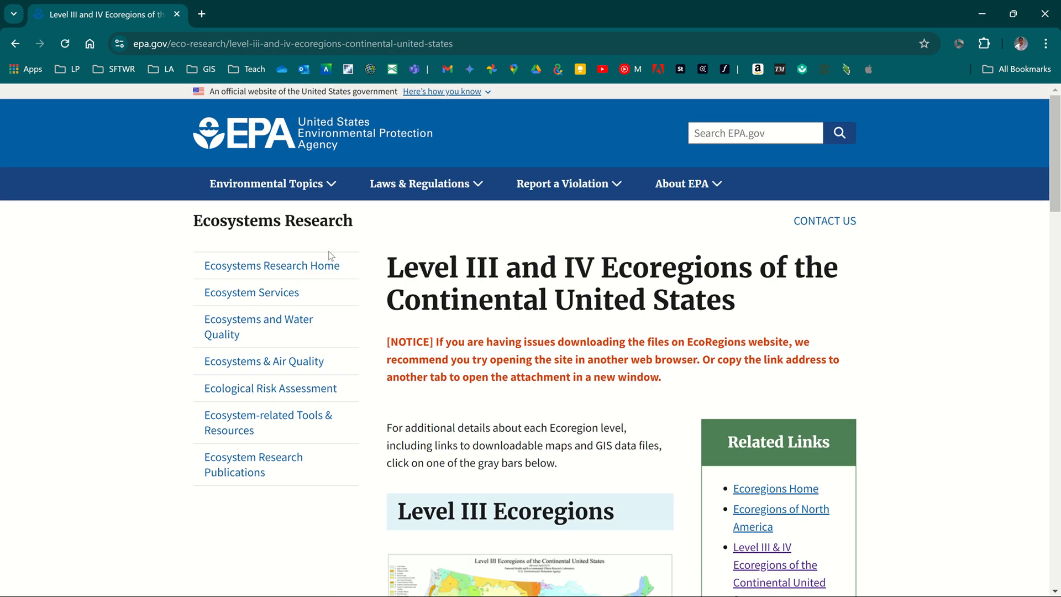
scroll(408, 350, "down", 4)
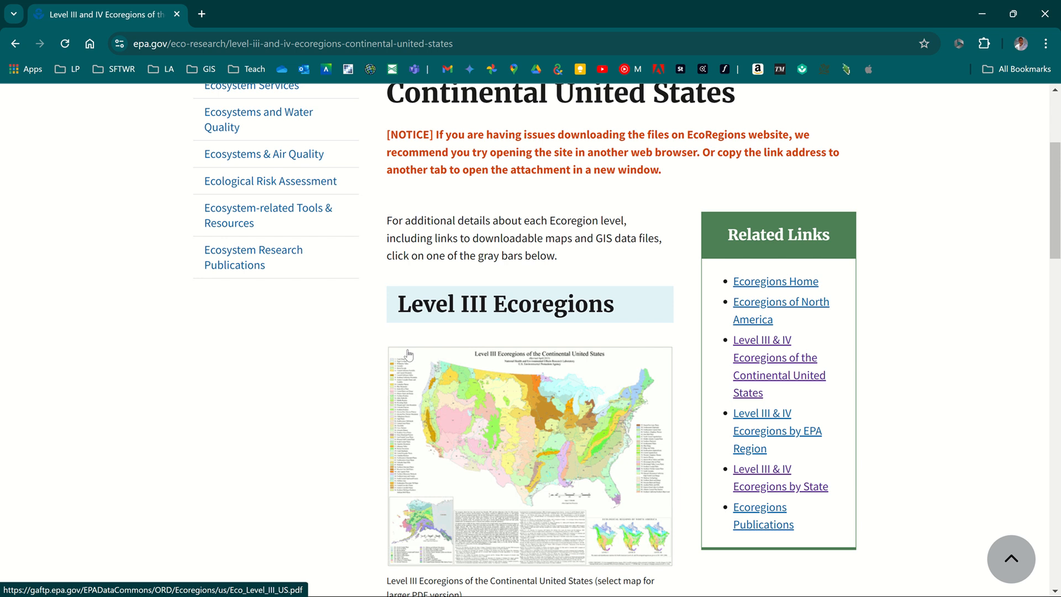
scroll(420, 393, "down", 8)
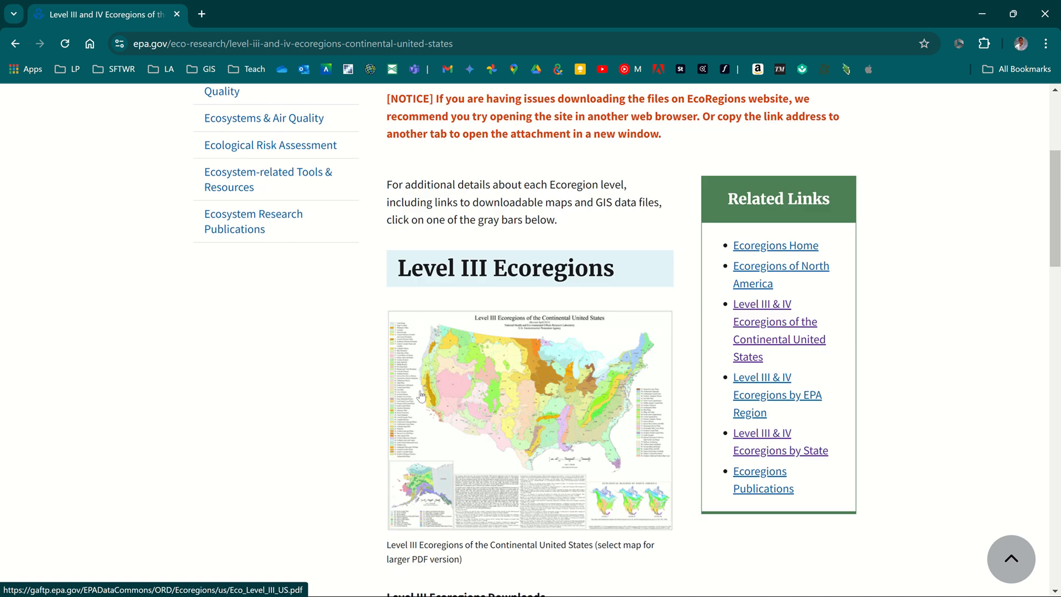
scroll(422, 397, "down", 6)
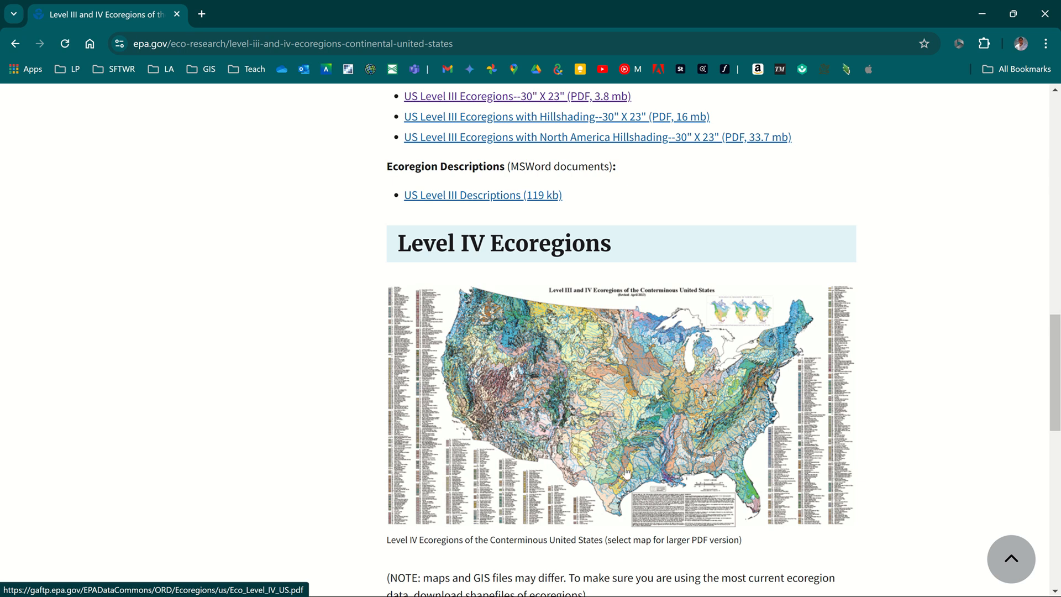
scroll(625, 472, "up", 6)
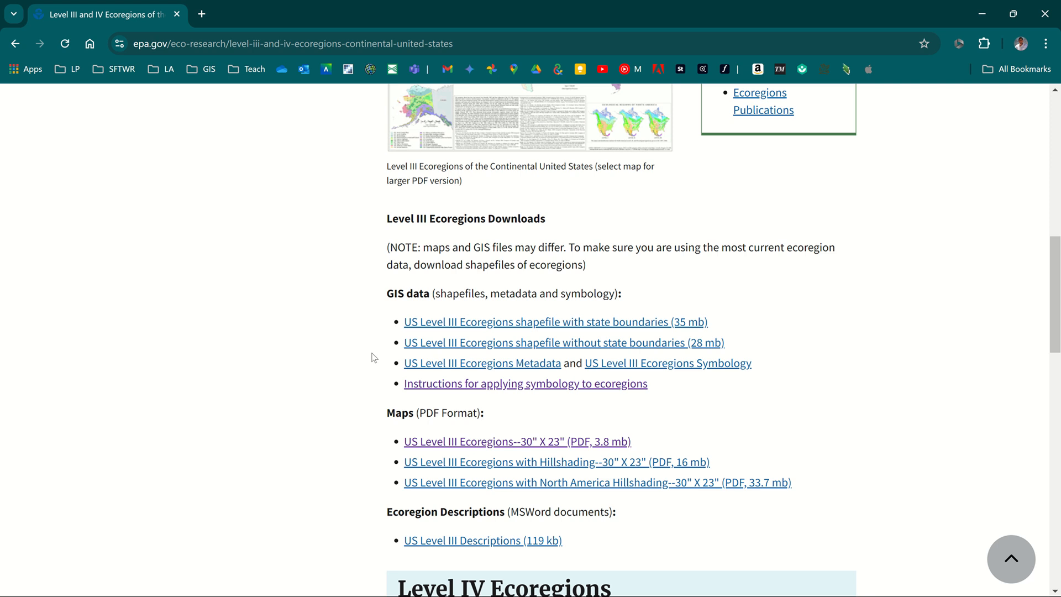
scroll(291, 376, "up", 6)
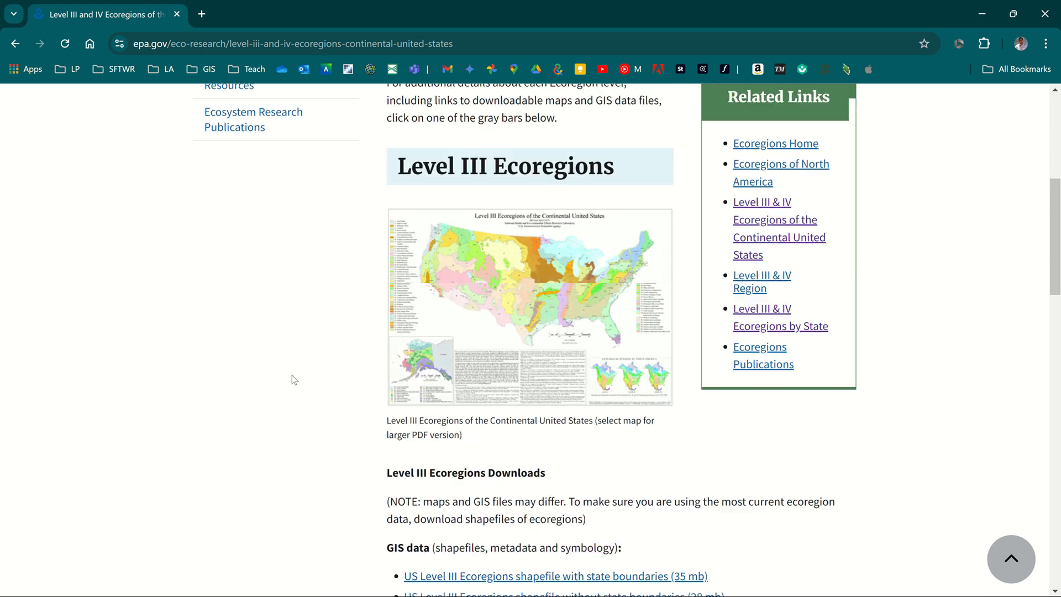
Examine the Level III GIS data downloads and the related ecoregion links on EPA's continental United States page
scroll(292, 375, "down", 4)
scroll(292, 375, "down", 1)
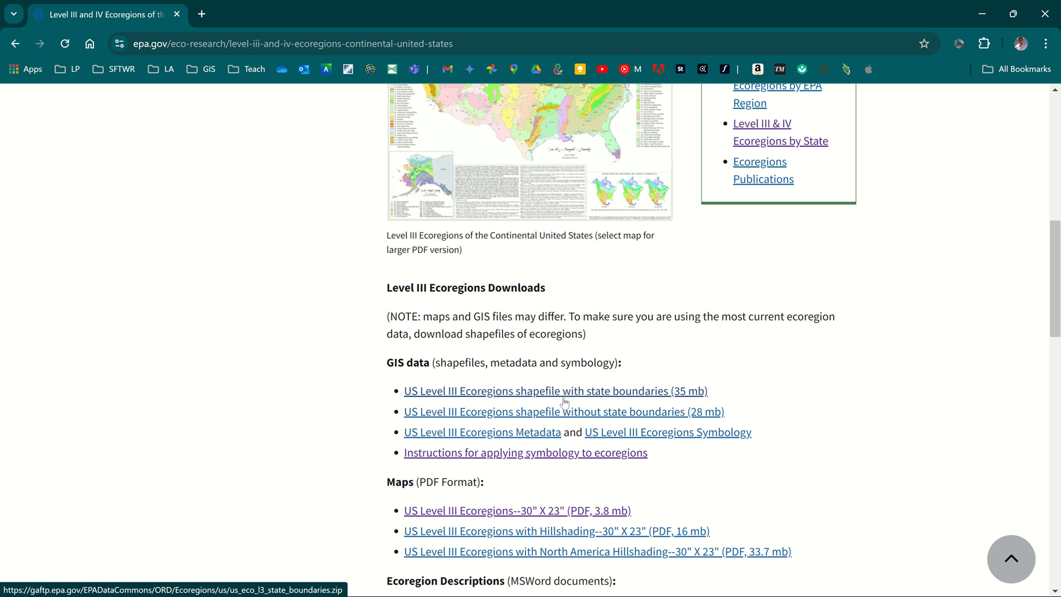
scroll(564, 401, "down", 3)
scroll(564, 402, "up", 5)
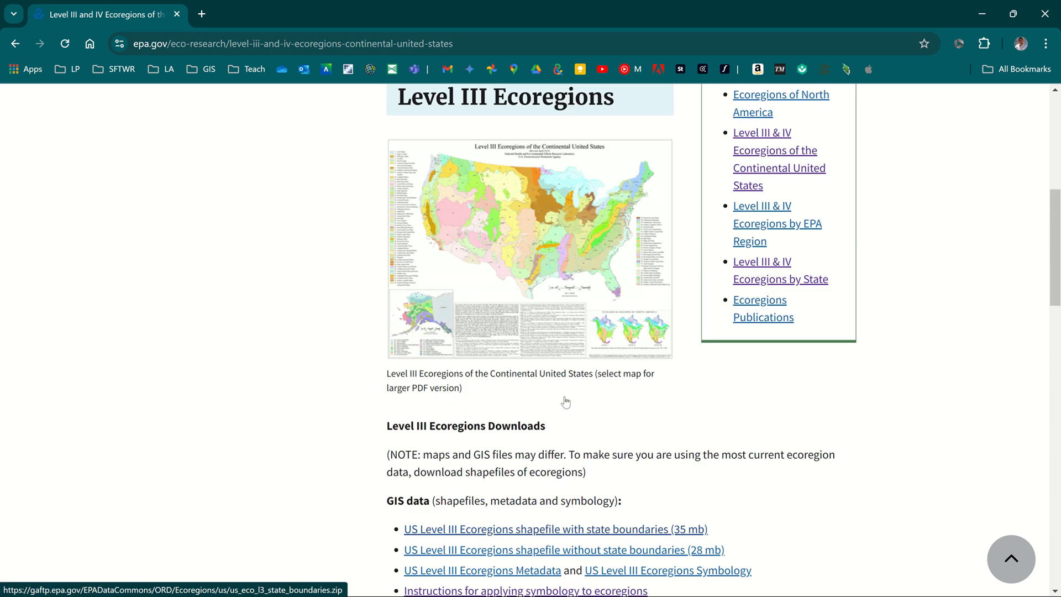
scroll(564, 402, "up", 4)
scroll(564, 402, "down", 1)
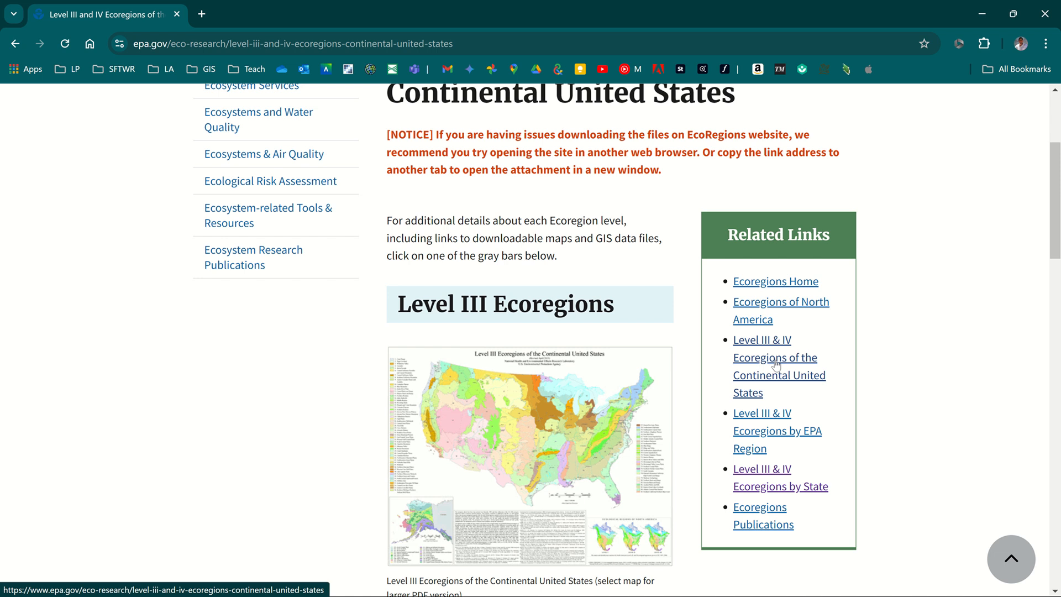
left_click(775, 364)
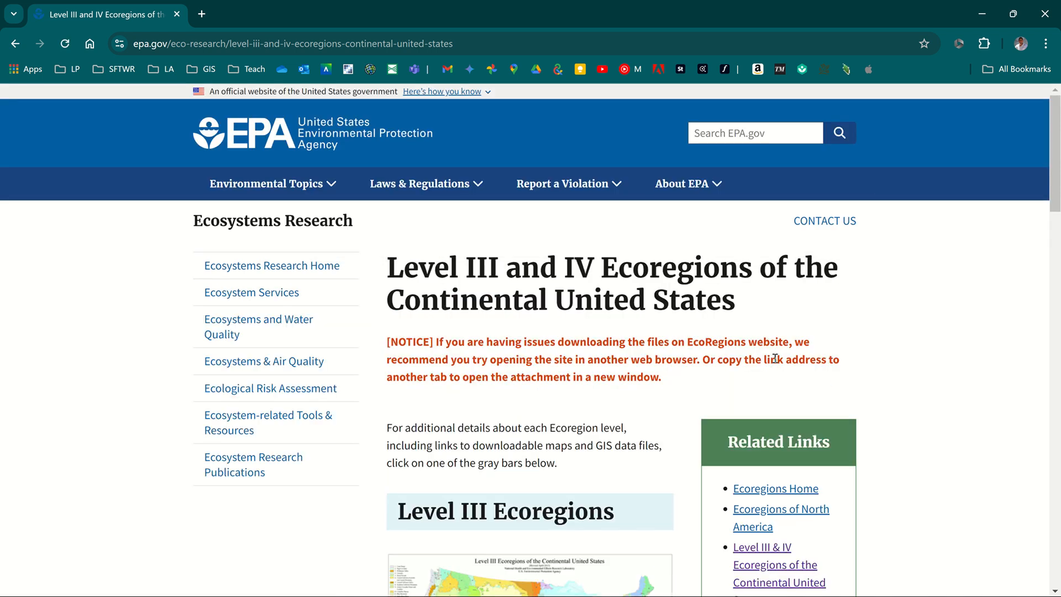
scroll(775, 358, "down", 10)
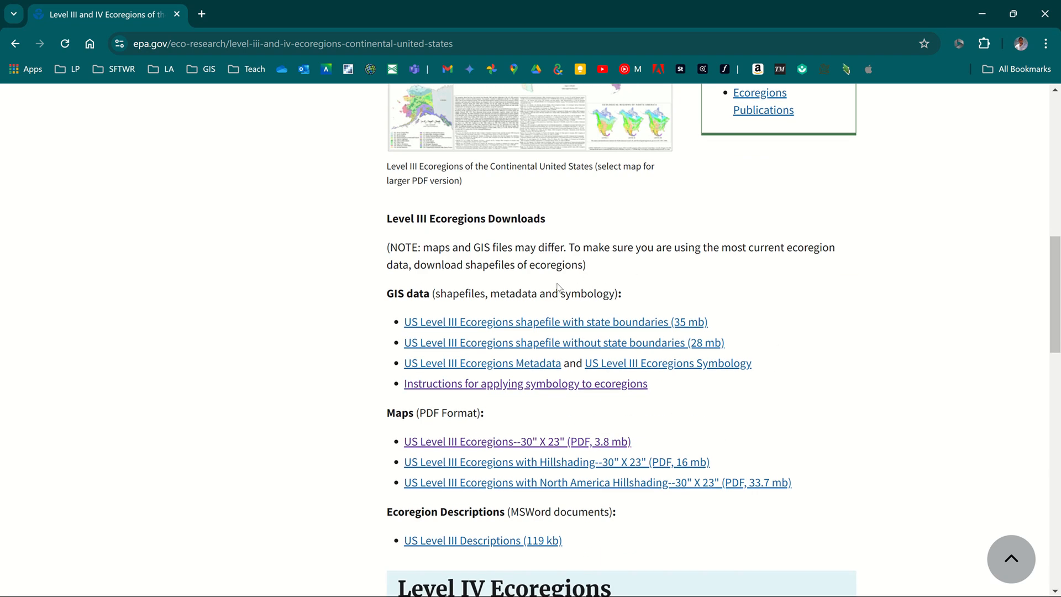
scroll(785, 314, "up", 6)
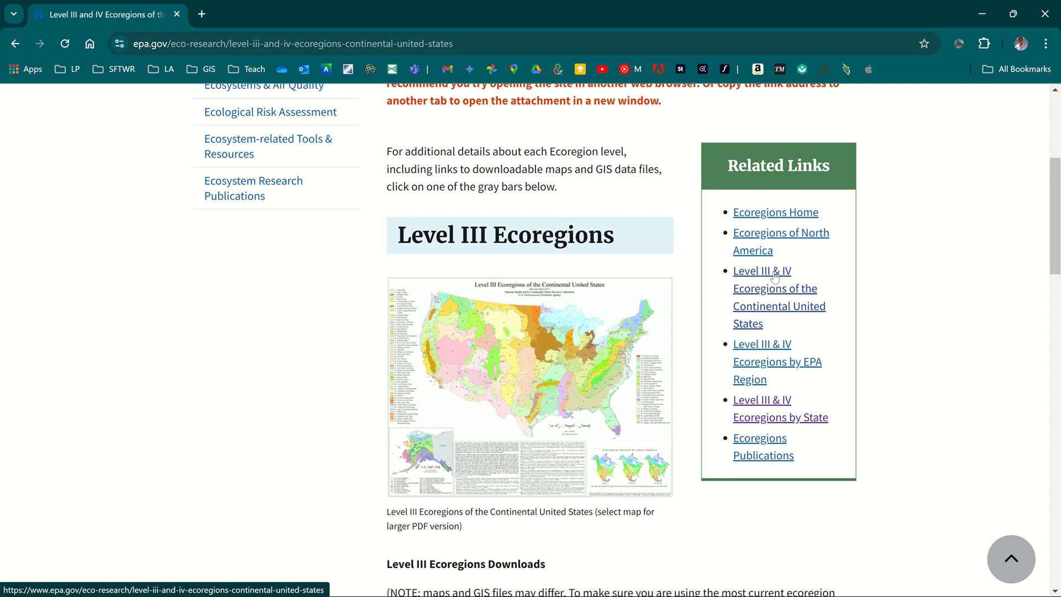
left_click(775, 276)
scroll(522, 367, "down", 3)
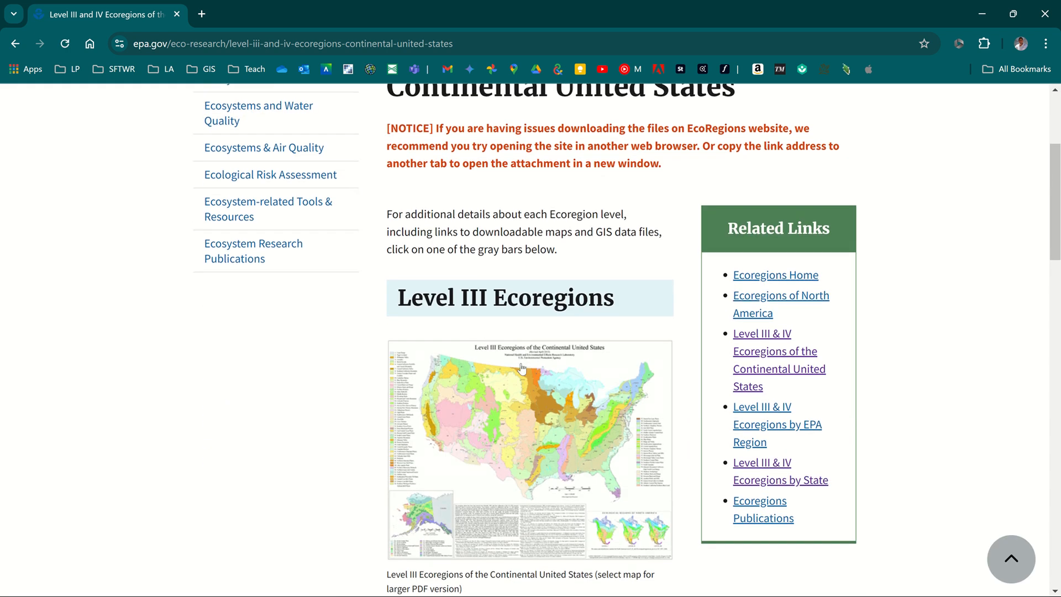
Download the US Level III Ecoregions shapefile without state boundaries and the US Level III Ecoregions Symbology file
scroll(522, 368, "down", 8)
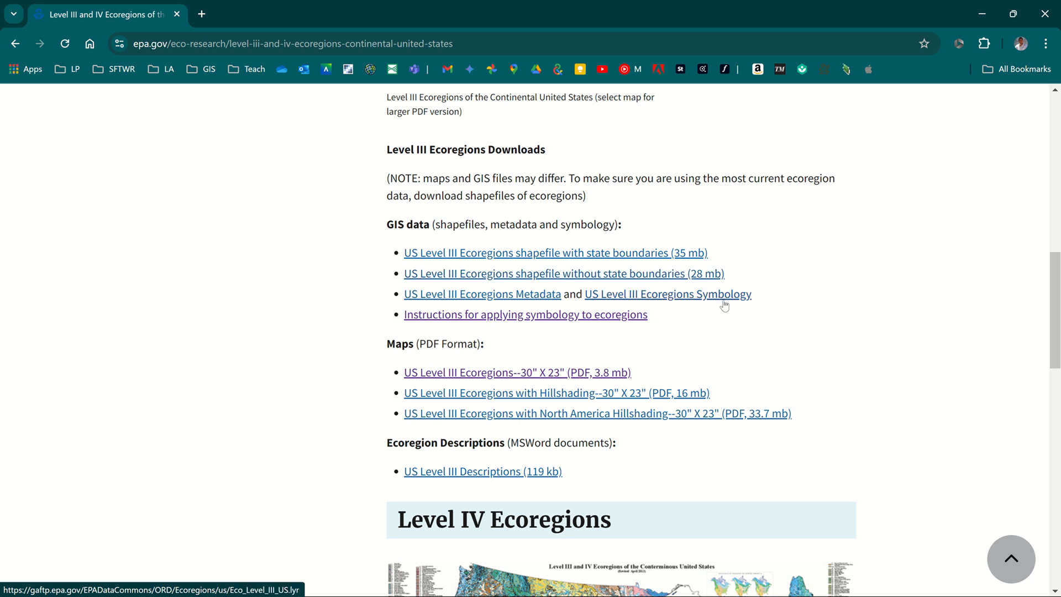
left_click(666, 278)
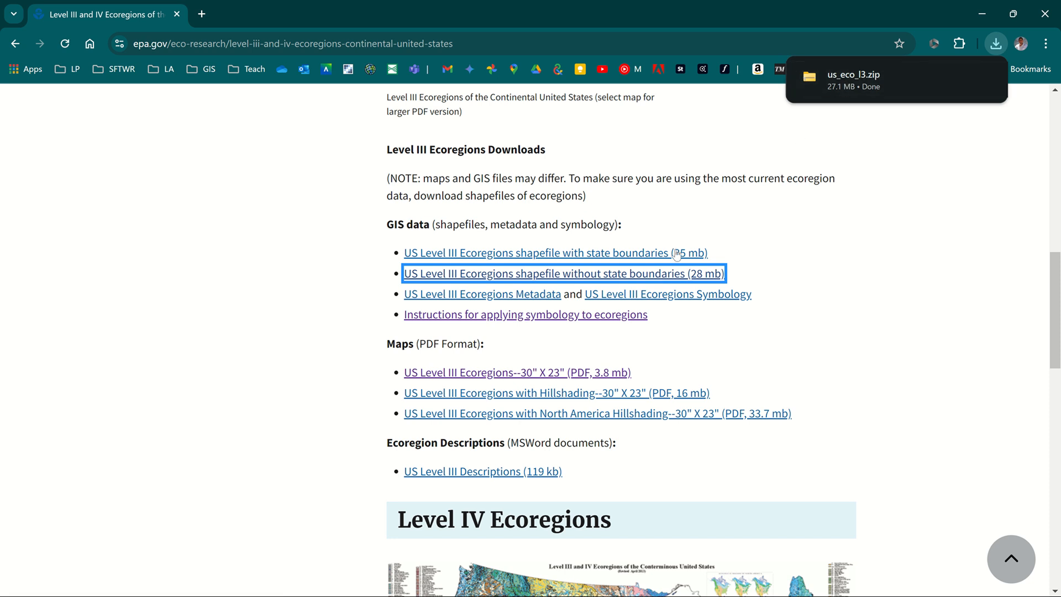
left_click(678, 298)
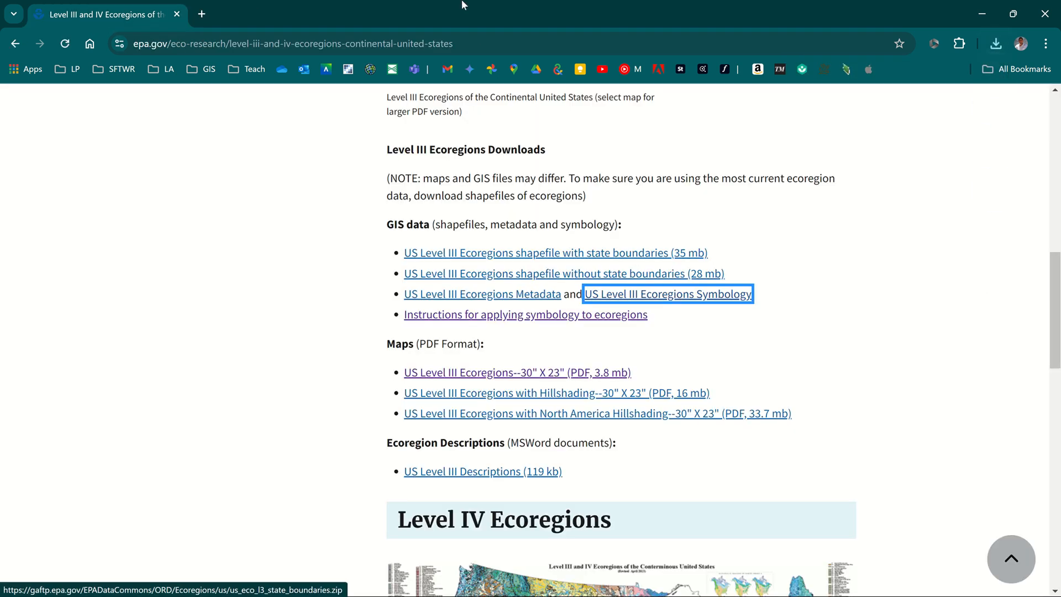
Extract us_eco_l3.zip to its own folder in Downloads, and delete the zip archive
mouse_move(466, 4)
left_click(441, 32)
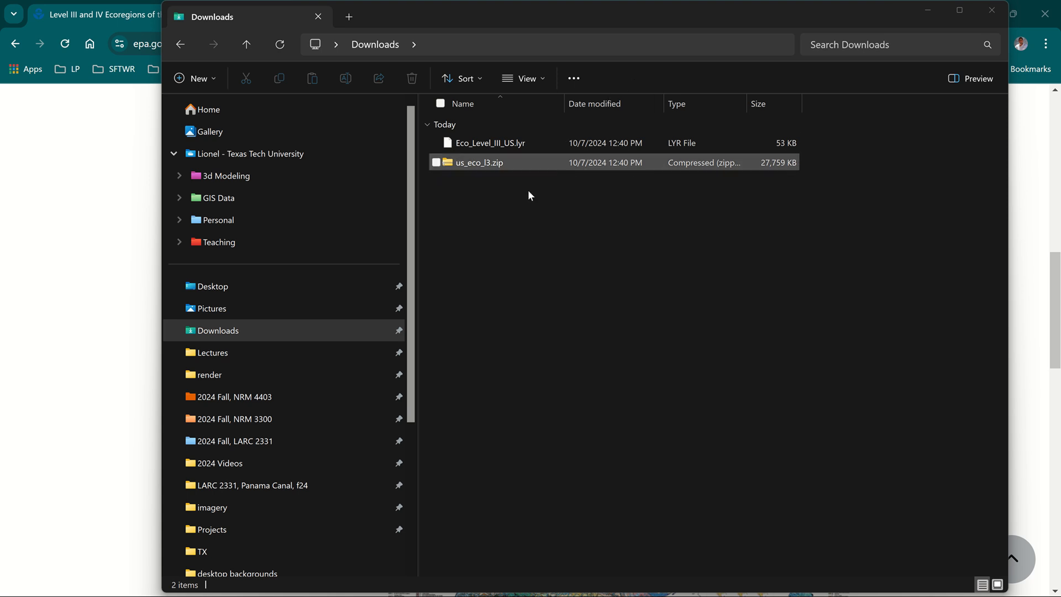
left_click(509, 162)
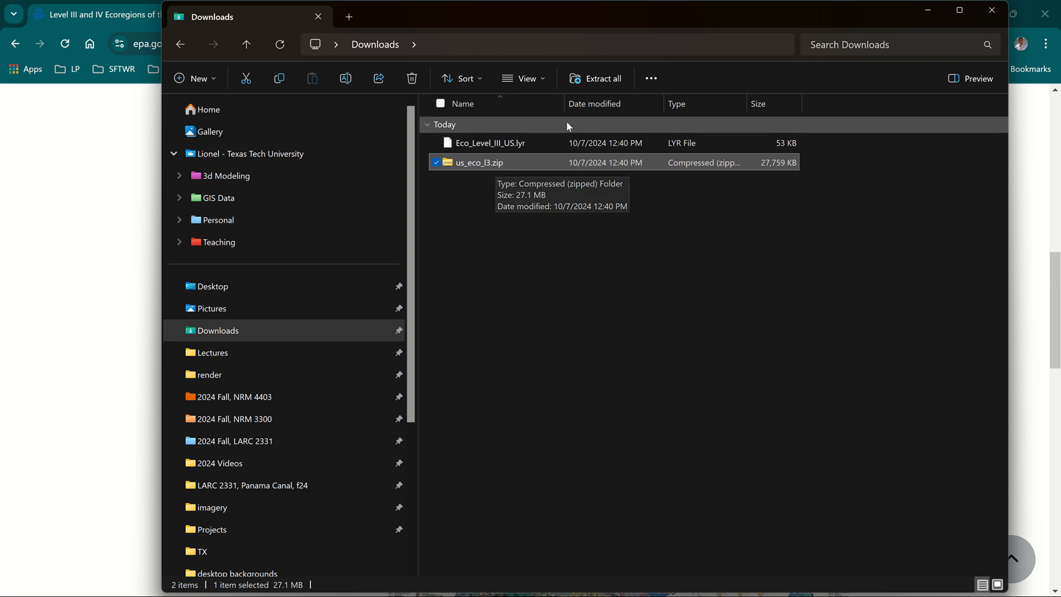
right_click(503, 164)
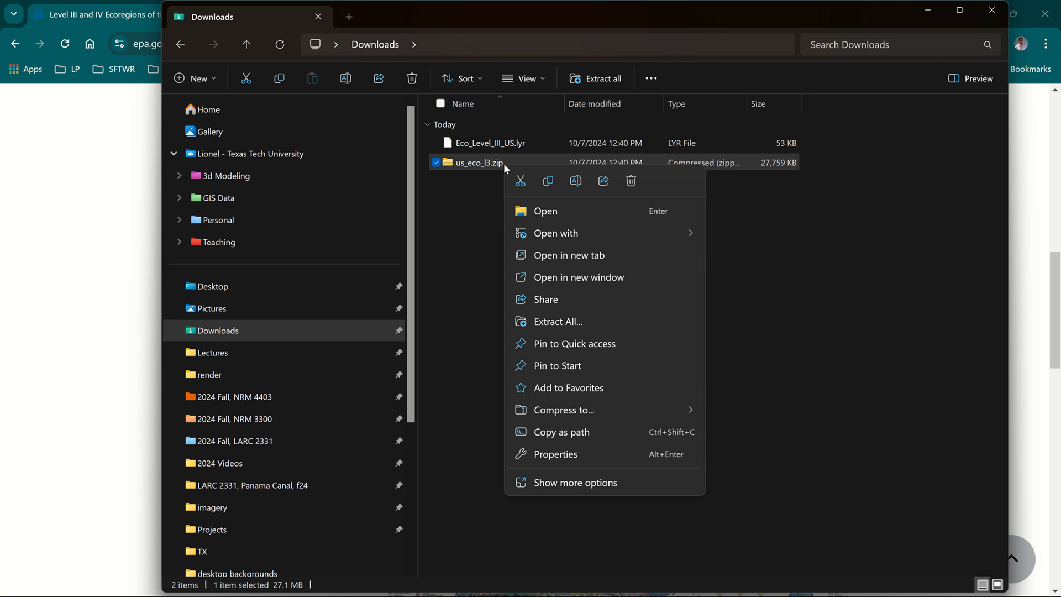
left_click(558, 321)
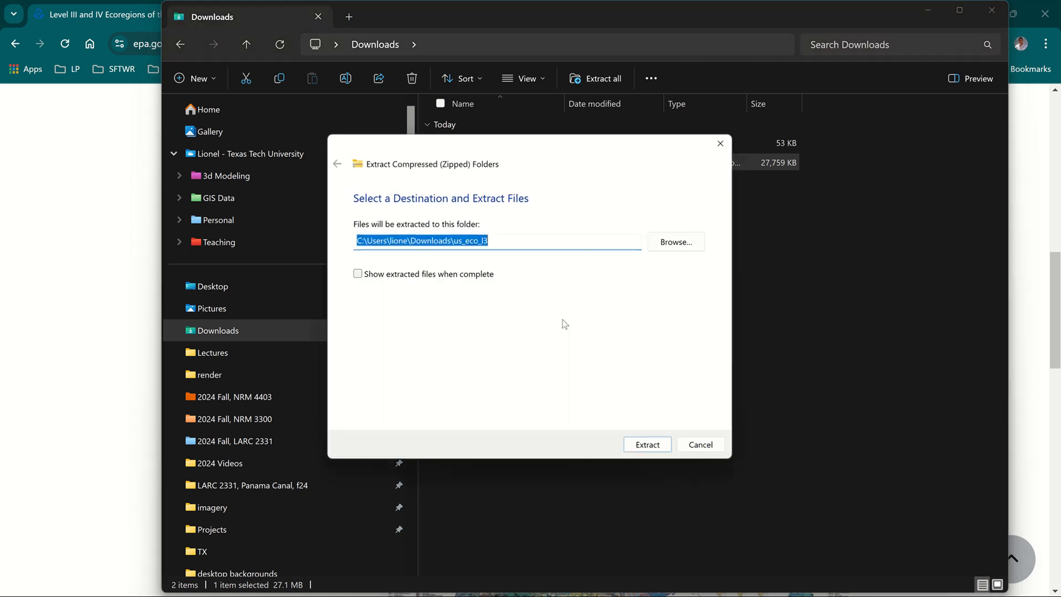
key("Return")
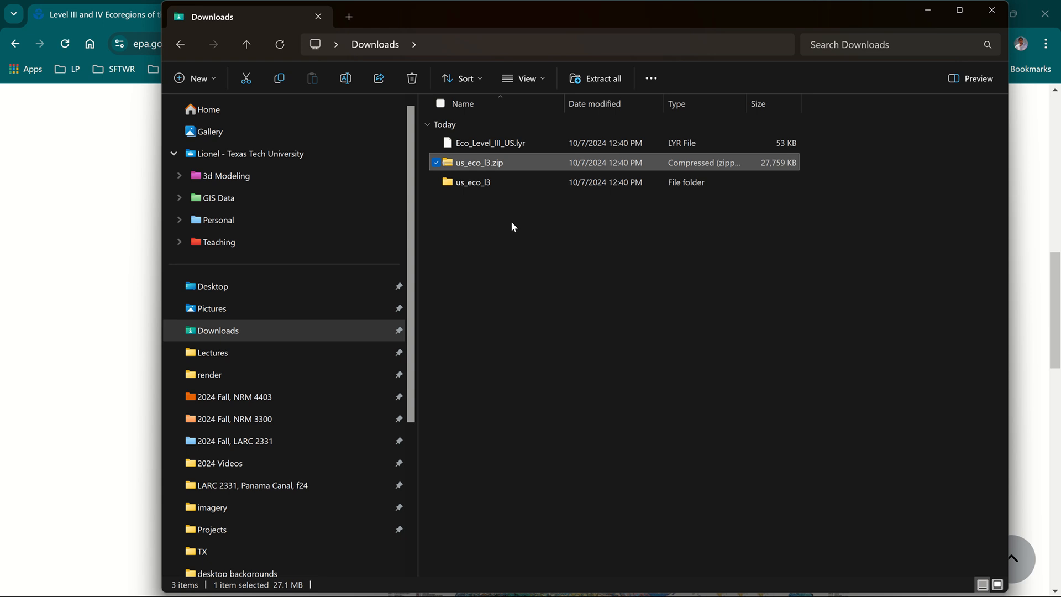
left_click(512, 221)
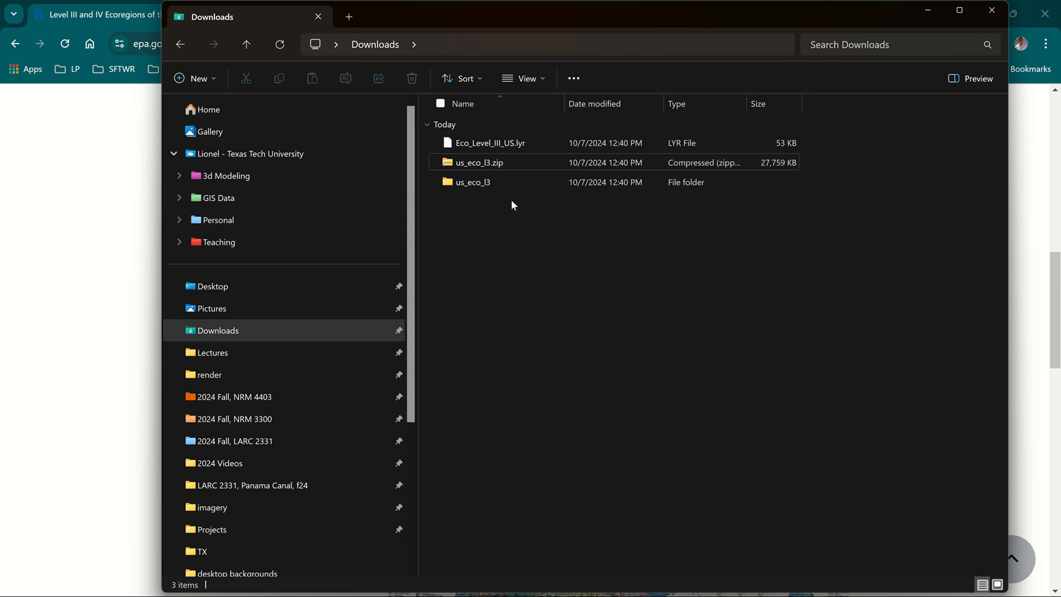
left_click(518, 163)
key("Delete")
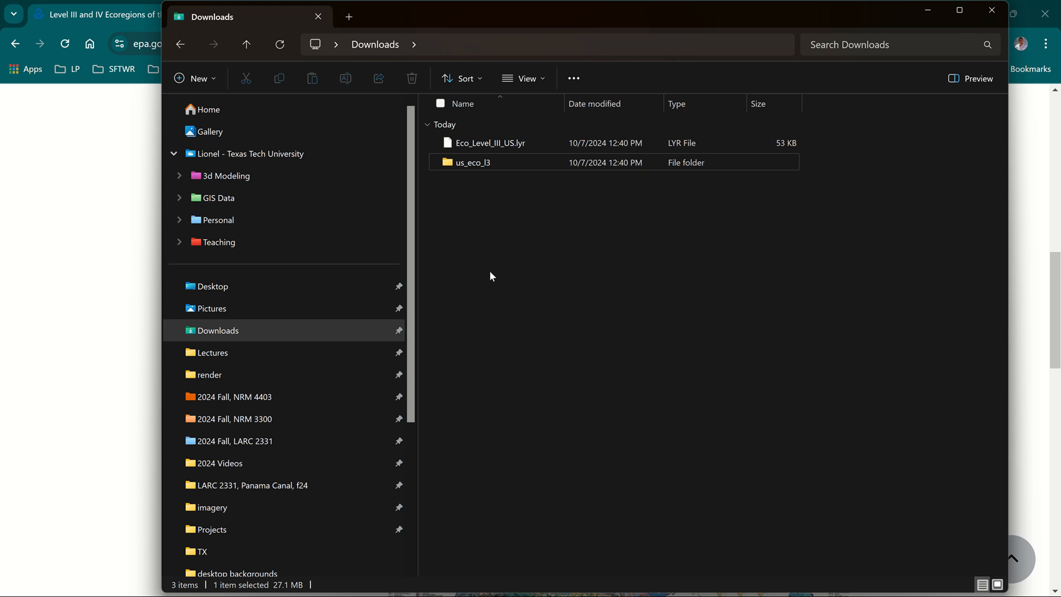
Switch to ArcGIS Pro and show the project's databases in the catalog, with Maps and Layouts collapsed
key("alt+Tab")
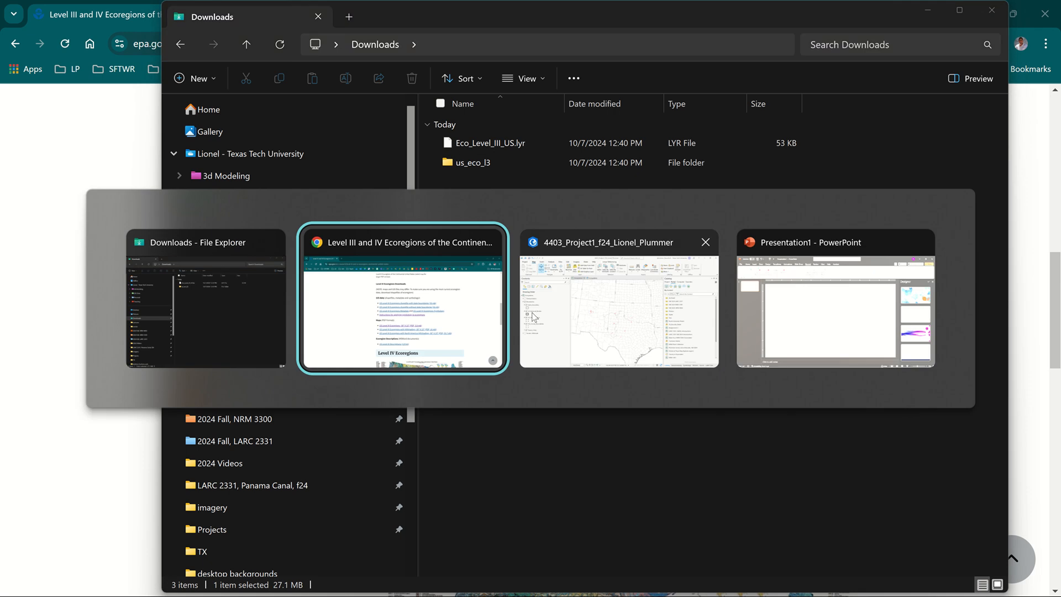
key("alt+Tab")
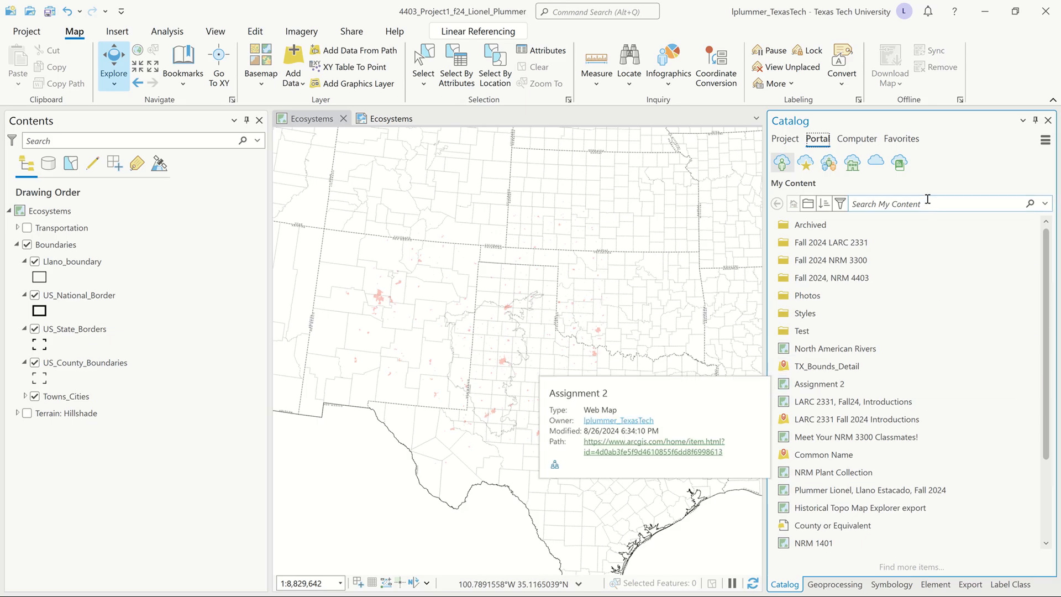
left_click(785, 140)
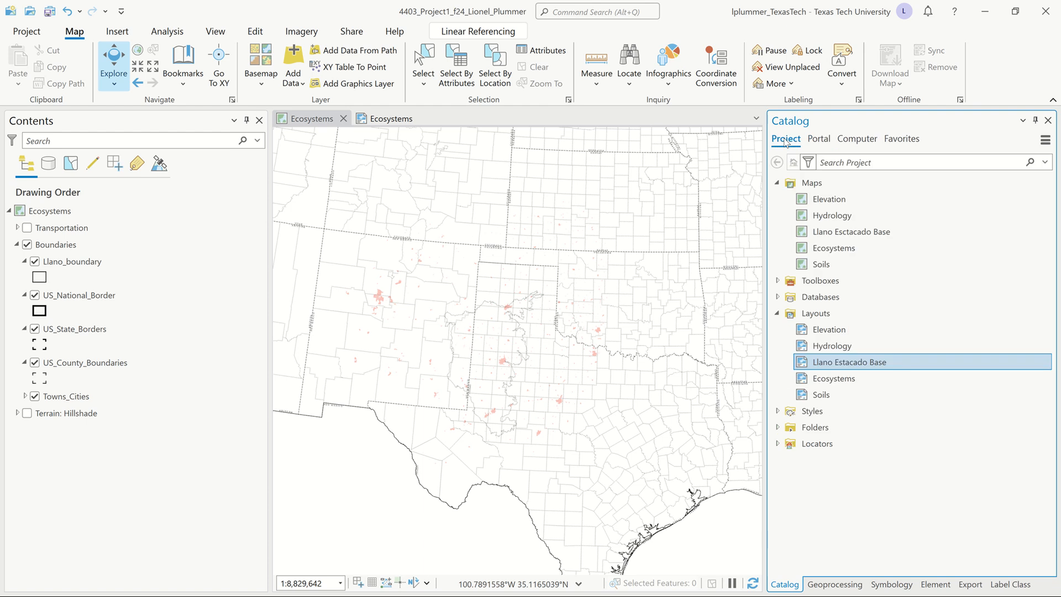
left_click(778, 183)
left_click(779, 232)
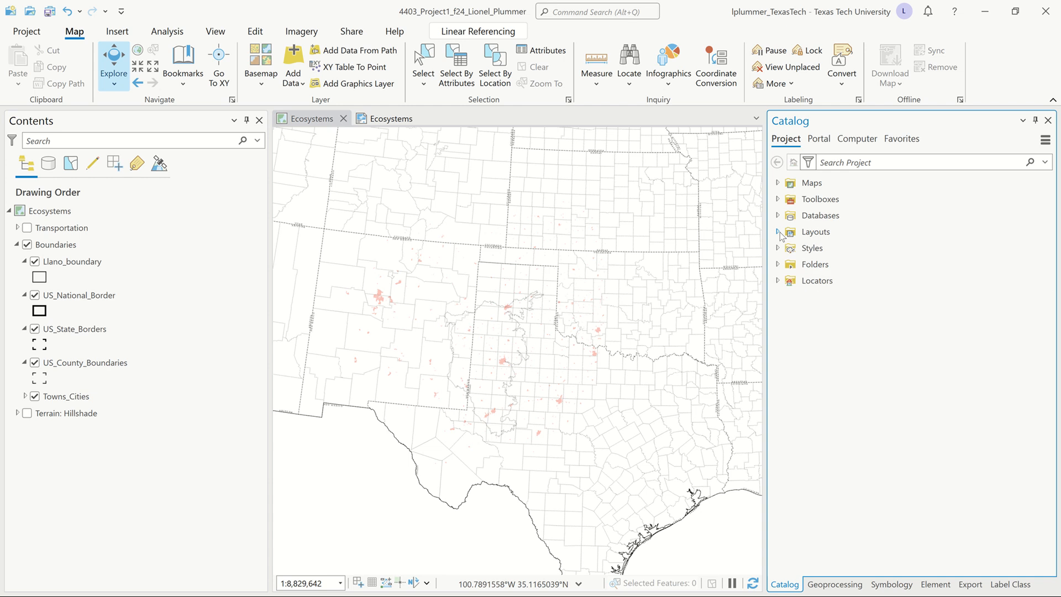
left_click(778, 216)
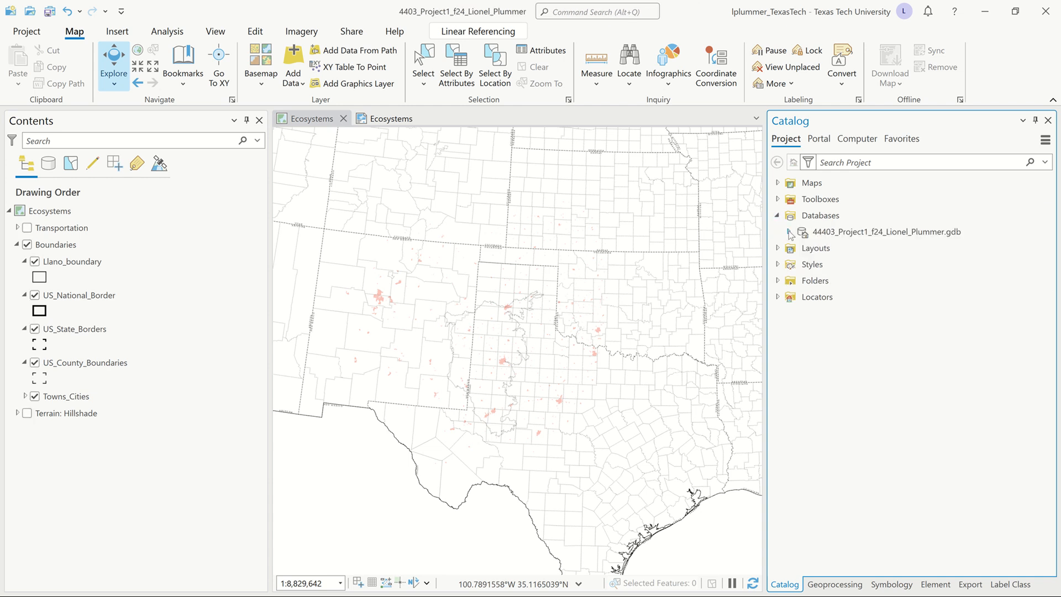
Look through the project geodatabase's contents and the project's connected folders in the catalog
left_click(788, 232)
left_click(789, 232)
left_click(789, 232)
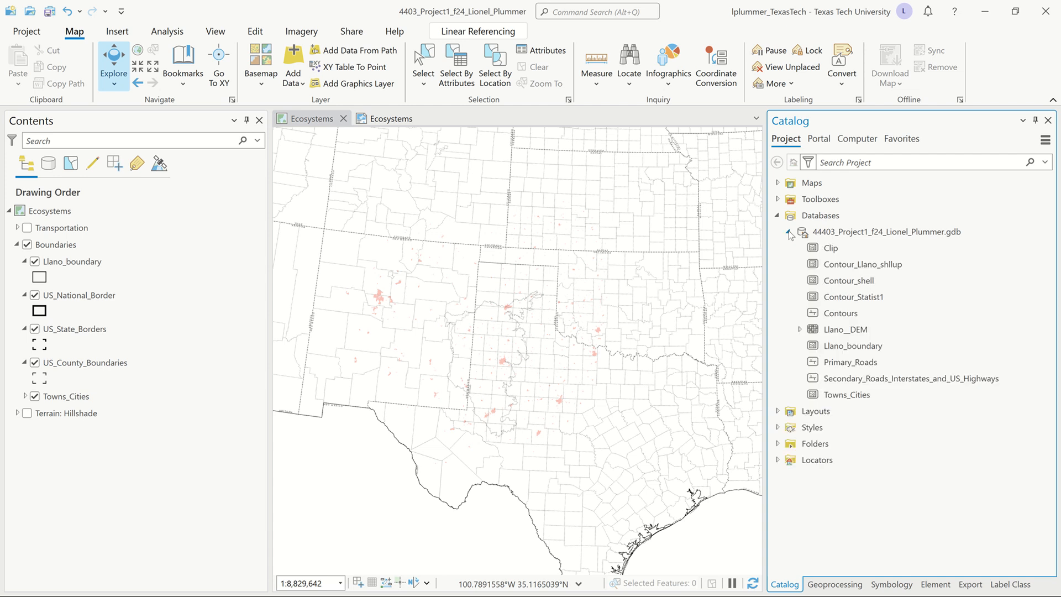
left_click(789, 232)
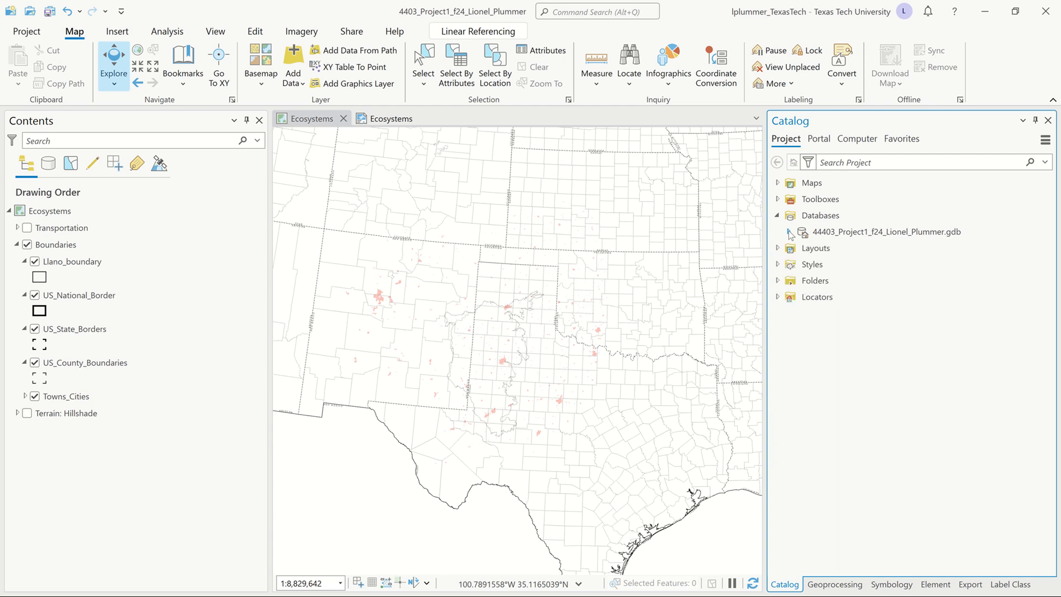
left_click(778, 281)
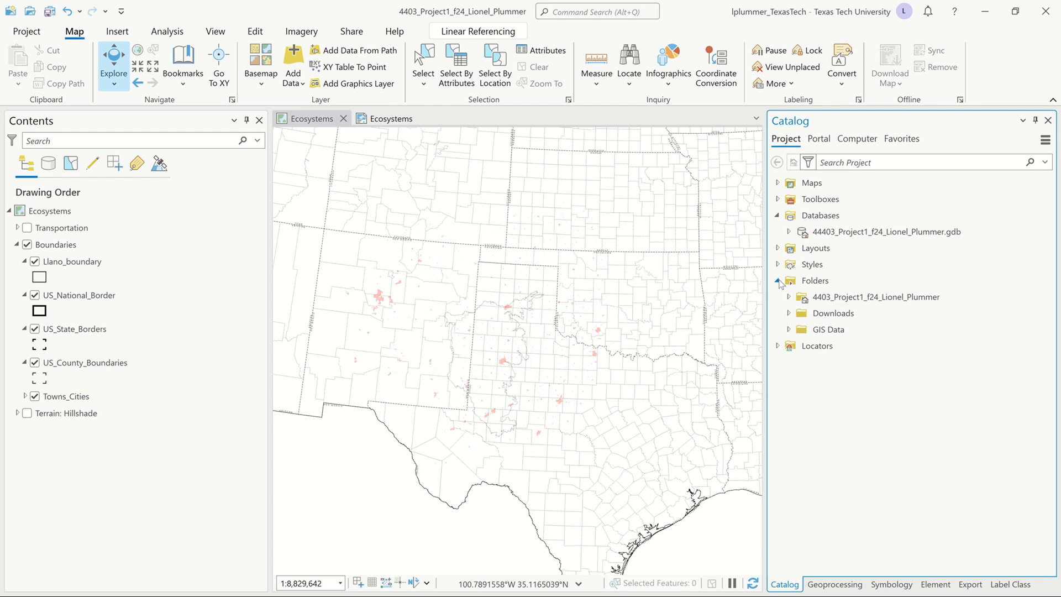
left_click(778, 281)
Open the Feature Class To Geodatabase tool to import feature classes into the project geodatabase
left_click(802, 234)
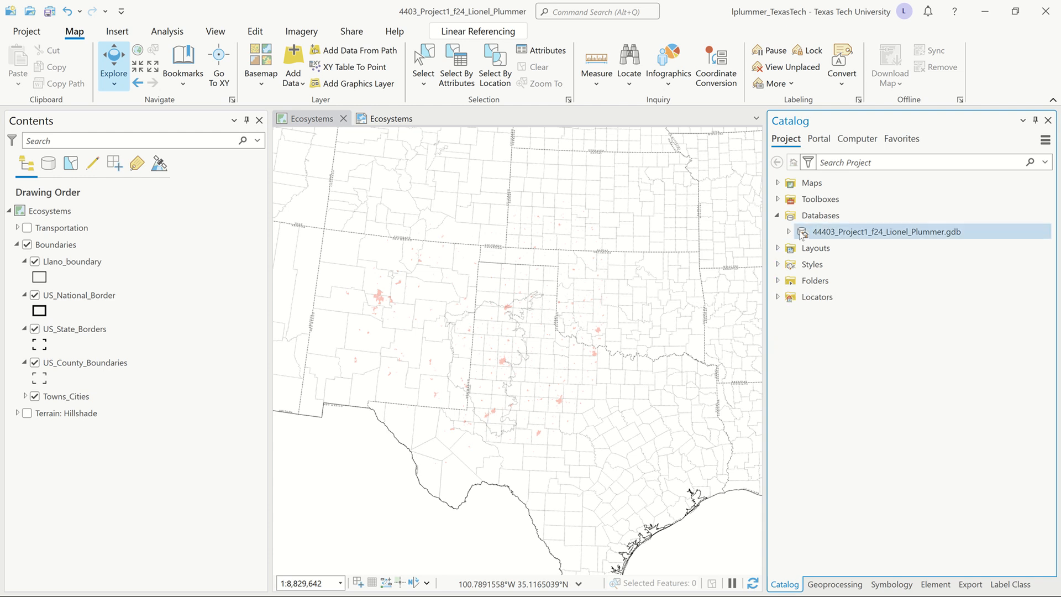
mouse_move(802, 234)
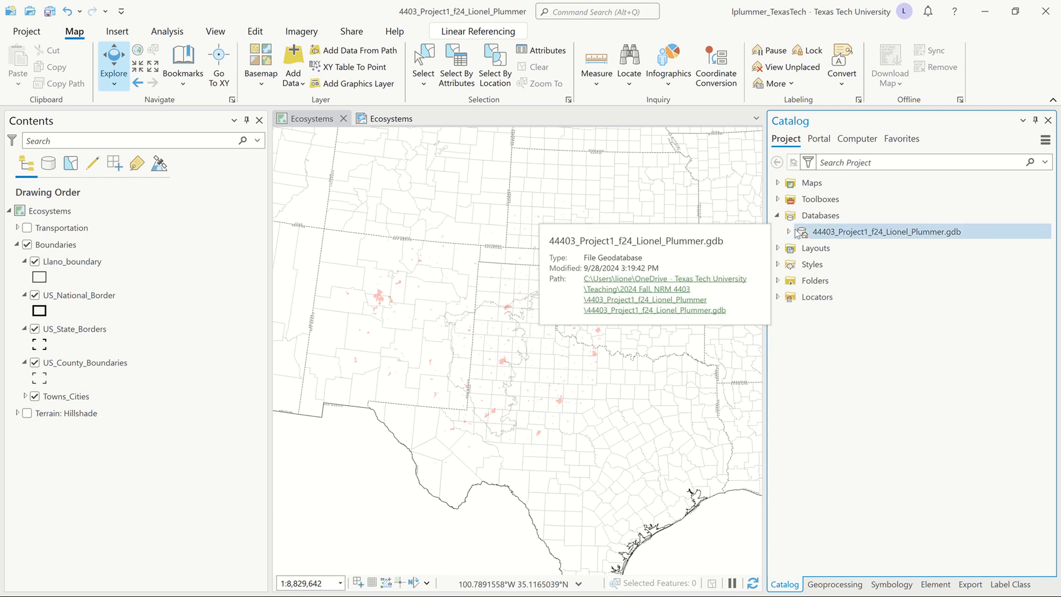
right_click(897, 232)
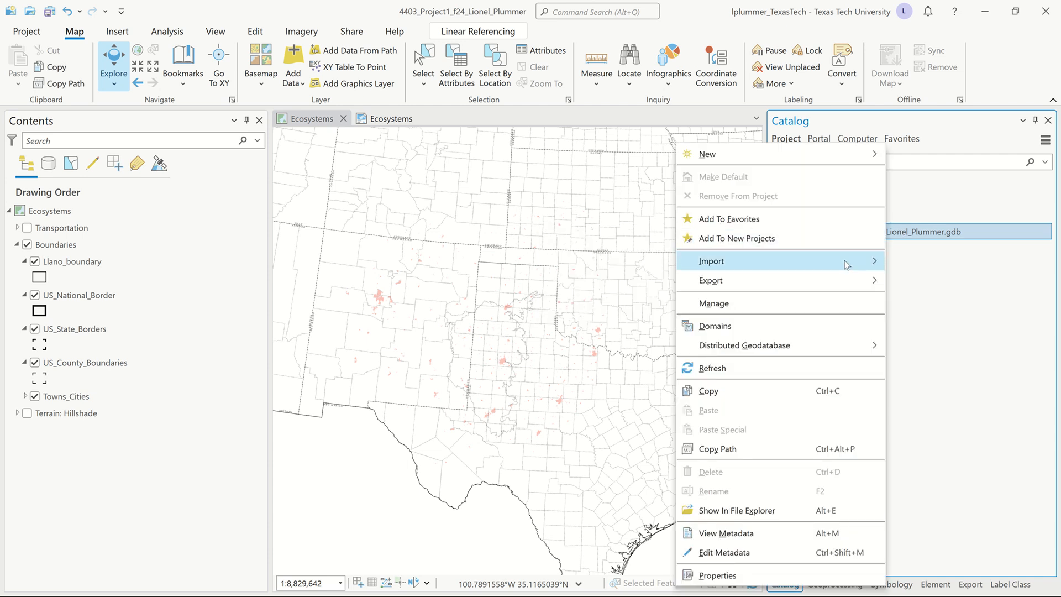
mouse_move(845, 260)
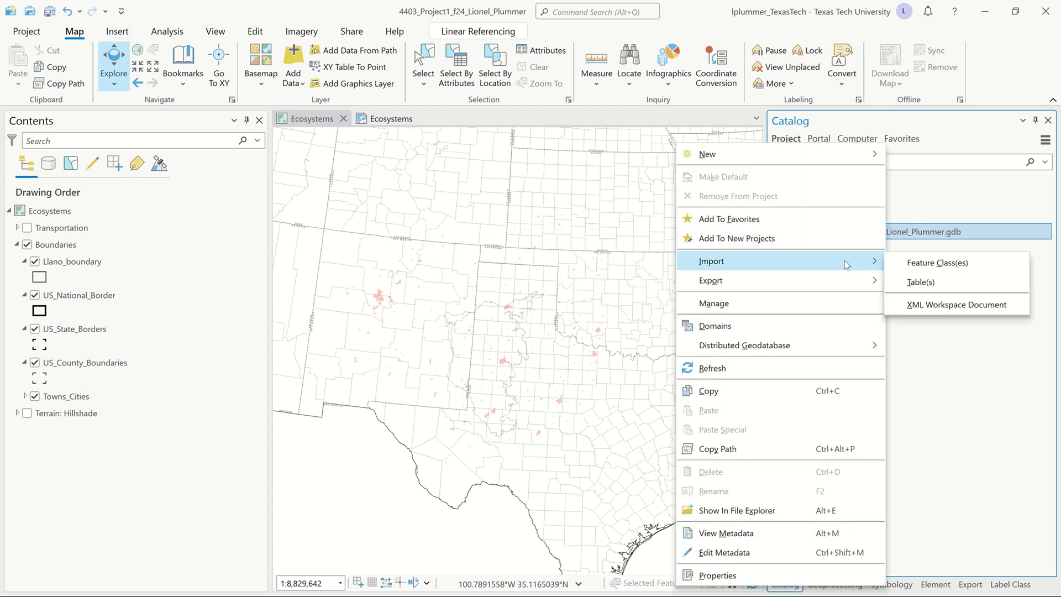
left_click(931, 267)
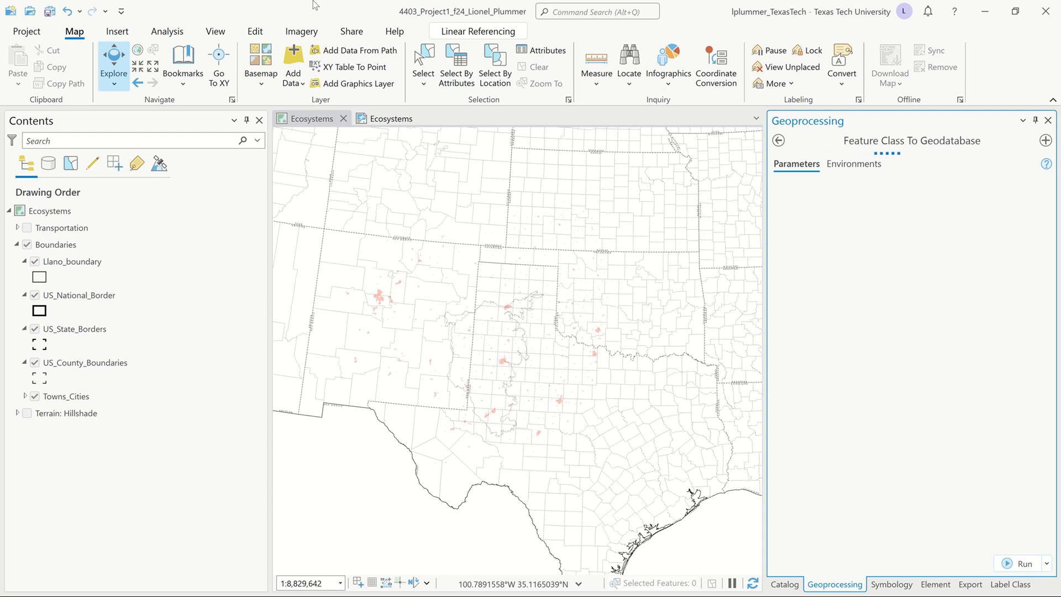
mouse_move(420, 39)
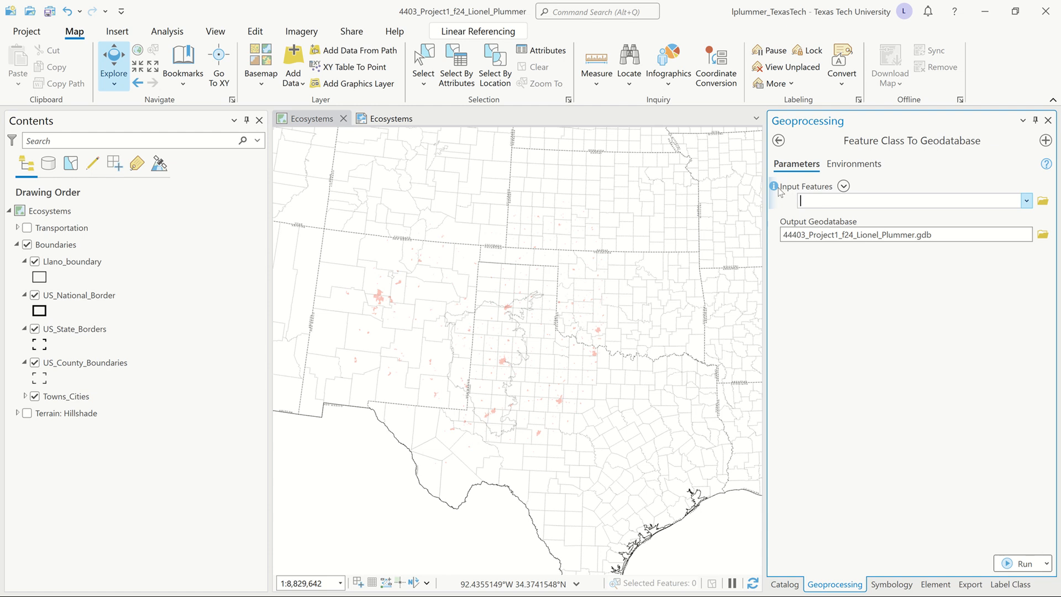
mouse_move(794, 192)
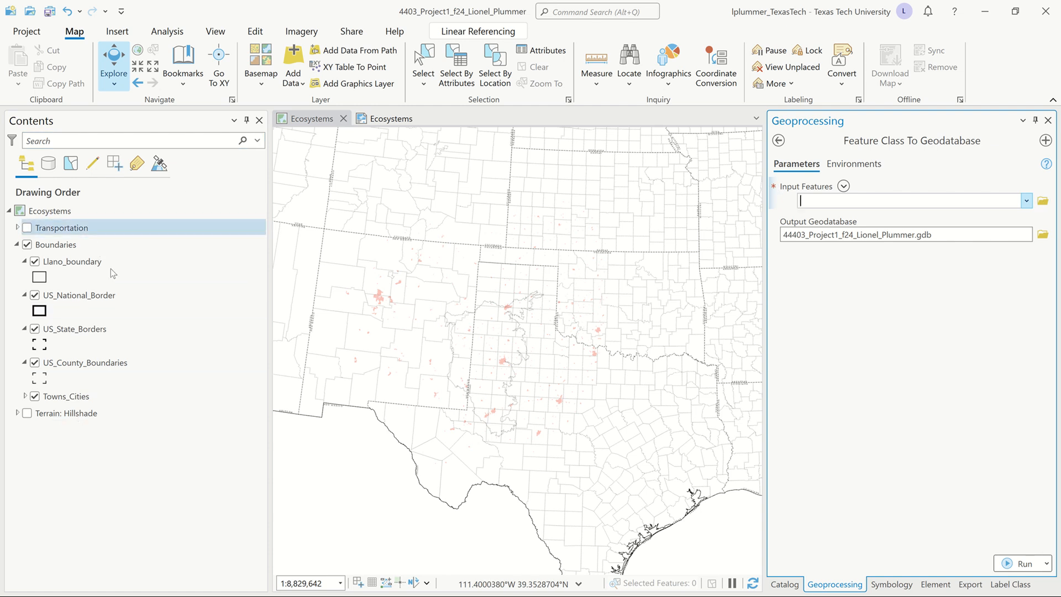
Import us_eco_l3.shp from the us_eco_l3 folder in Downloads into the project geodatabase and check the run details
left_click(1043, 204)
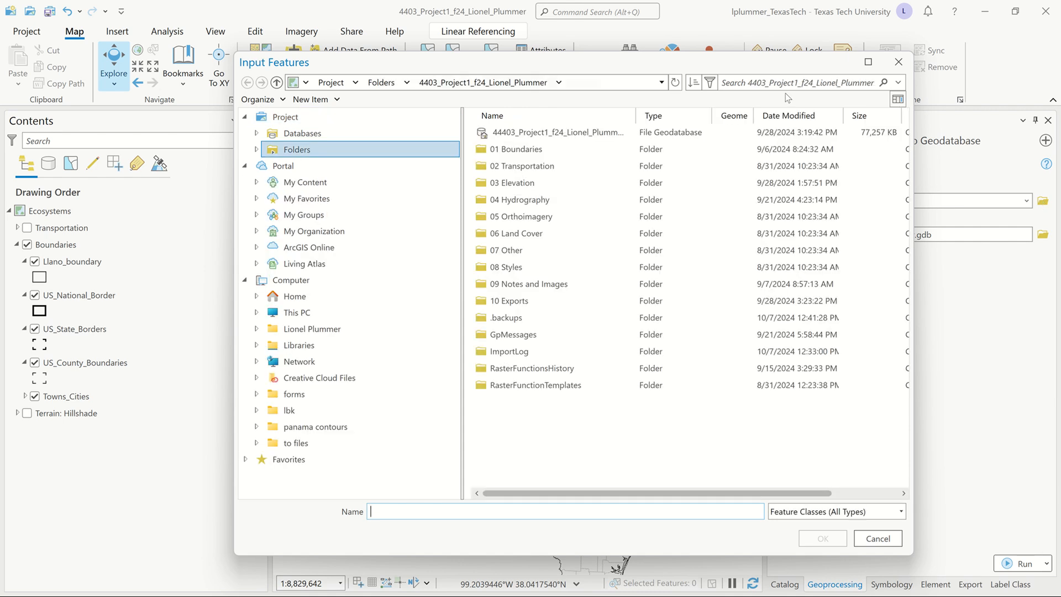
left_click(299, 298)
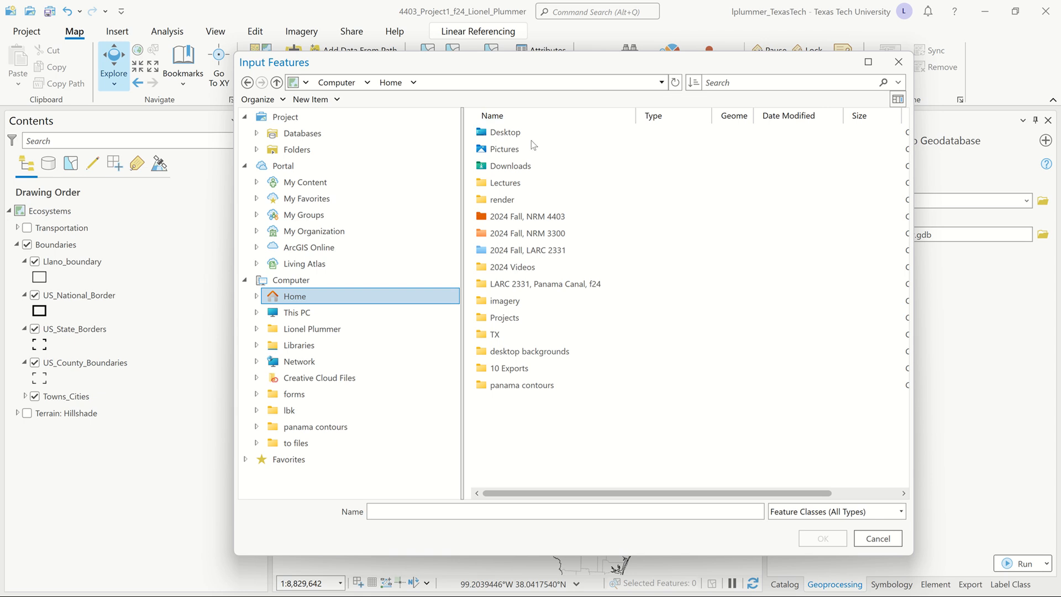
double_click(508, 167)
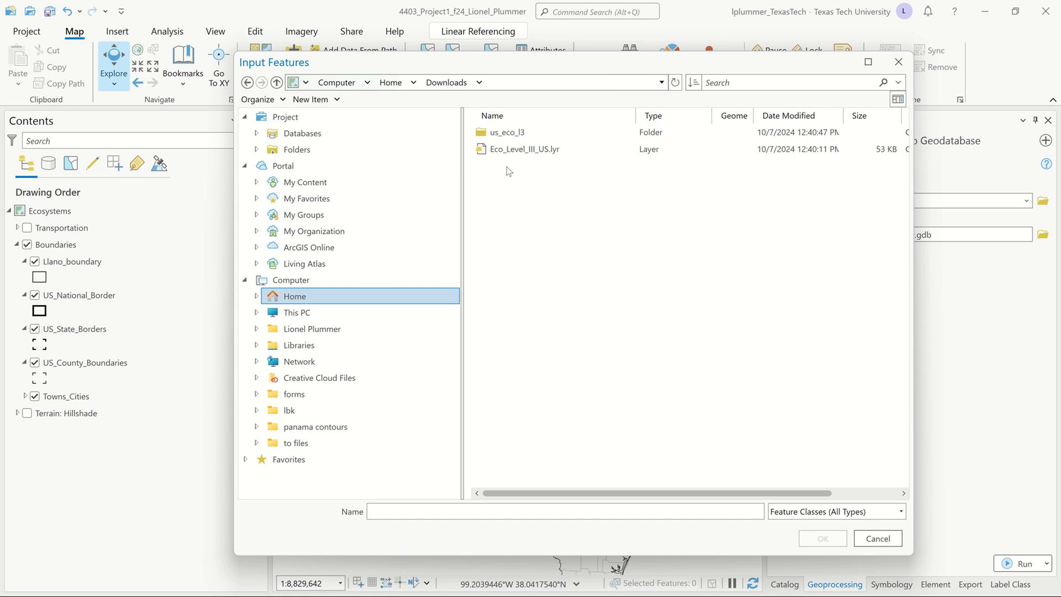
double_click(513, 133)
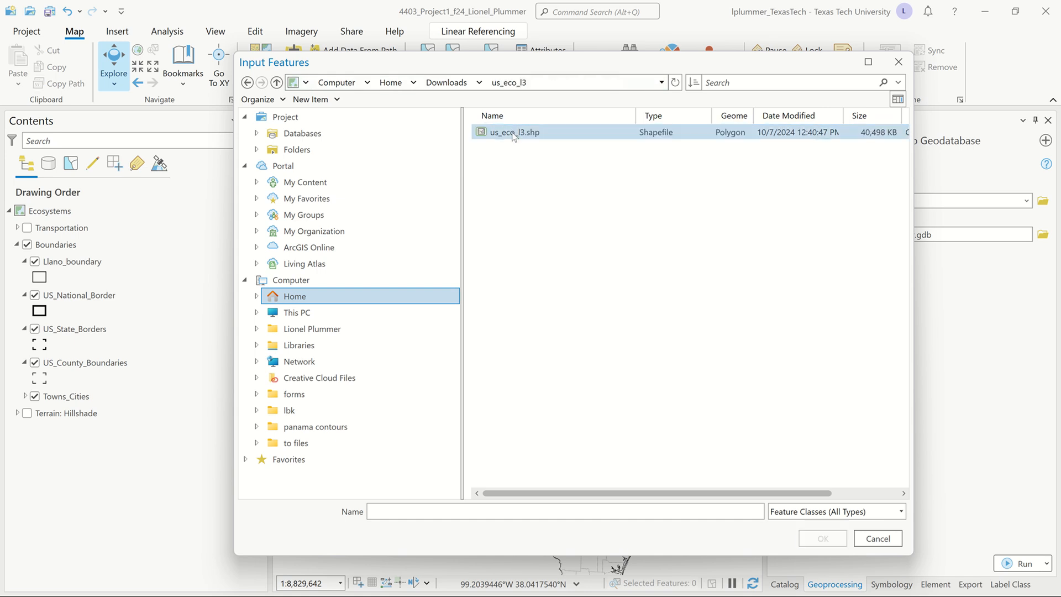
left_click(514, 133)
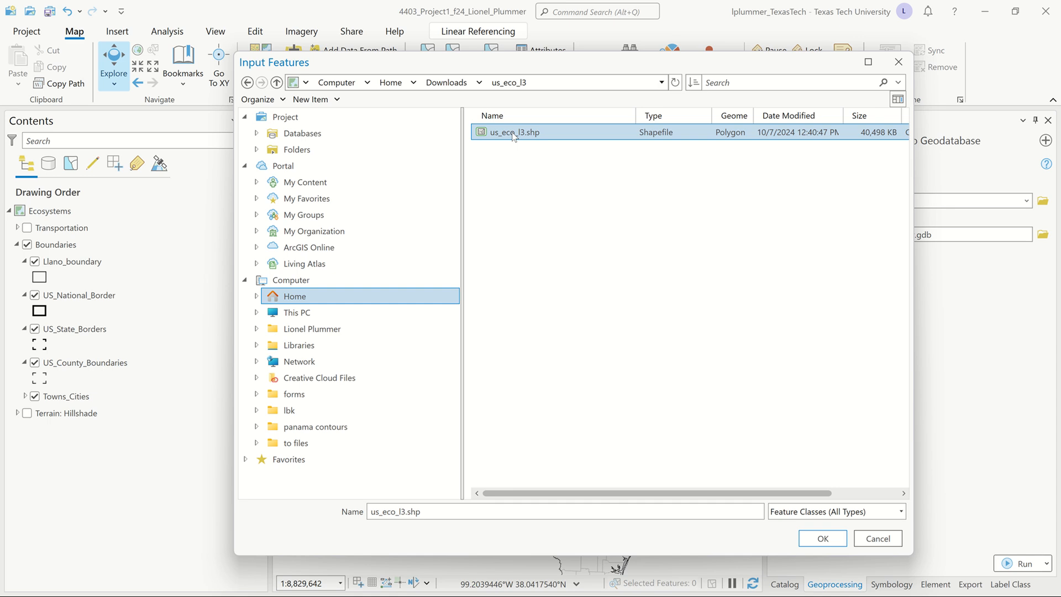
left_click(833, 541)
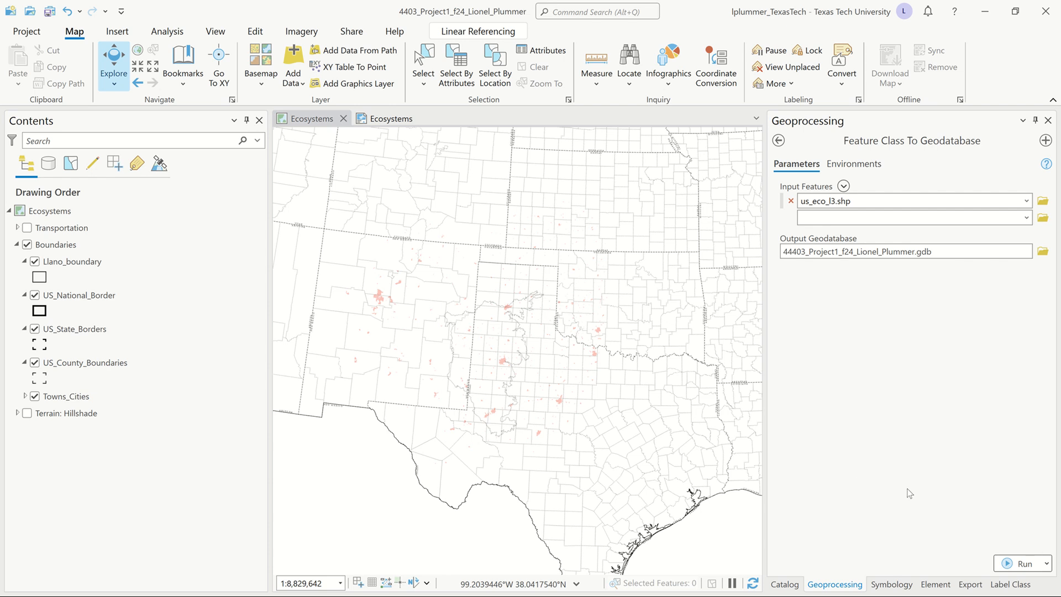
left_click(1012, 564)
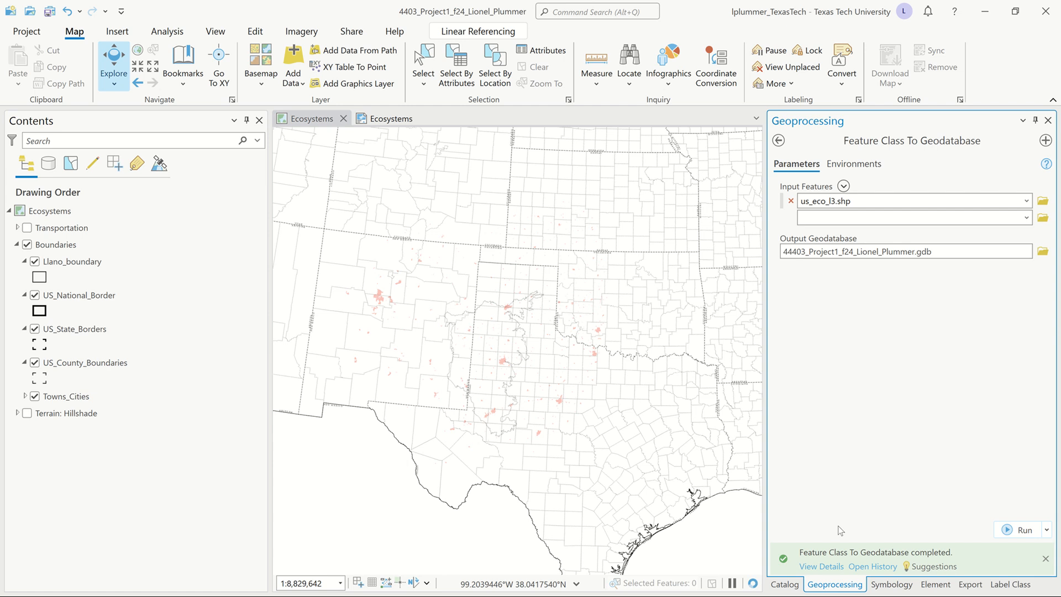
mouse_move(823, 567)
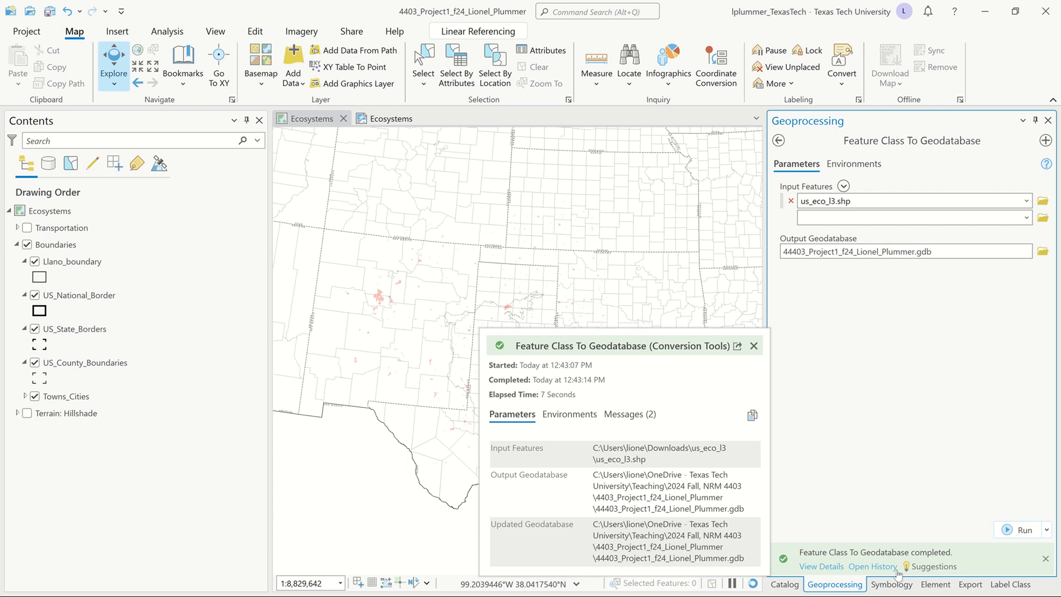
left_click(883, 474)
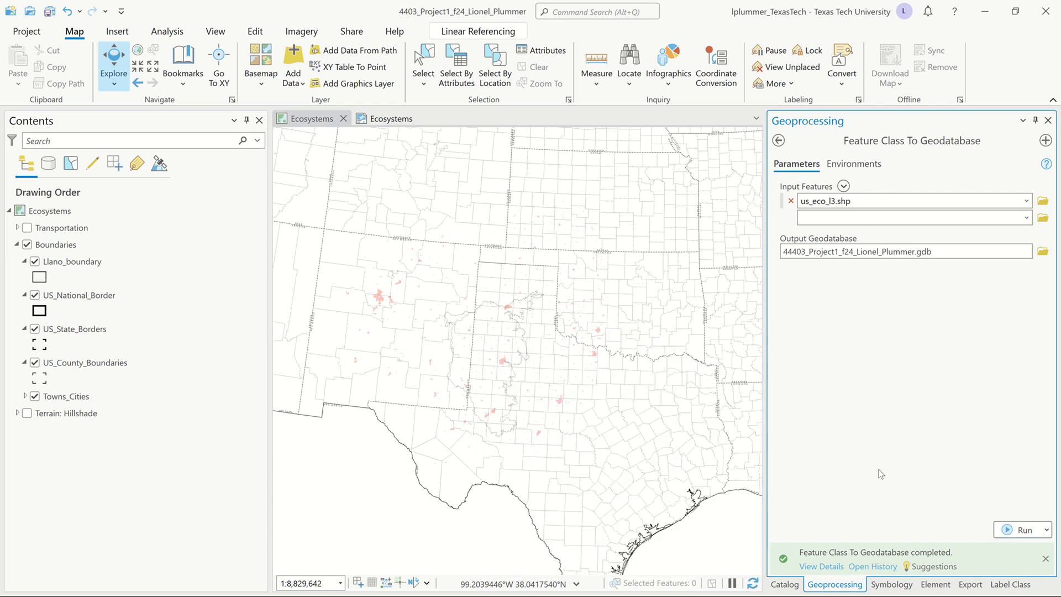
Switch to File Explorer and delete the us_eco_l3 folder from Downloads
key("alt+Tab")
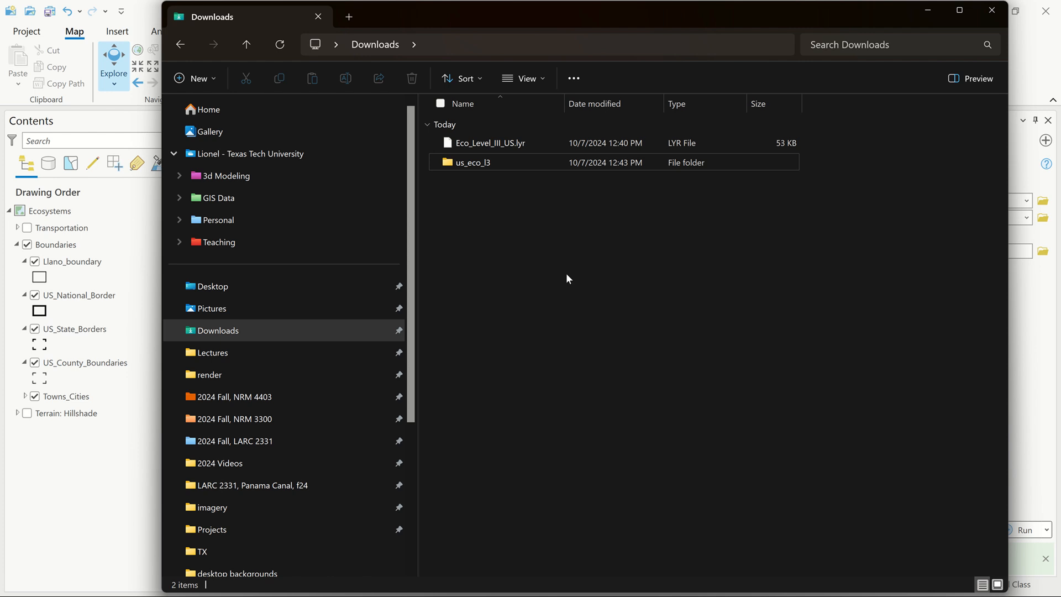
left_click(612, 164)
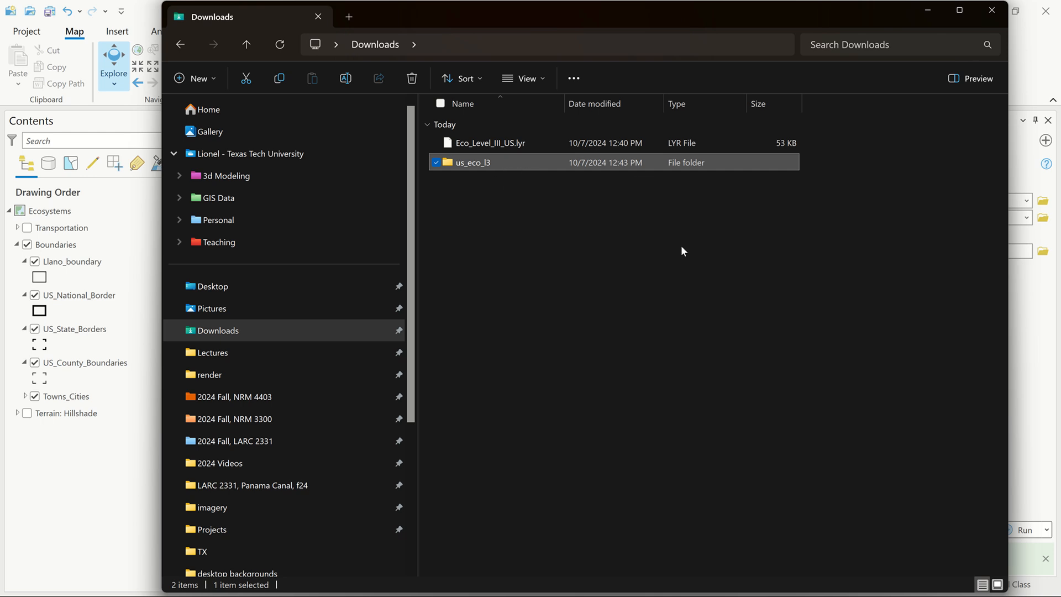
key("Delete")
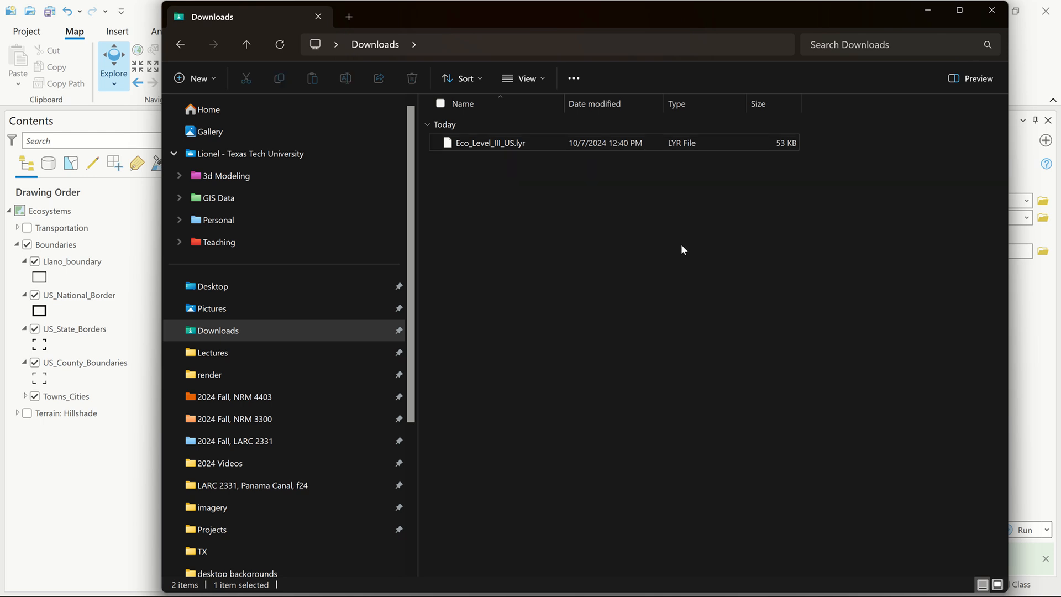
Move Eco_Level_III_US.lyr from Downloads to the project's 08 Styles folder, and close File Explorer
left_click(545, 142)
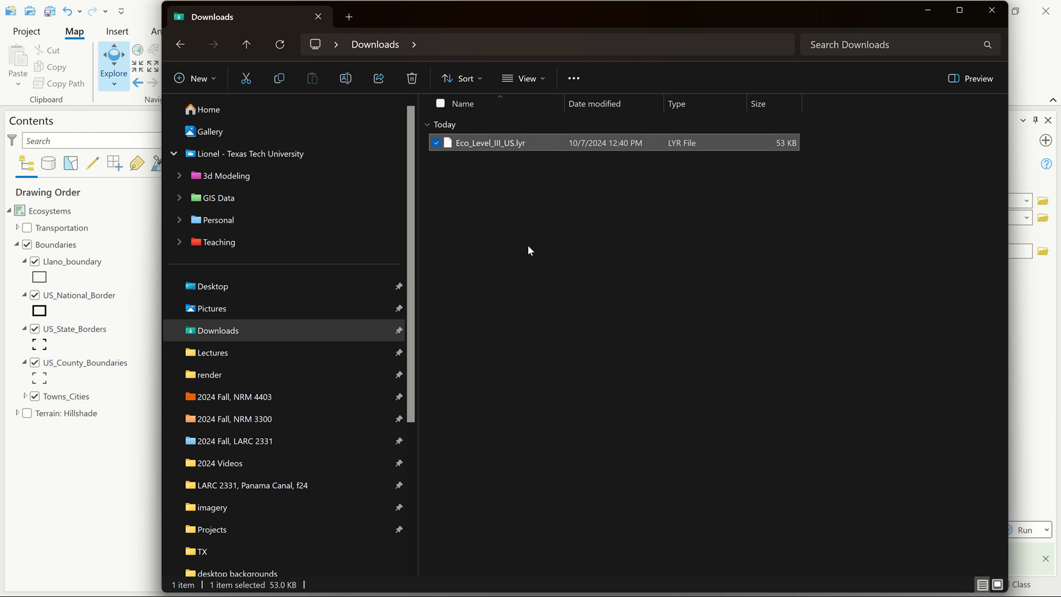
key("ctrl+x")
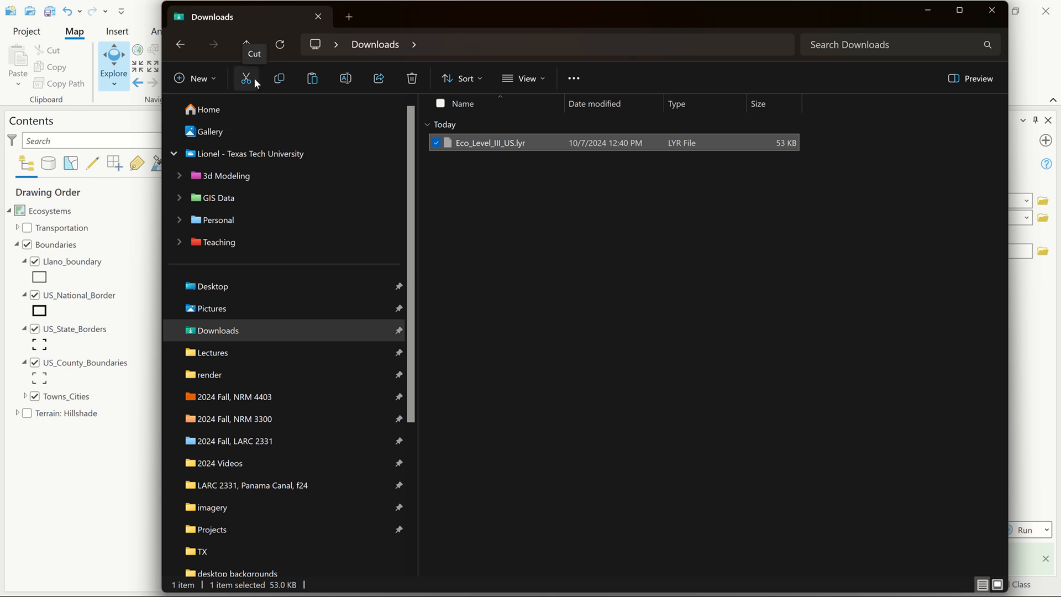
left_click(257, 400)
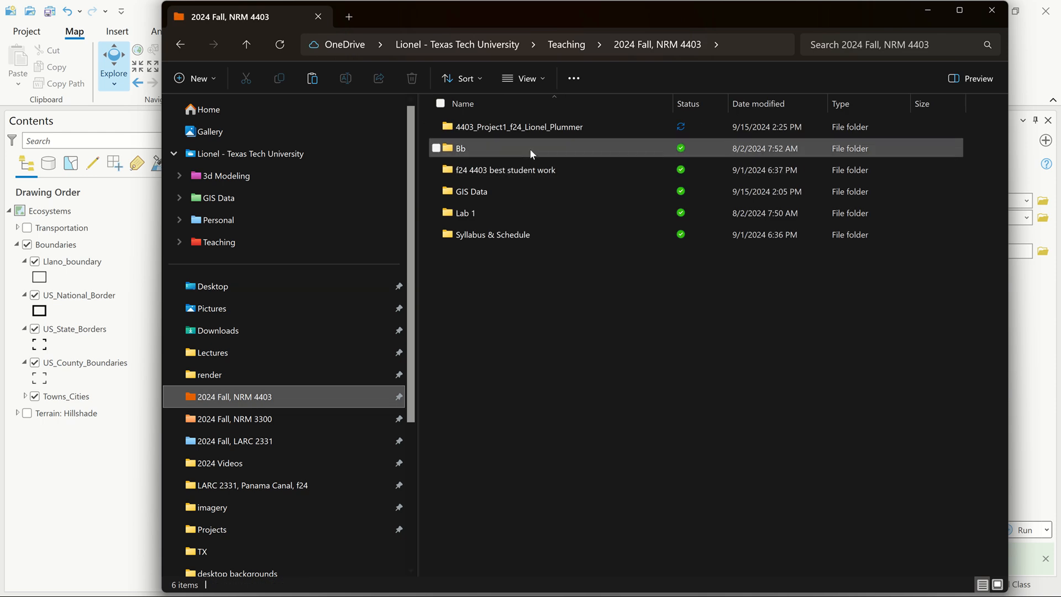
double_click(565, 127)
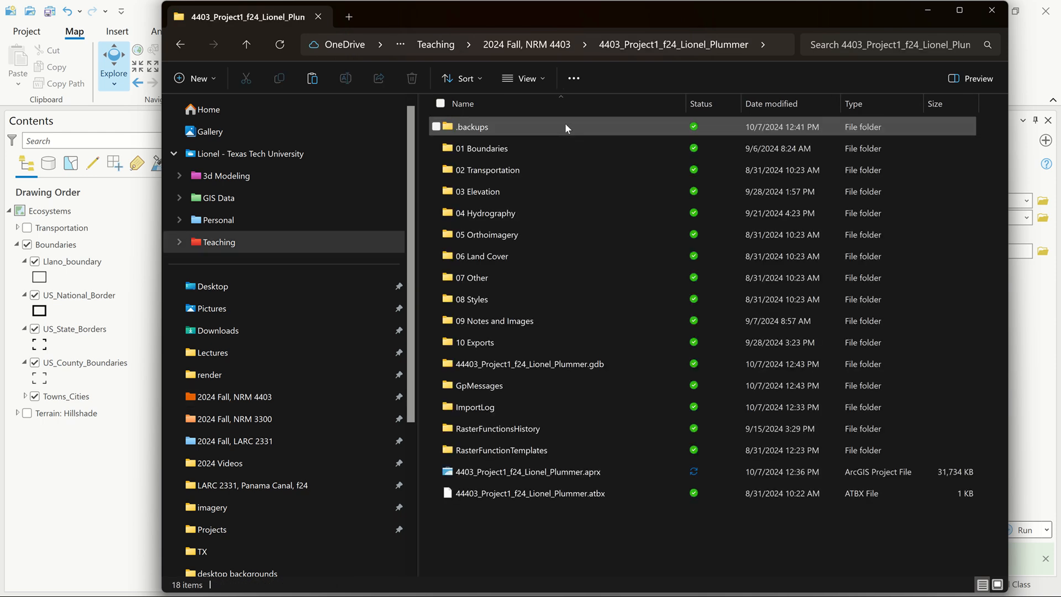
double_click(514, 299)
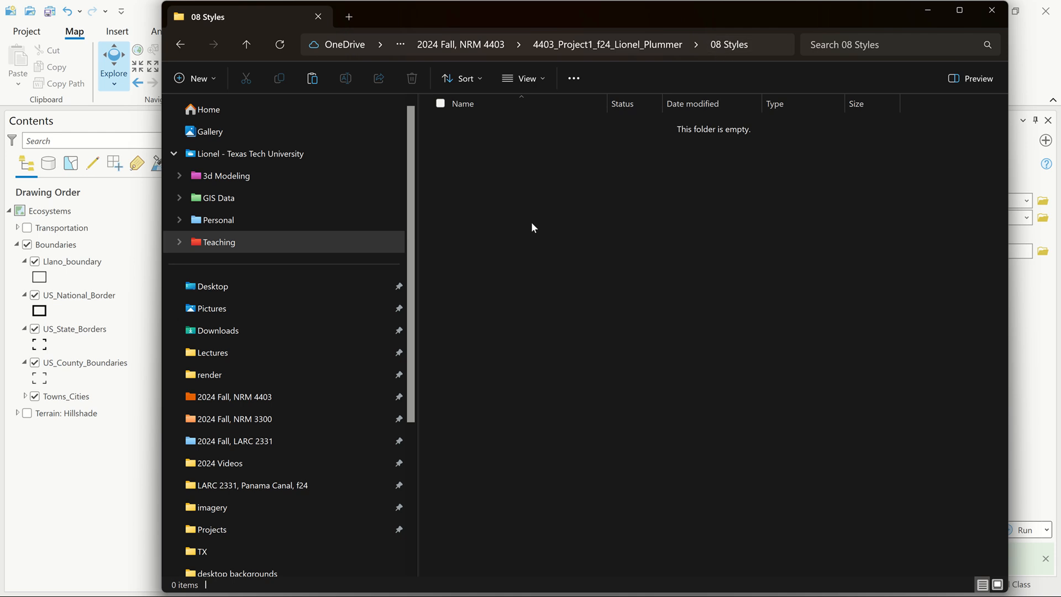
key("ctrl+v")
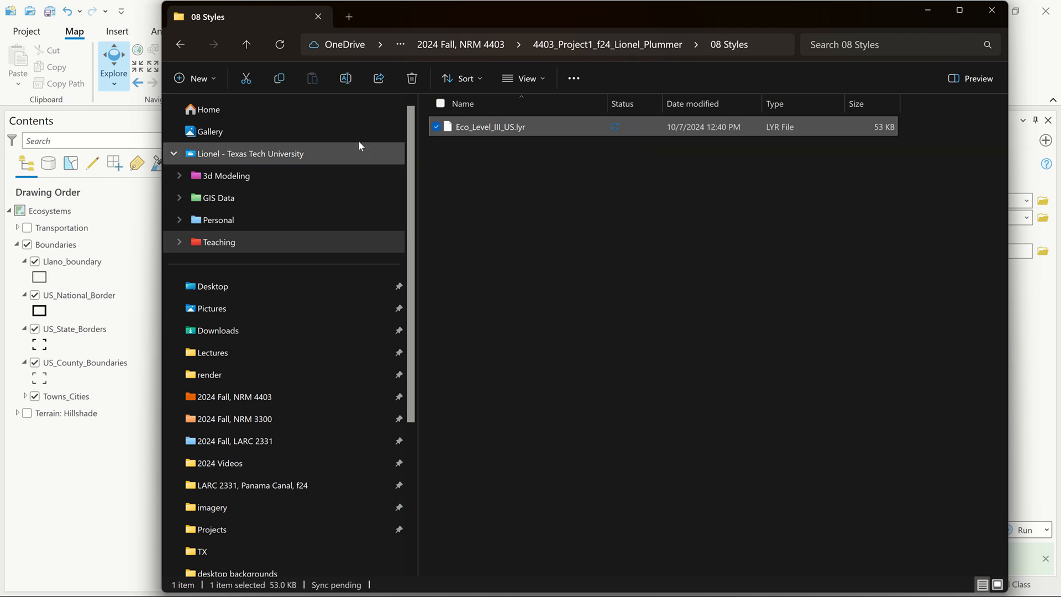
left_click(512, 221)
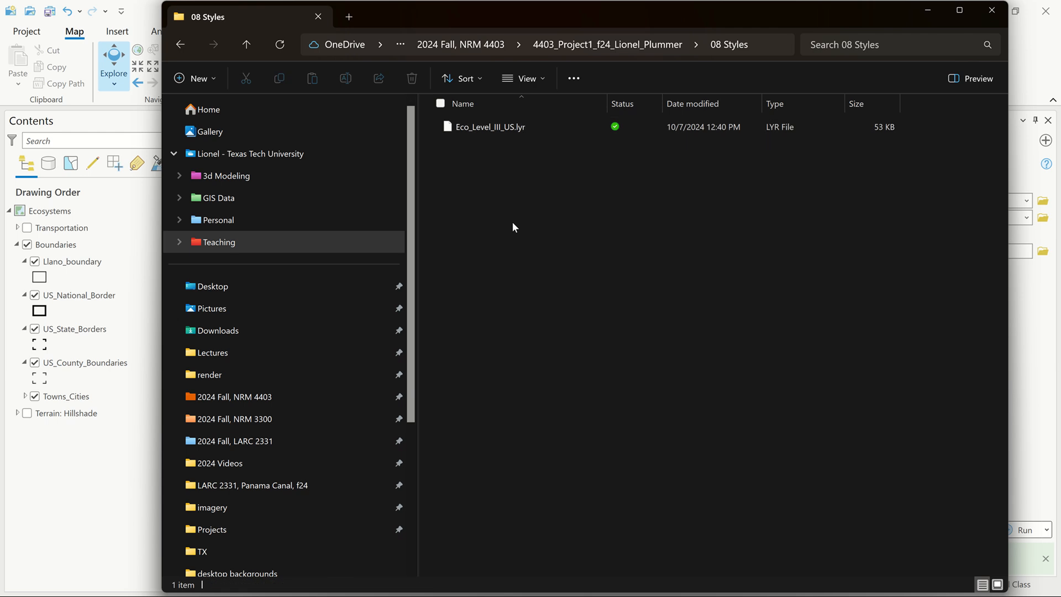
left_click(991, 13)
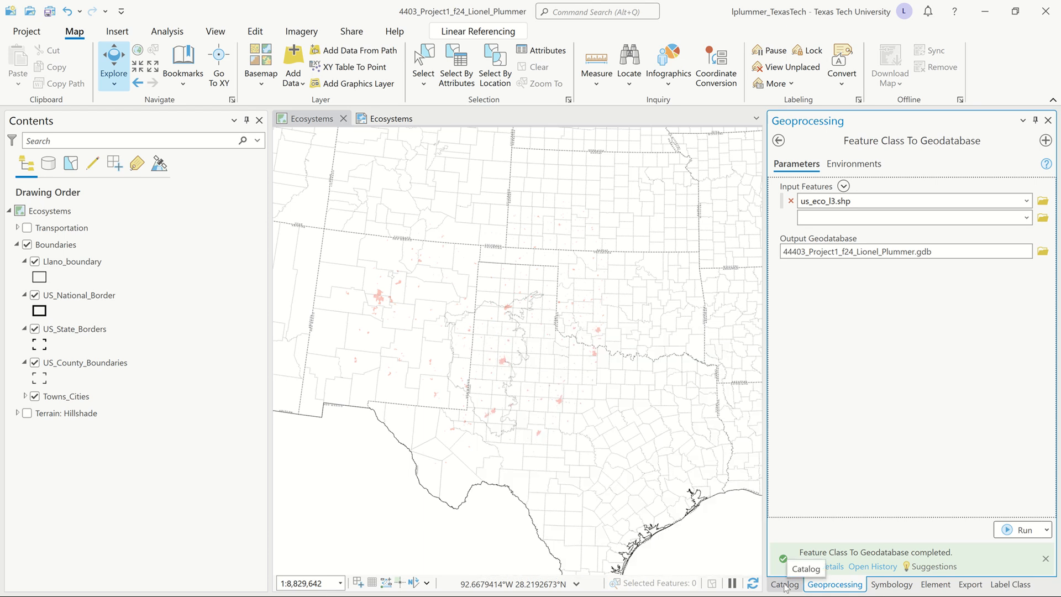
Add us_eco_l3 from the project geodatabase to the Ecosystems map between the collapsed Boundaries group and Terrain: Hillshade
left_click(1048, 120)
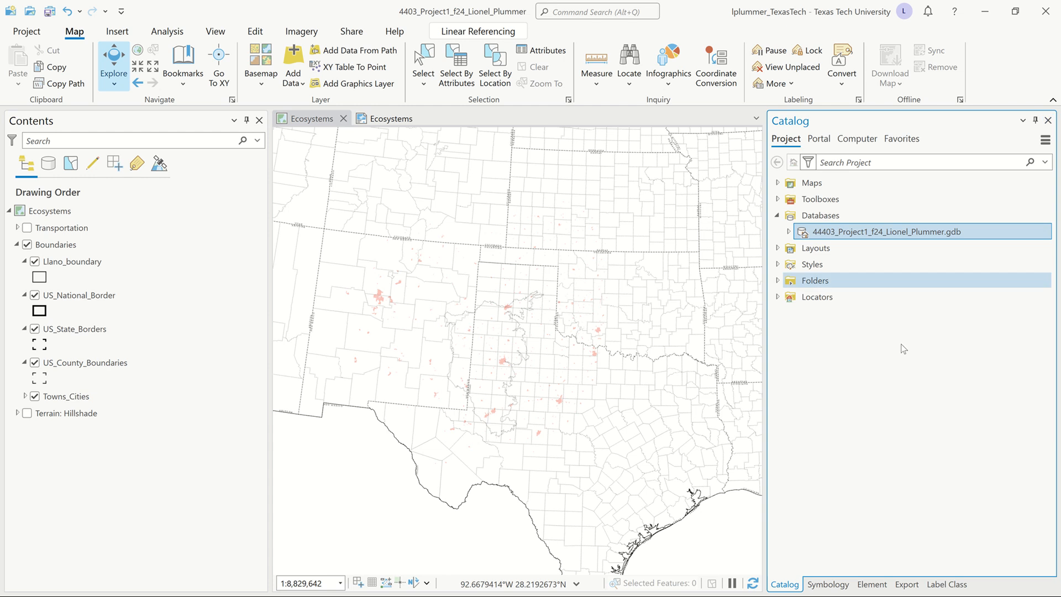
left_click(789, 231)
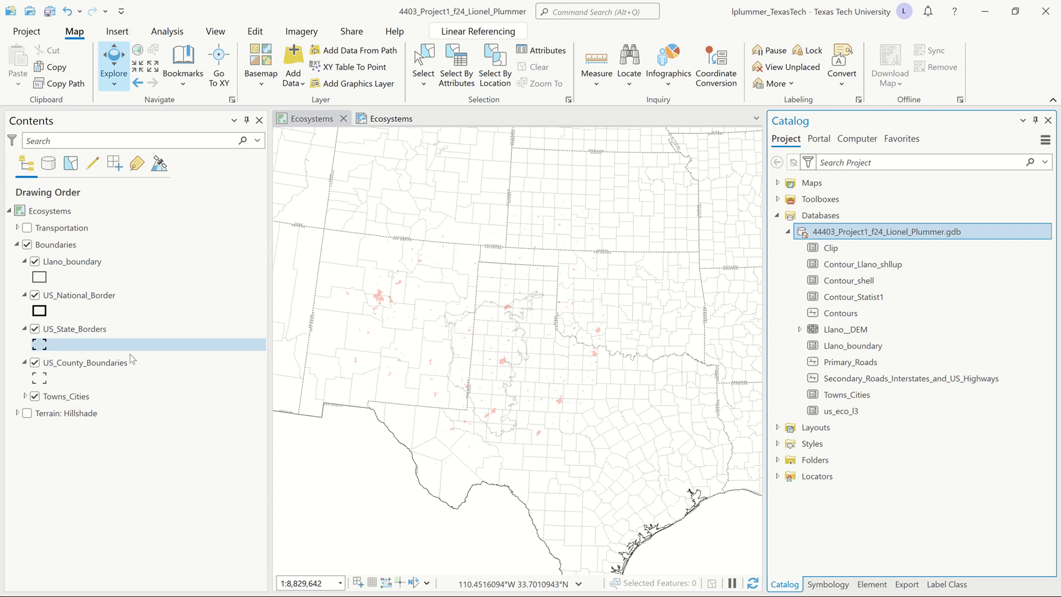
left_click(17, 245)
left_click(45, 256)
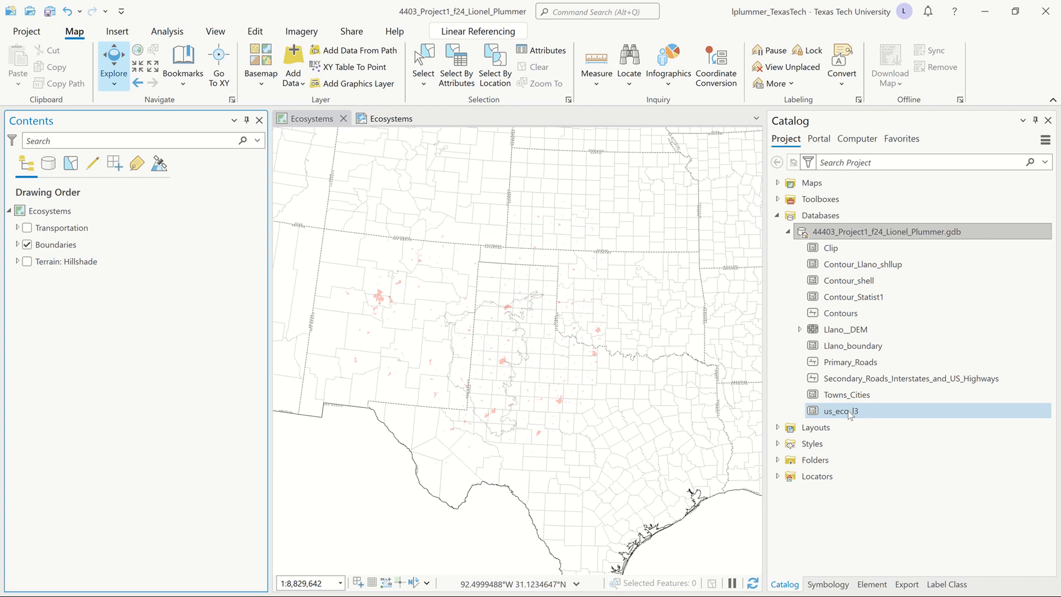
mouse_move(842, 412)
mouse_move(842, 412)
left_mouse_down()
mouse_move(467, 402)
mouse_move(289, 374)
mouse_move(251, 360)
mouse_move(147, 251)
mouse_move(133, 260)
left_mouse_up()
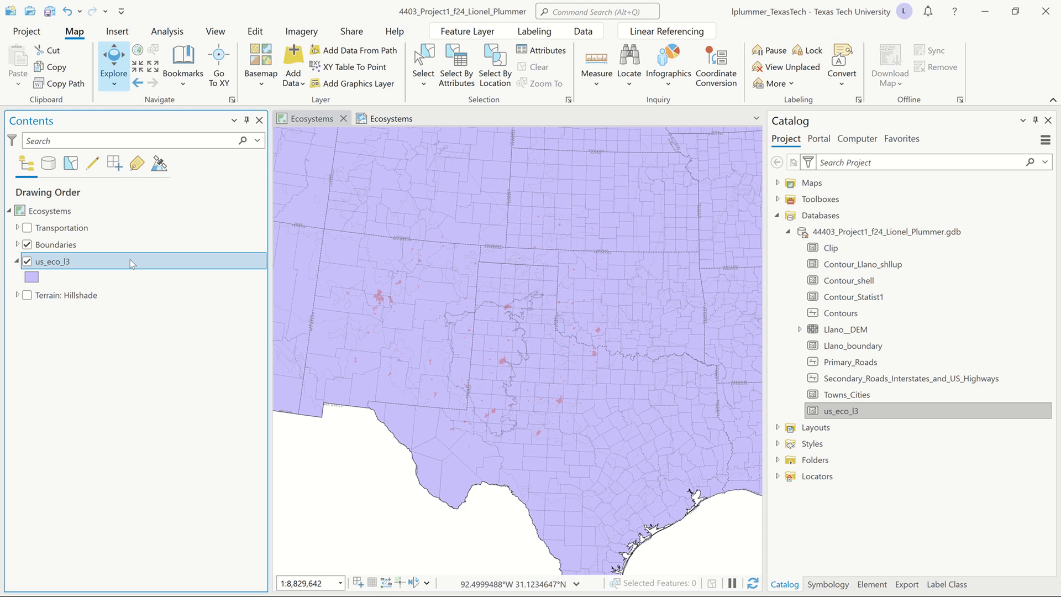
Examine the Llano Estacado boundary and its surroundings with us_eco_l3 hidden, and turn the layer back on to view the ecoregion coverage
left_click(27, 264)
scroll(474, 359, "down", 3)
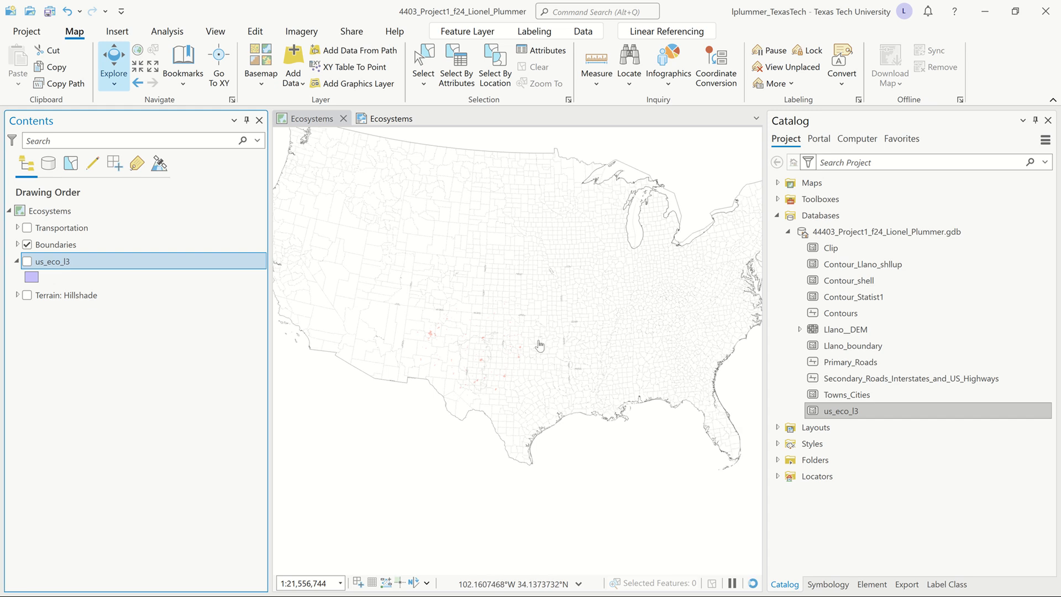
left_click_drag(526, 397, 504, 439)
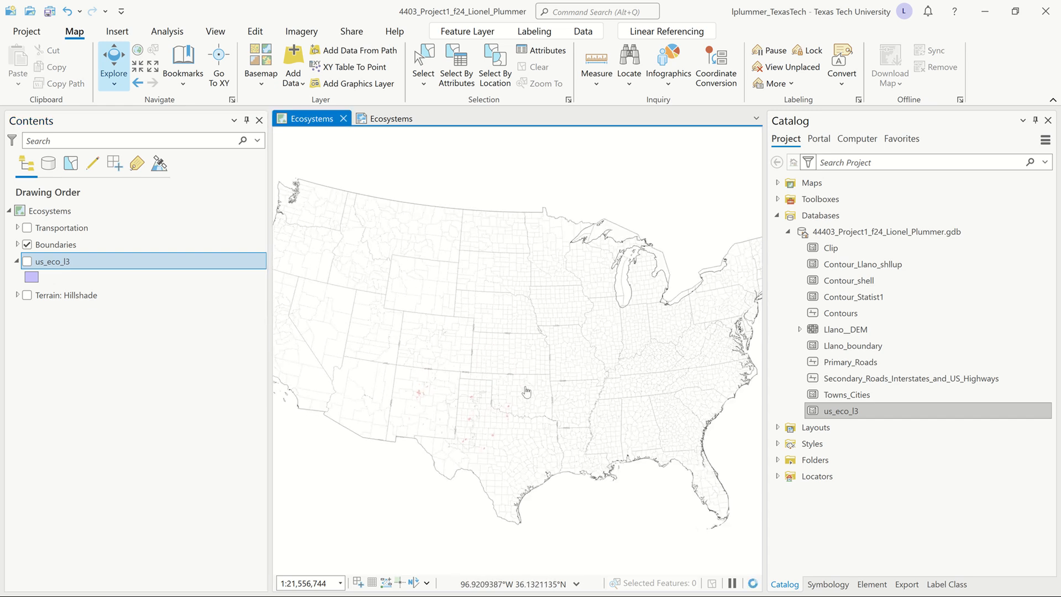
scroll(504, 442, "up", 3)
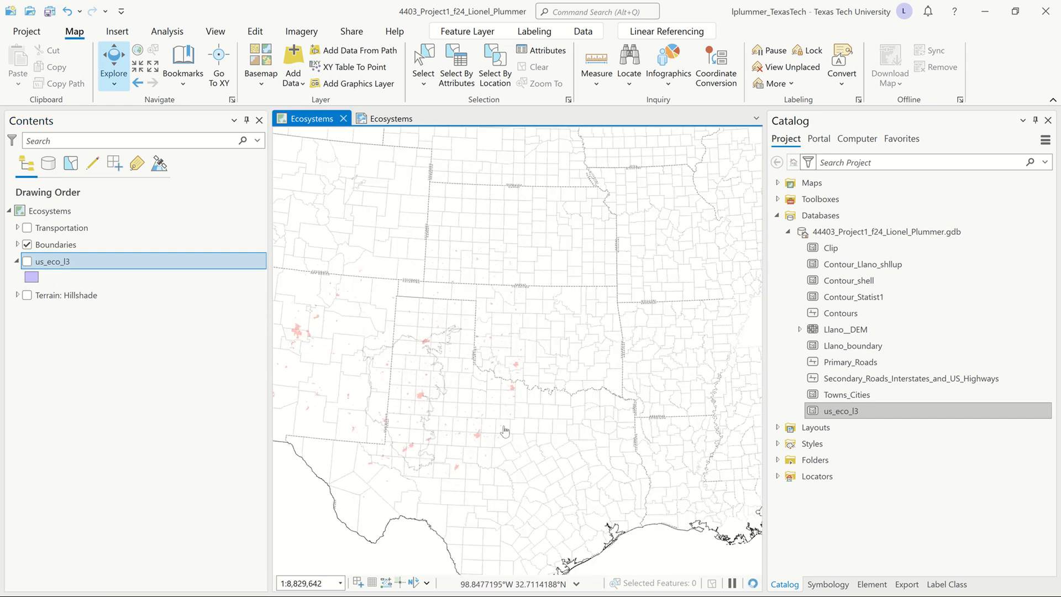
left_click_drag(508, 427, 533, 400)
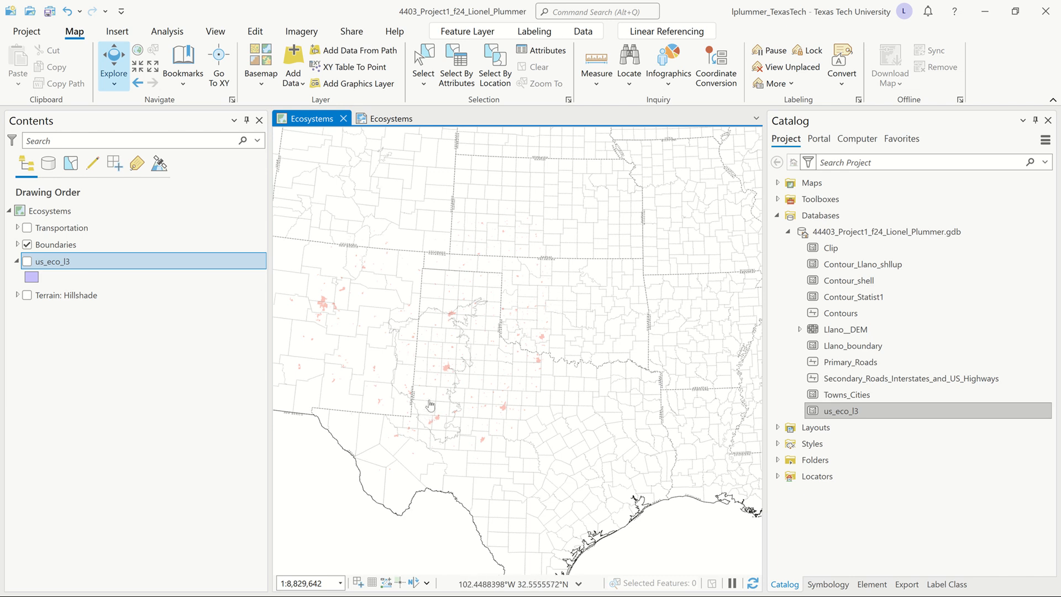
scroll(433, 397, "up", 2)
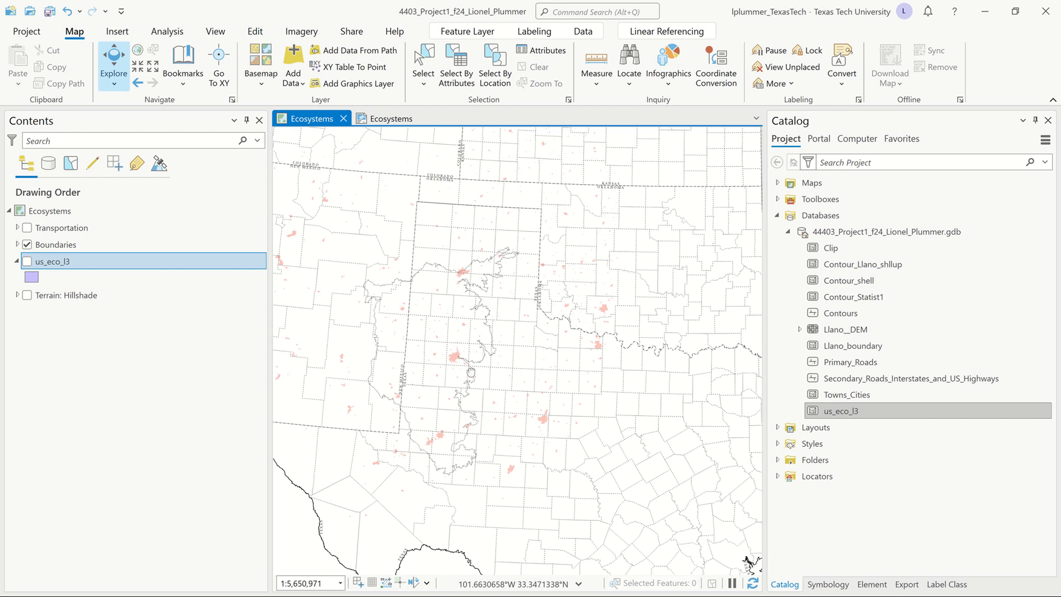
scroll(481, 370, "up", 1)
scroll(499, 367, "up", 1)
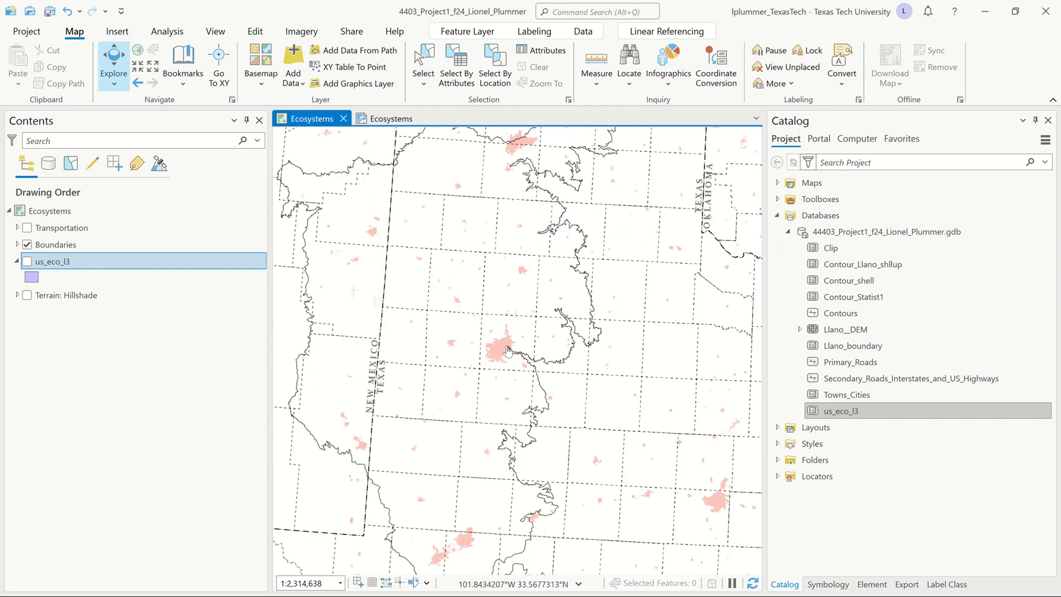
scroll(506, 362, "down", 1)
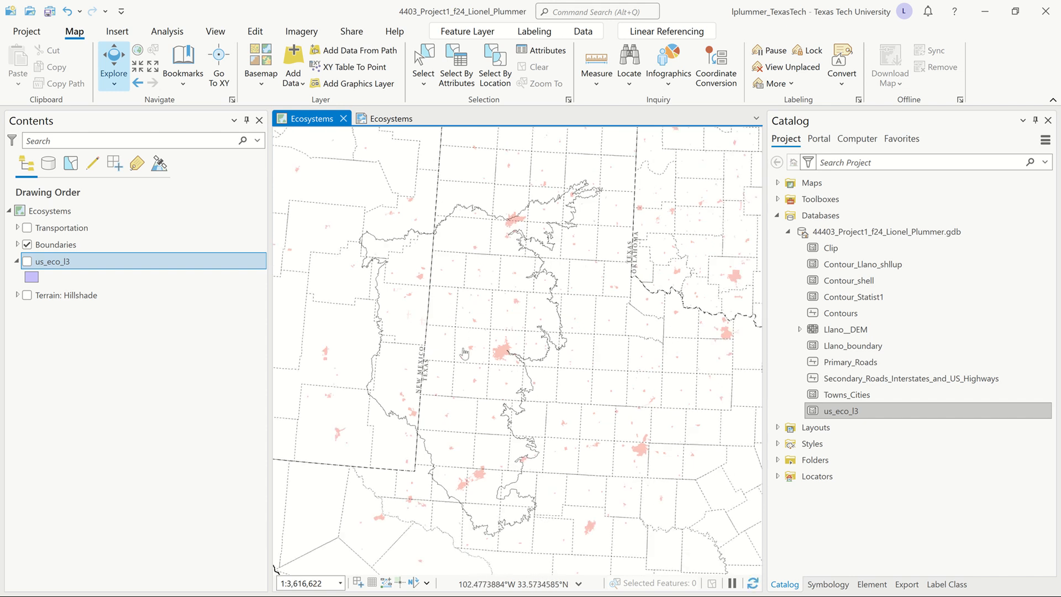
scroll(456, 308, "down", 2)
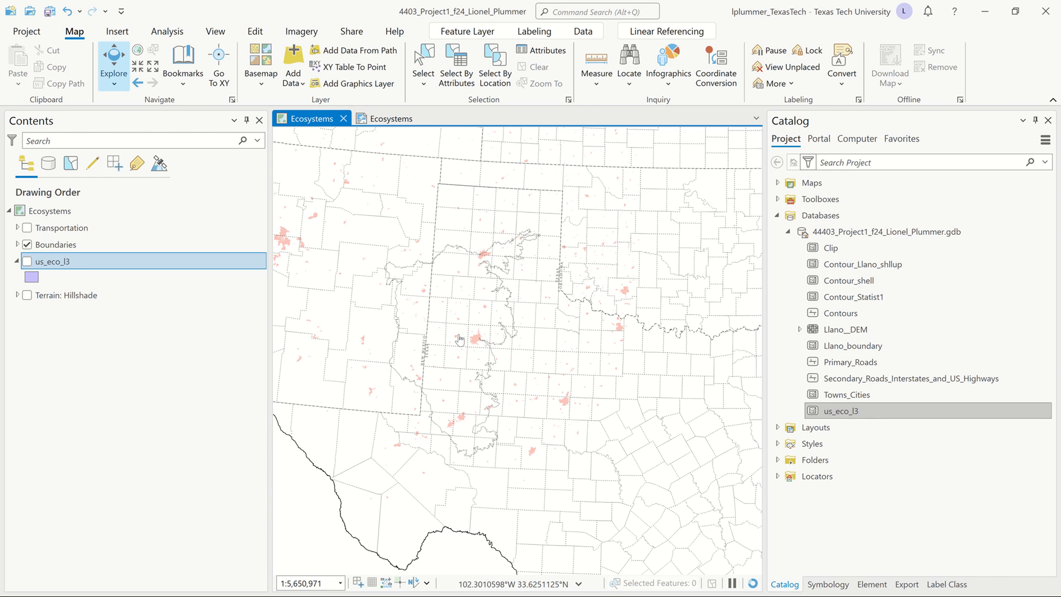
left_click_drag(484, 340, 489, 324)
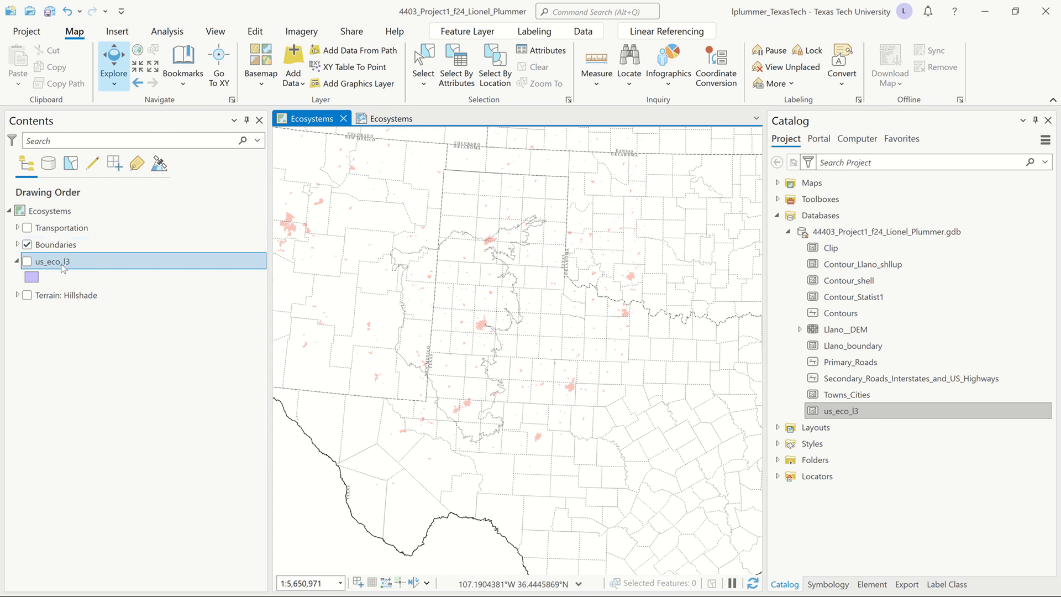
left_click(28, 263)
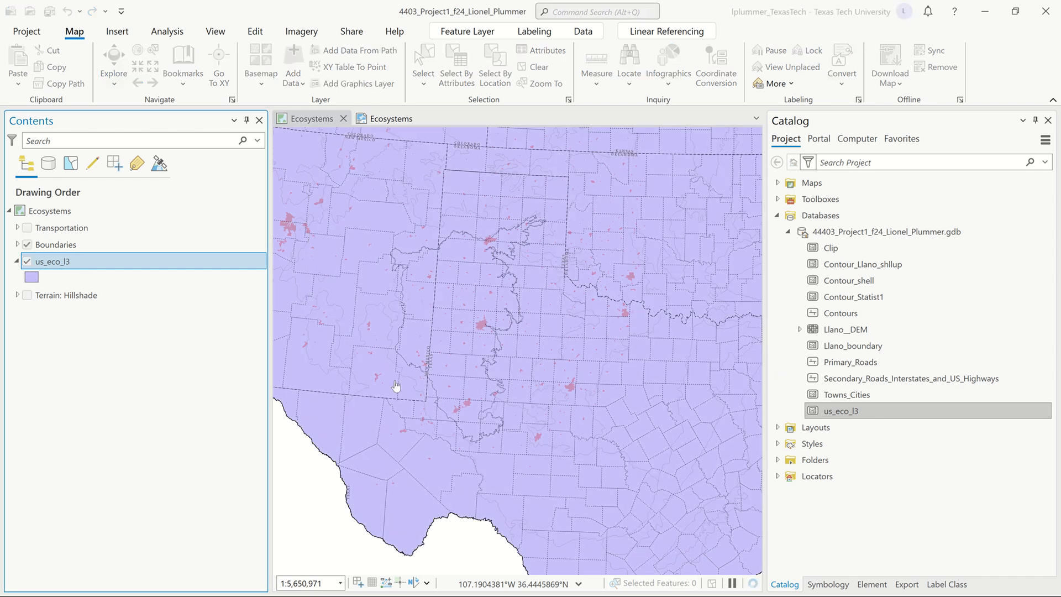
scroll(593, 387, "down", 2)
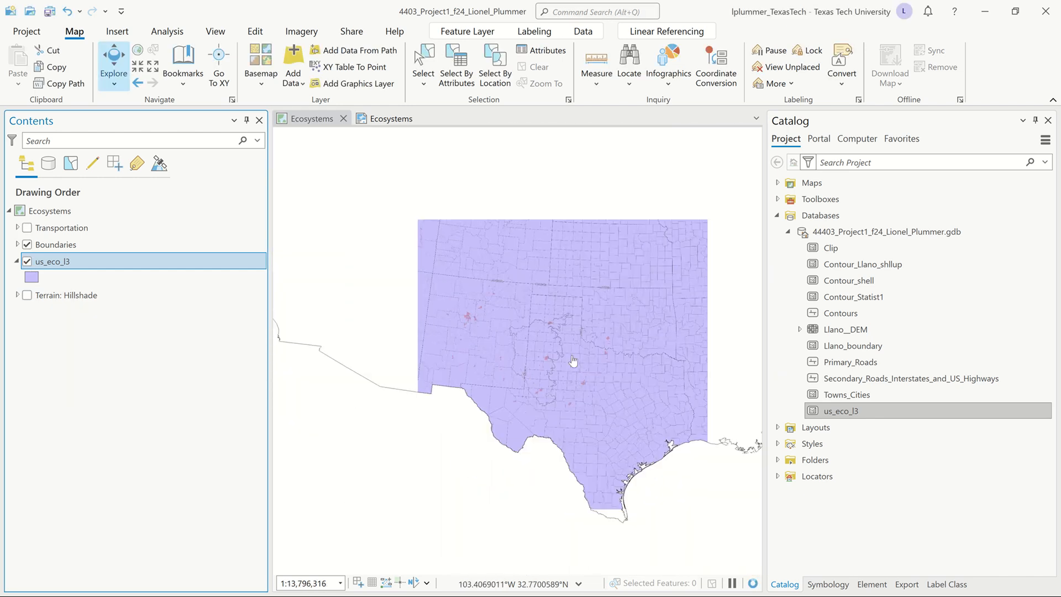
Hide the Boundaries group and examine the us_eco_l3 ecoregion outlines around the Llano Estacado
scroll(568, 372, "up", 2)
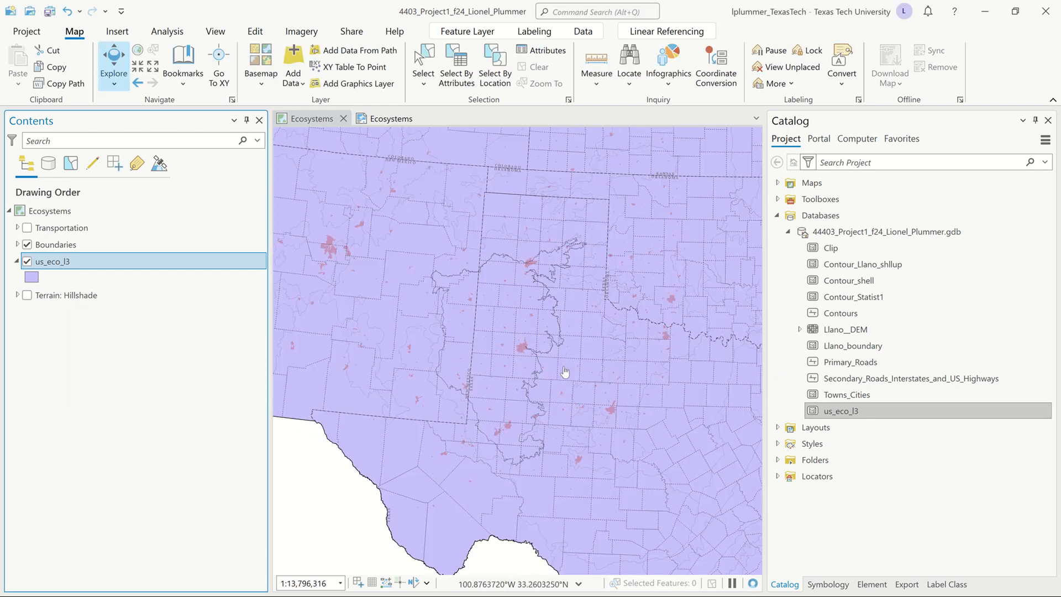
left_click(26, 244)
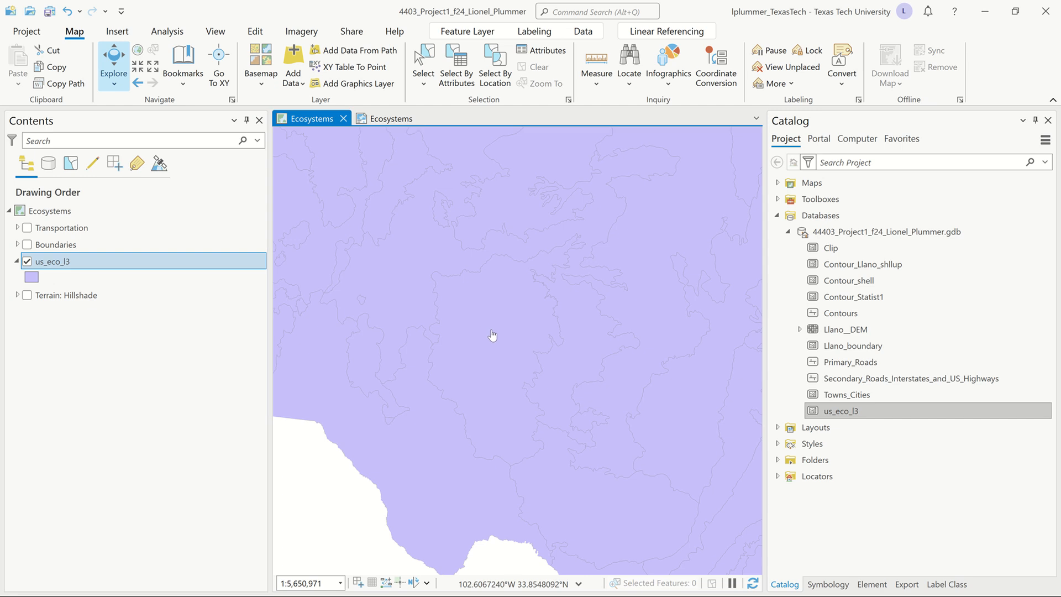
left_click_drag(492, 336, 386, 308)
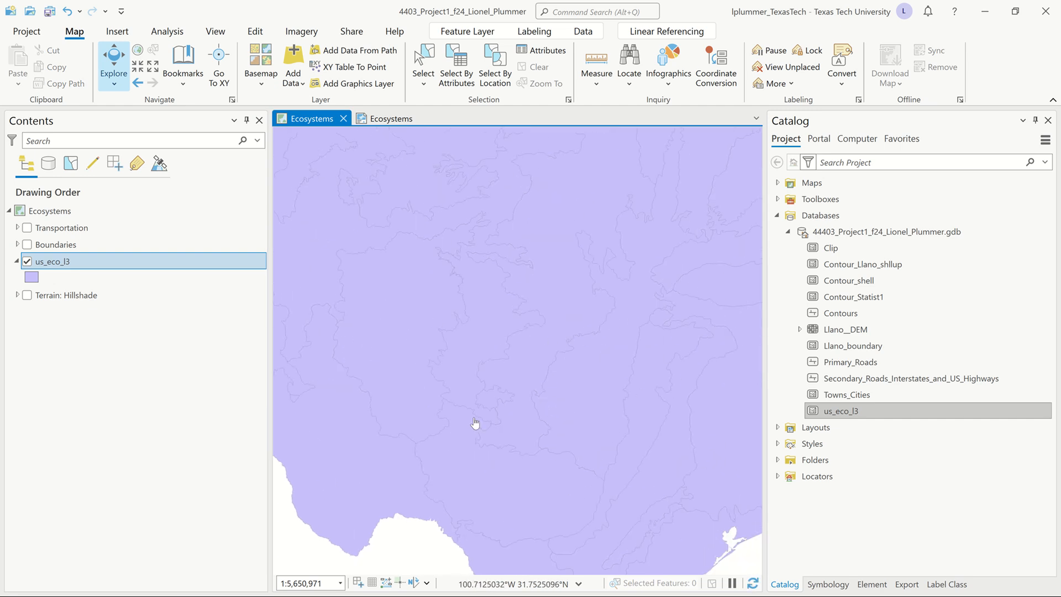
scroll(450, 404, "up", 3)
scroll(450, 404, "up", 1)
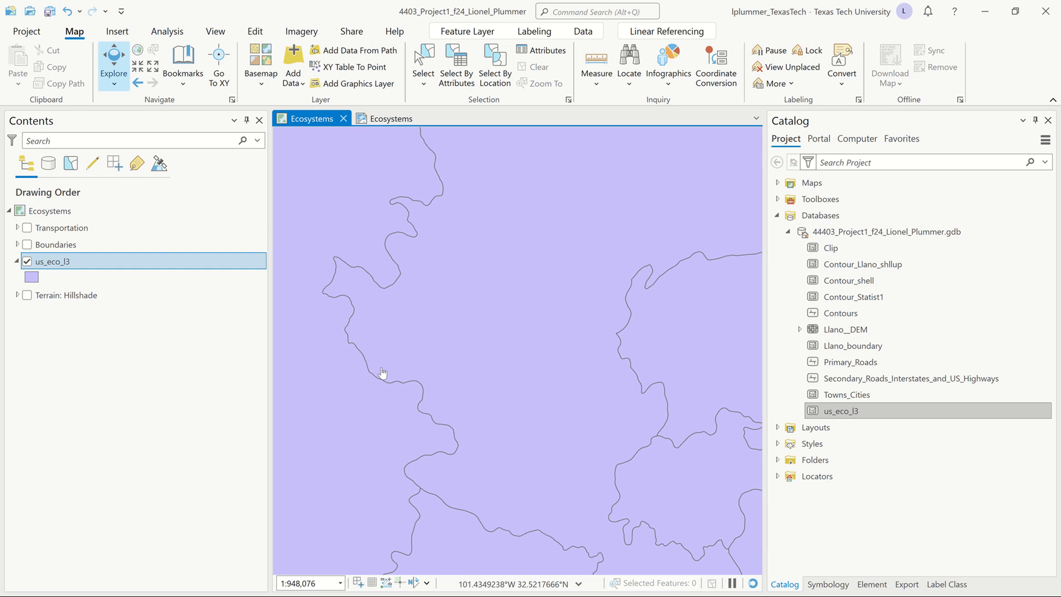
scroll(540, 483, "down", 2)
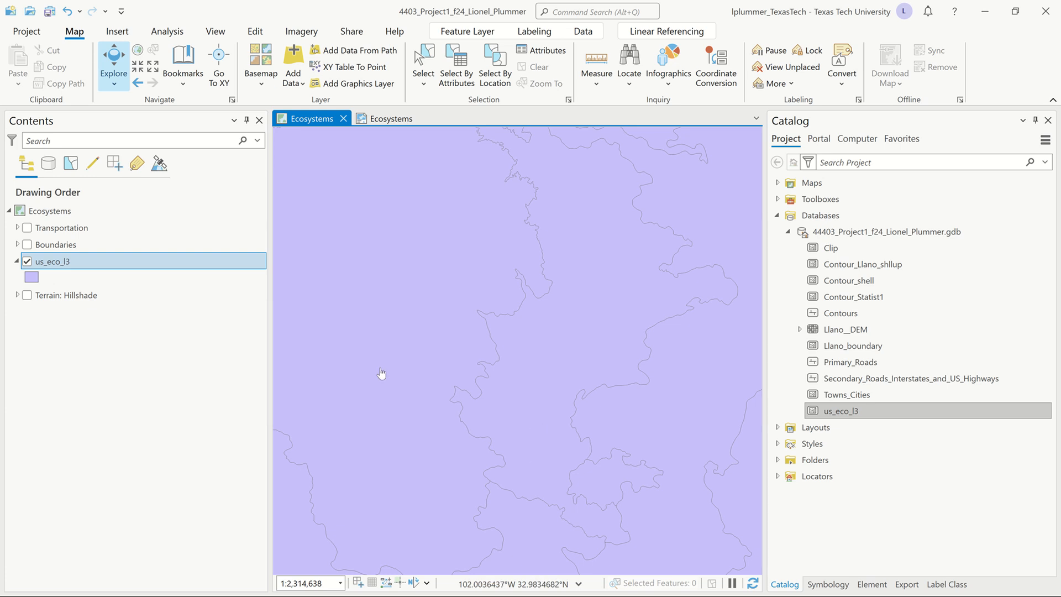
Symbolize us_eco_l3 with Unique Values on the US_L3CODE field, adding all values as classes
right_click(52, 265)
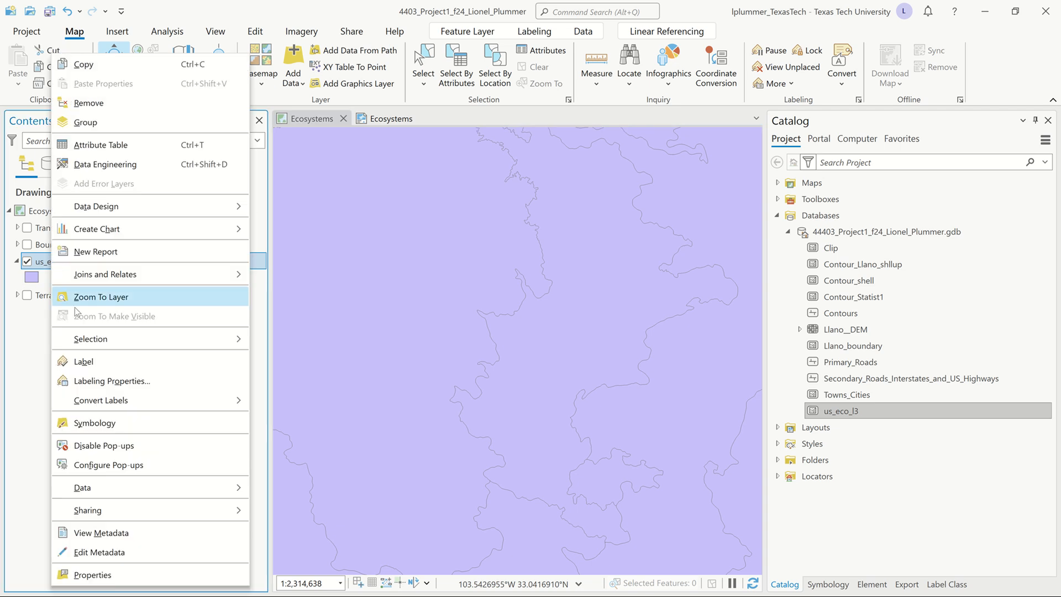
left_click(154, 419)
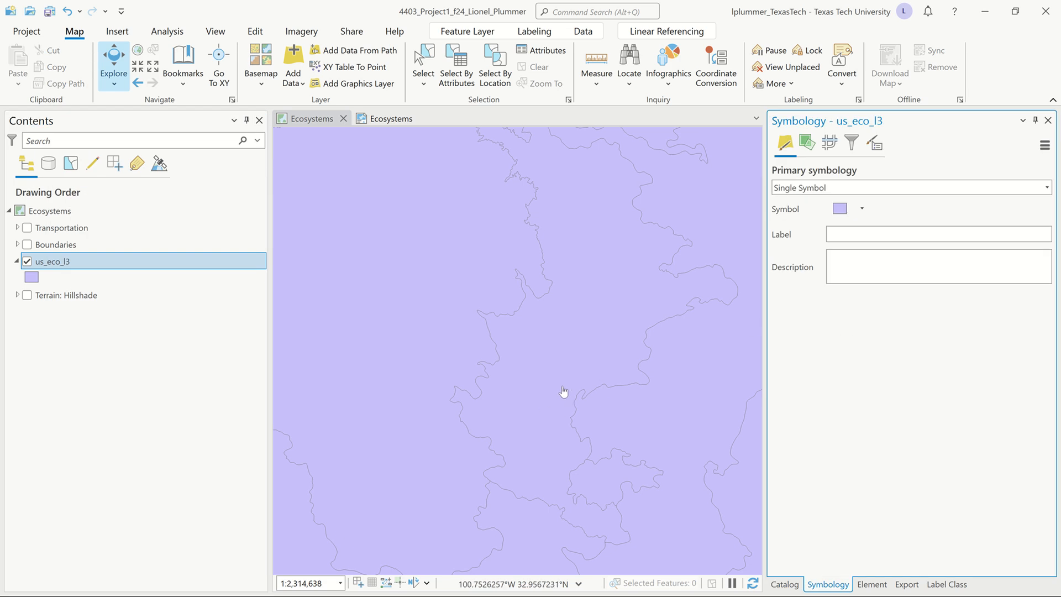
scroll(562, 390, "down", 3)
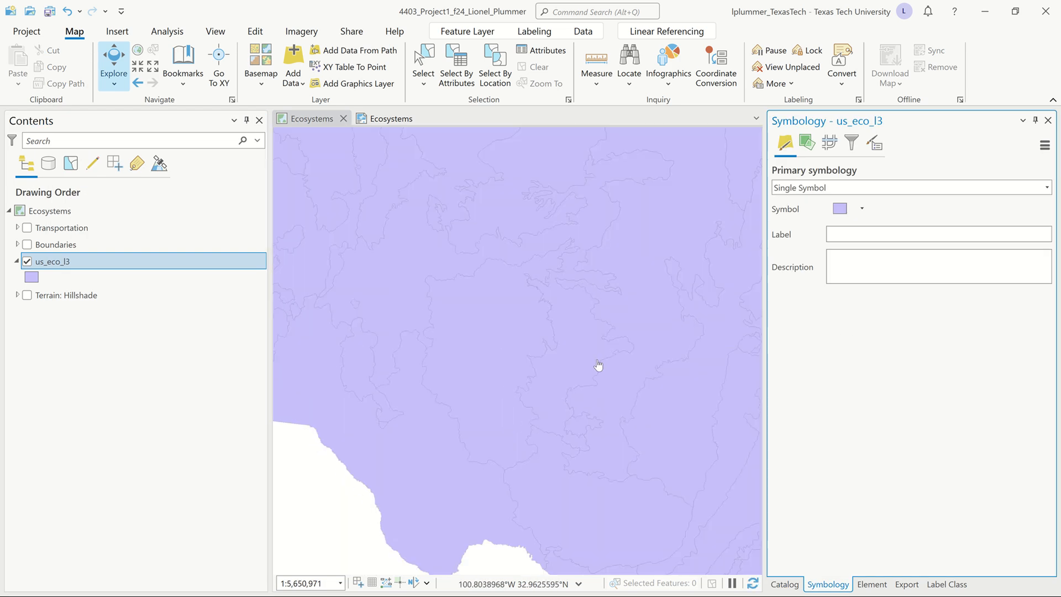
scroll(439, 394, "down", 3)
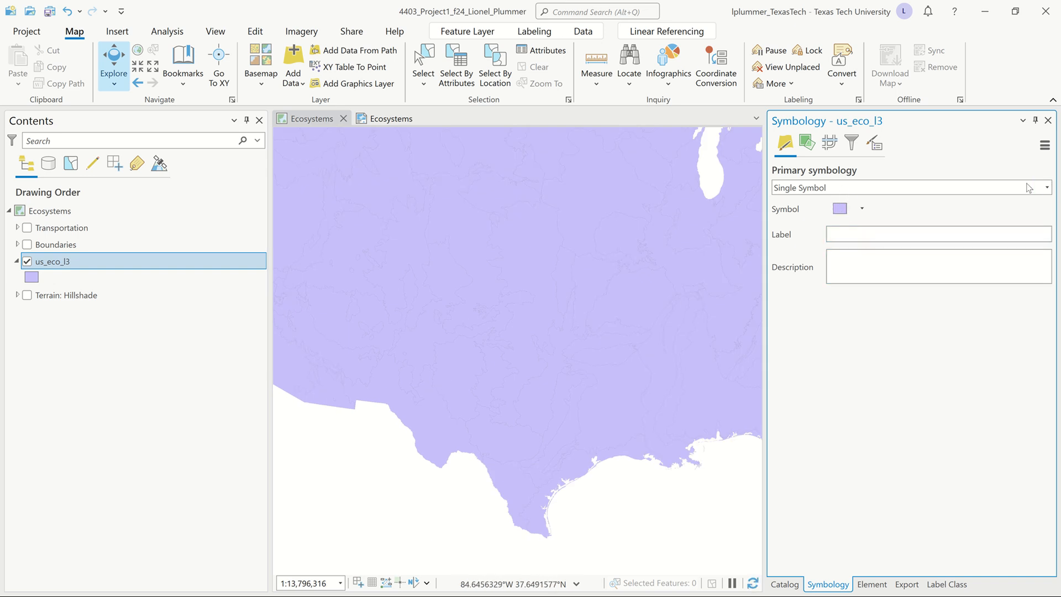
left_click(1046, 188)
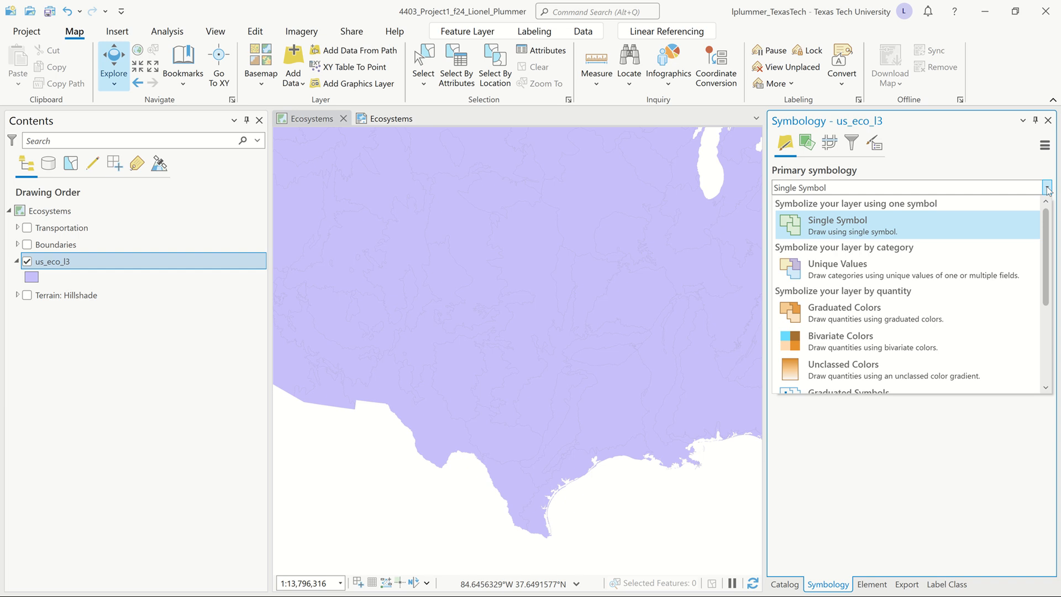
left_click(867, 268)
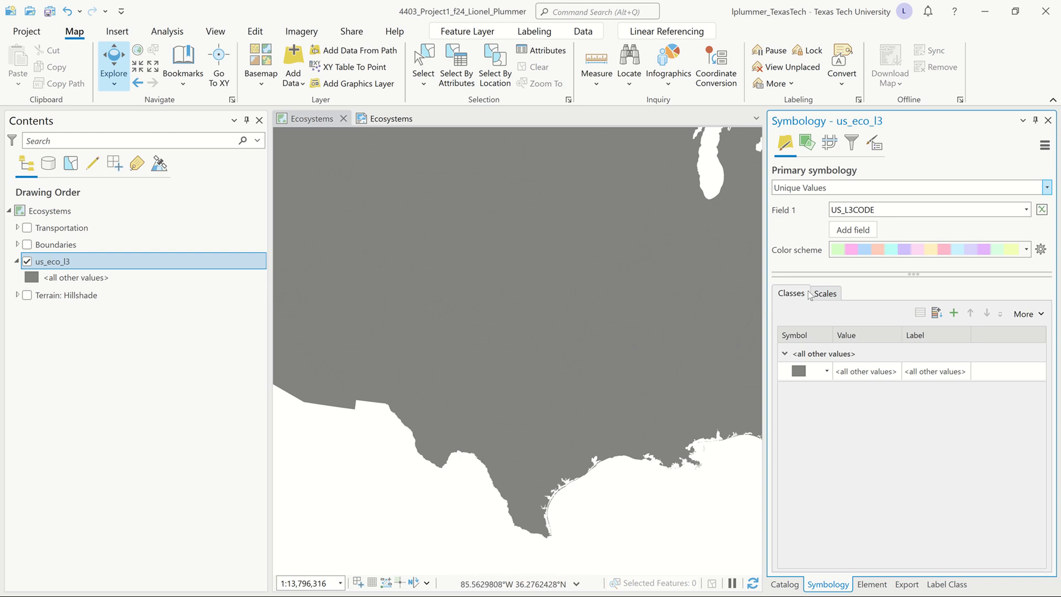
left_click(936, 313)
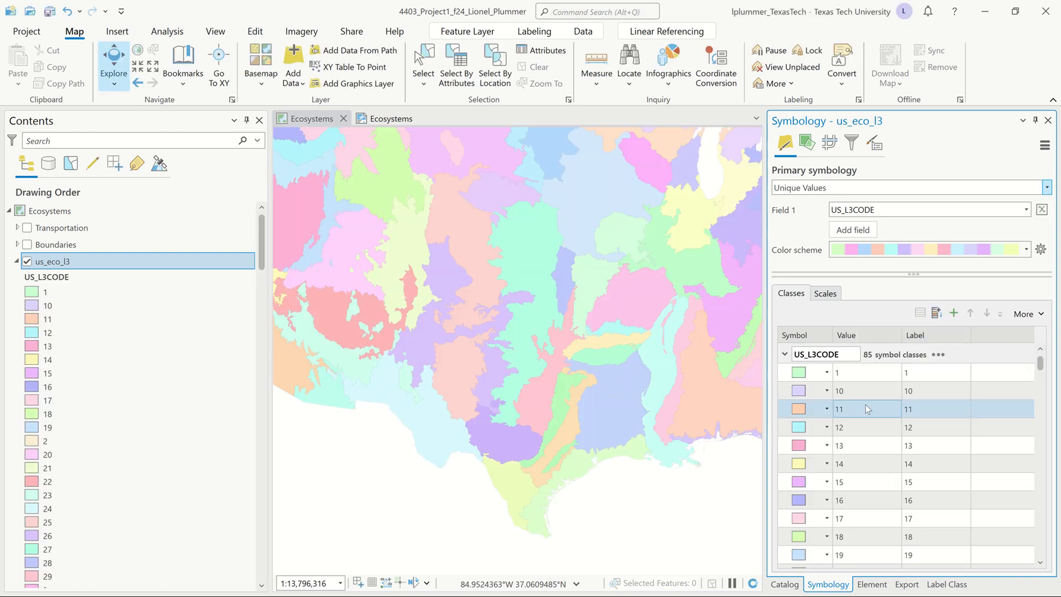
Examine the color-coded us_eco_l3 ecoregions across the contiguous United States and around the Great Plains
scroll(569, 443, "down", 3)
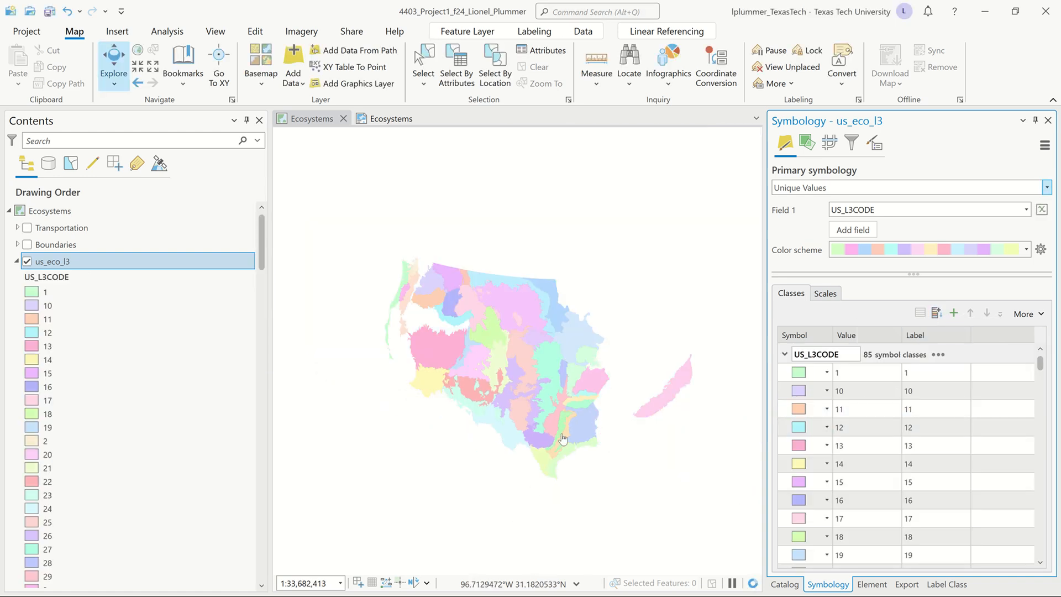
left_click_drag(608, 423, 554, 429)
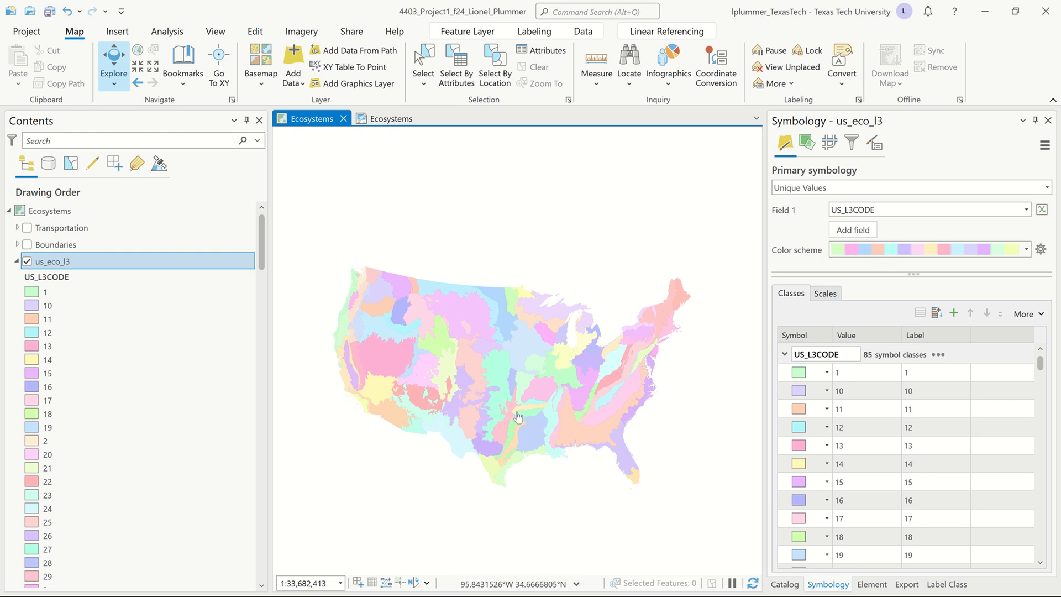
left_click_drag(517, 417, 533, 429)
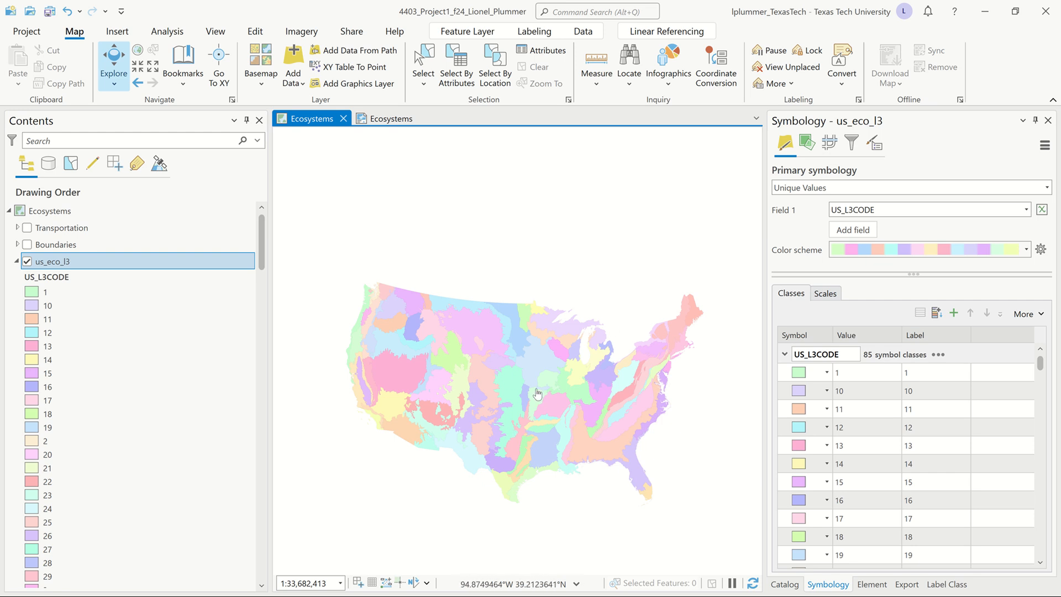
scroll(537, 393, "up", 2)
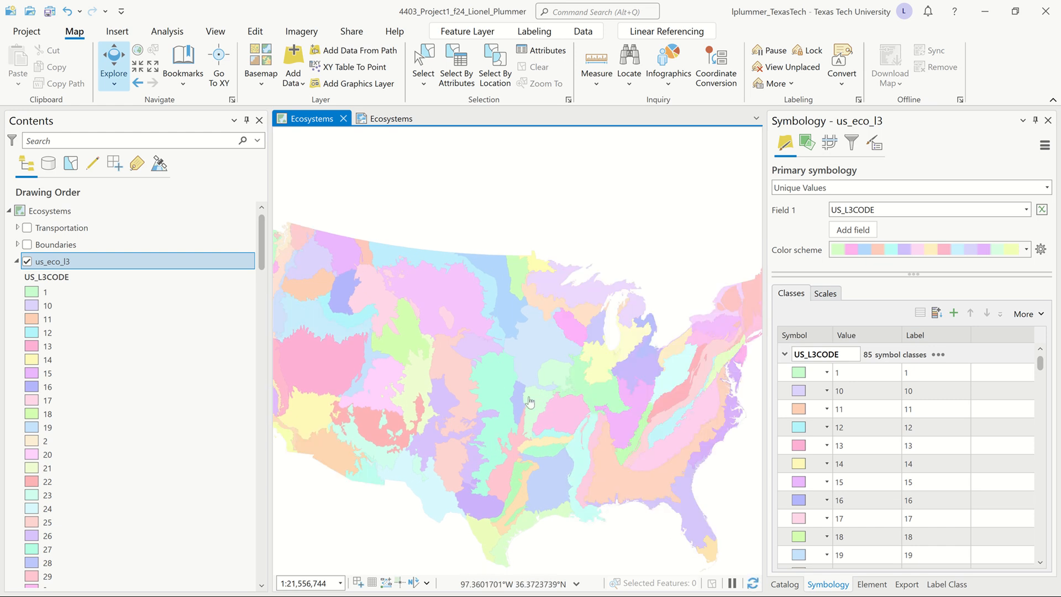
scroll(450, 469, "up", 2)
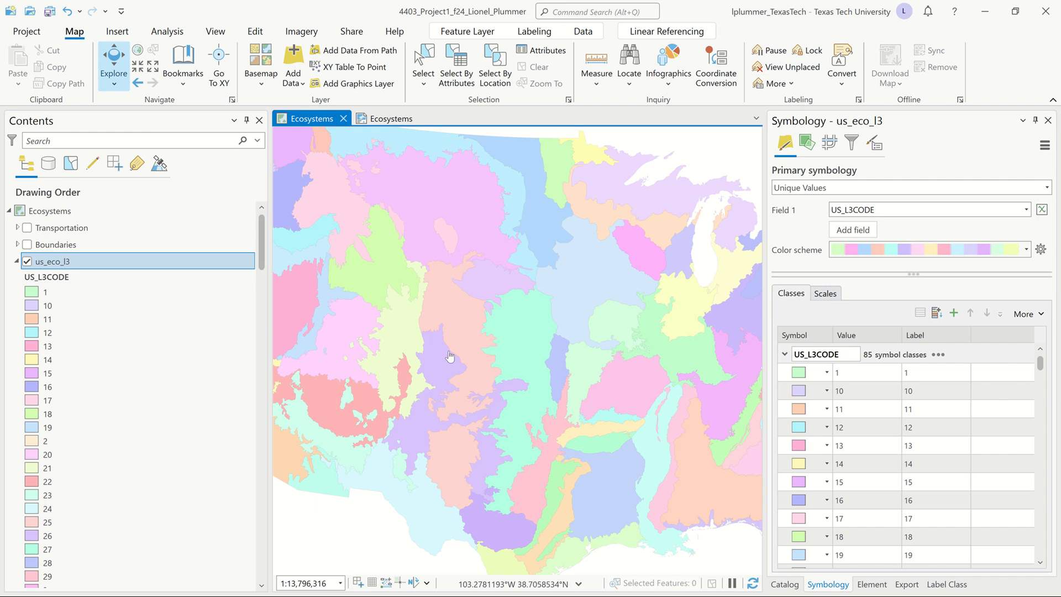
left_click_drag(529, 438, 531, 411)
scroll(532, 410, "down", 2)
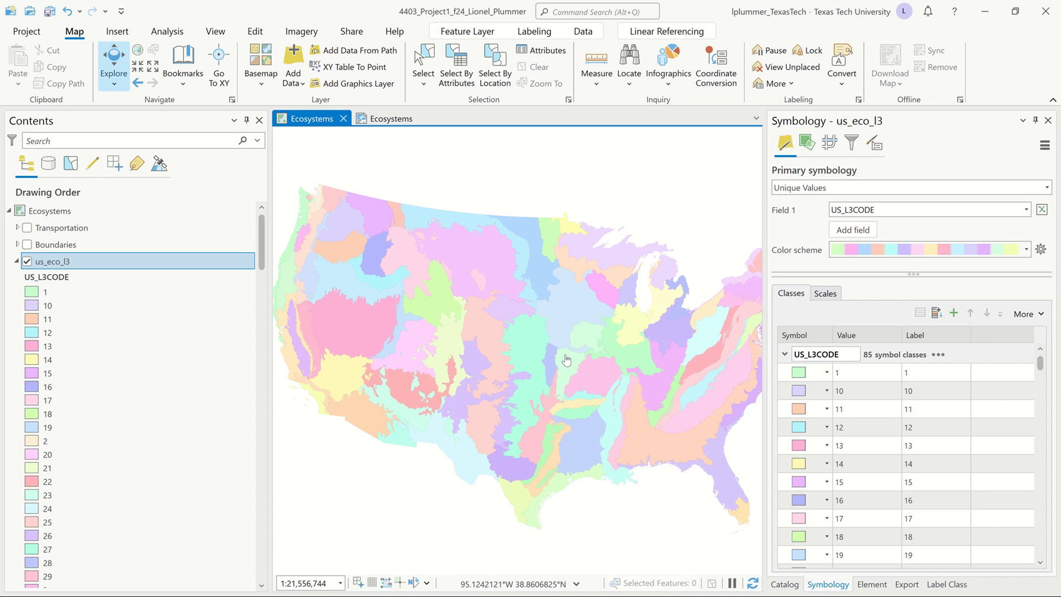
Import the symbology of Eco_Level_III_US.lyr from the project's 08 Styles folder and apply it to us_eco_l3
left_click(1045, 146)
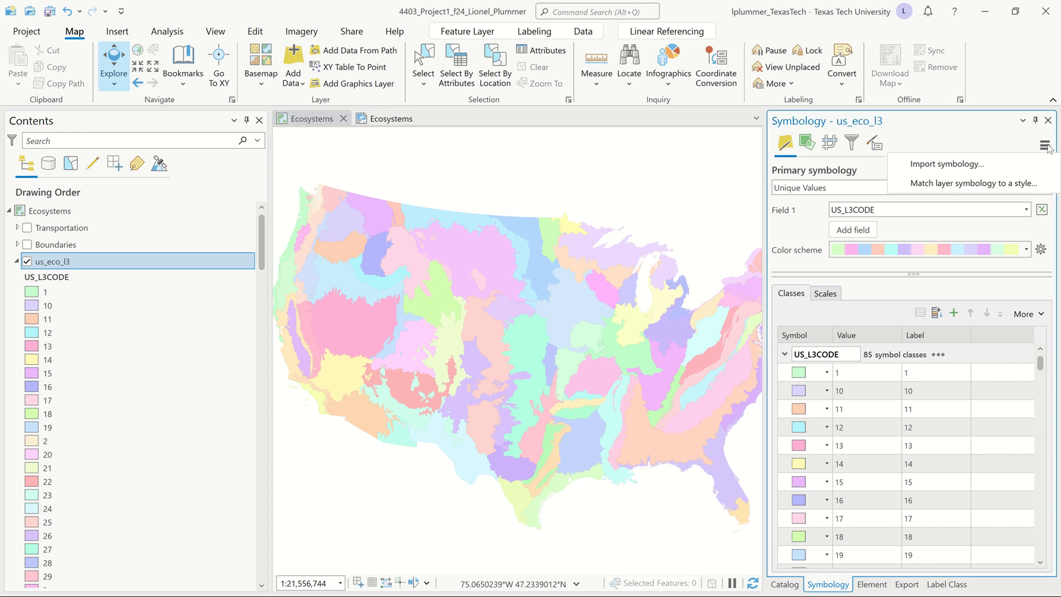
left_click(970, 166)
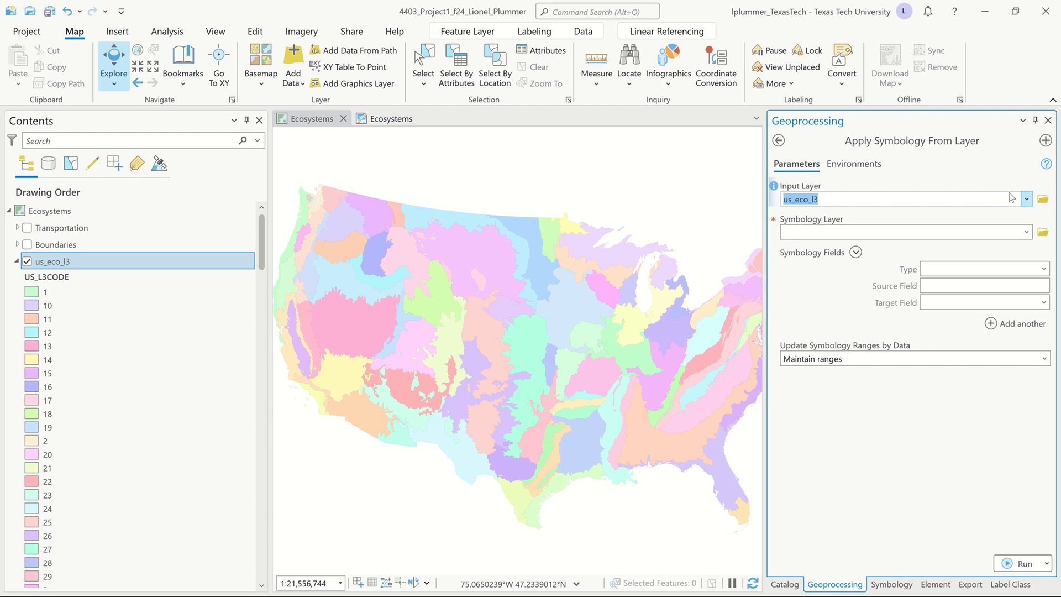
left_click(1042, 232)
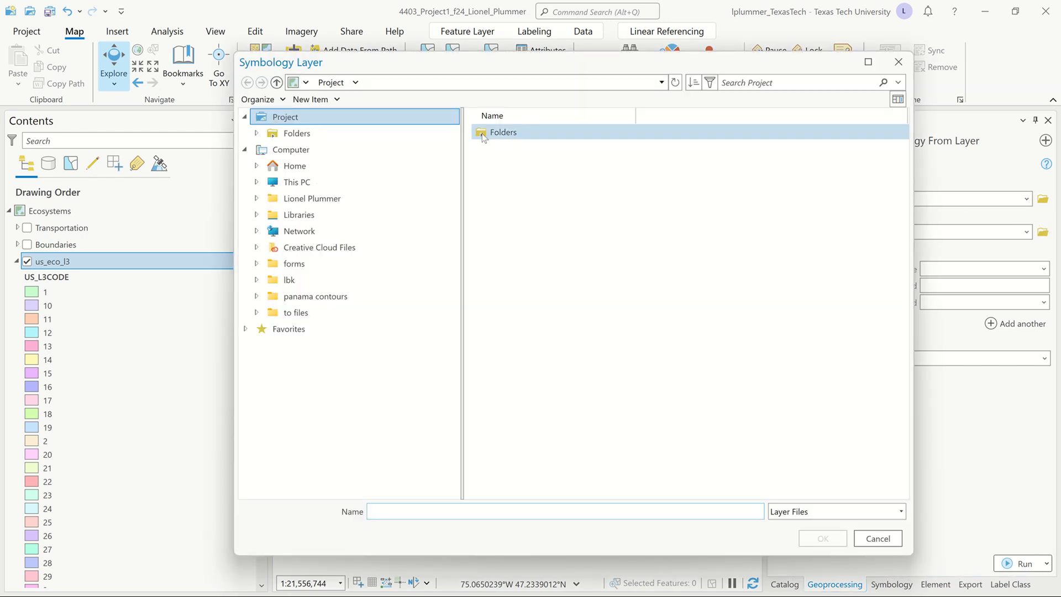
double_click(507, 134)
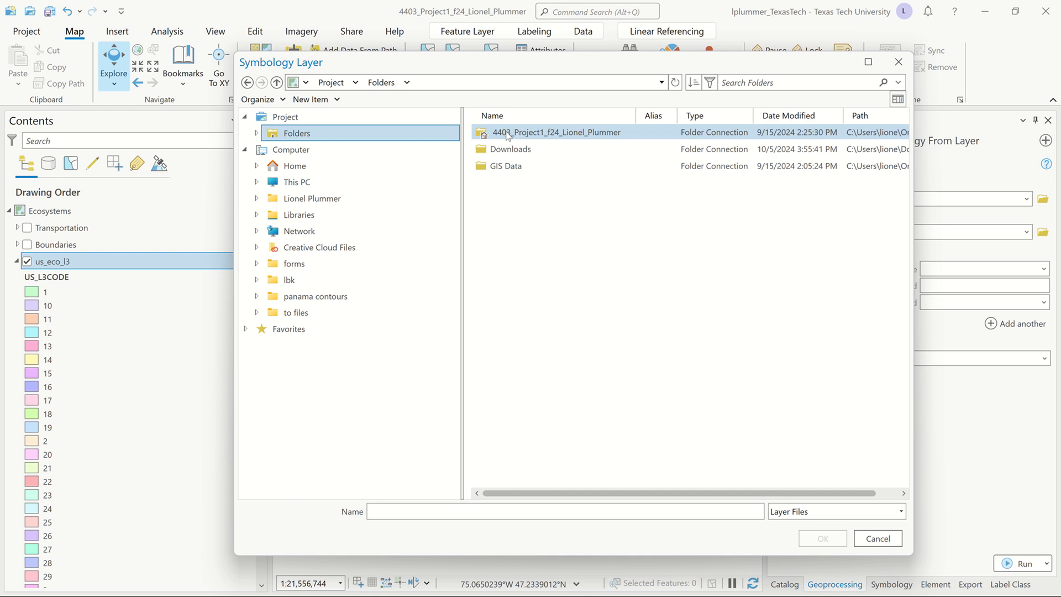
double_click(507, 133)
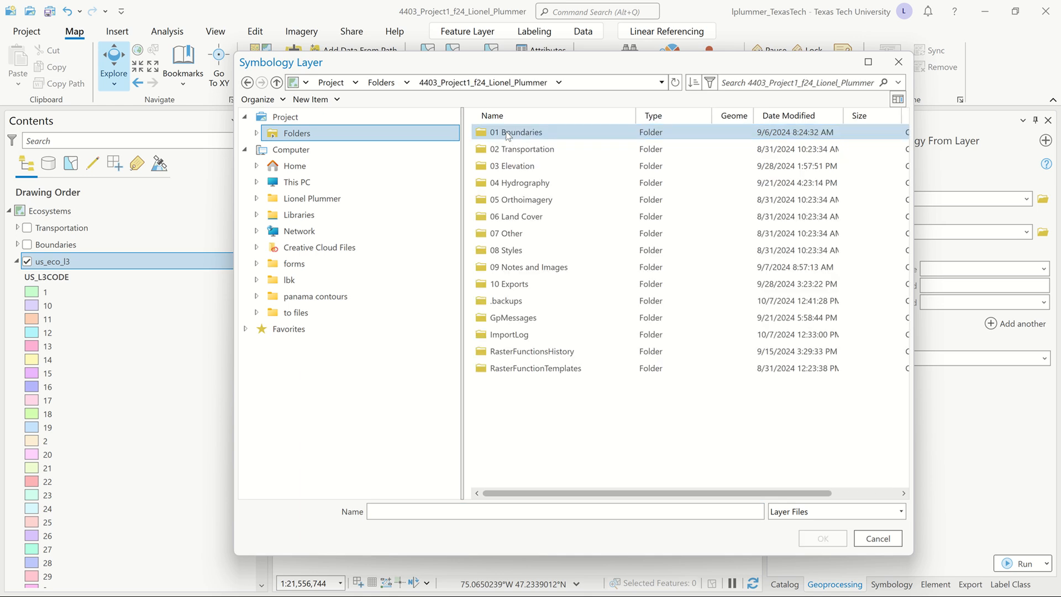
double_click(525, 249)
left_click(554, 135)
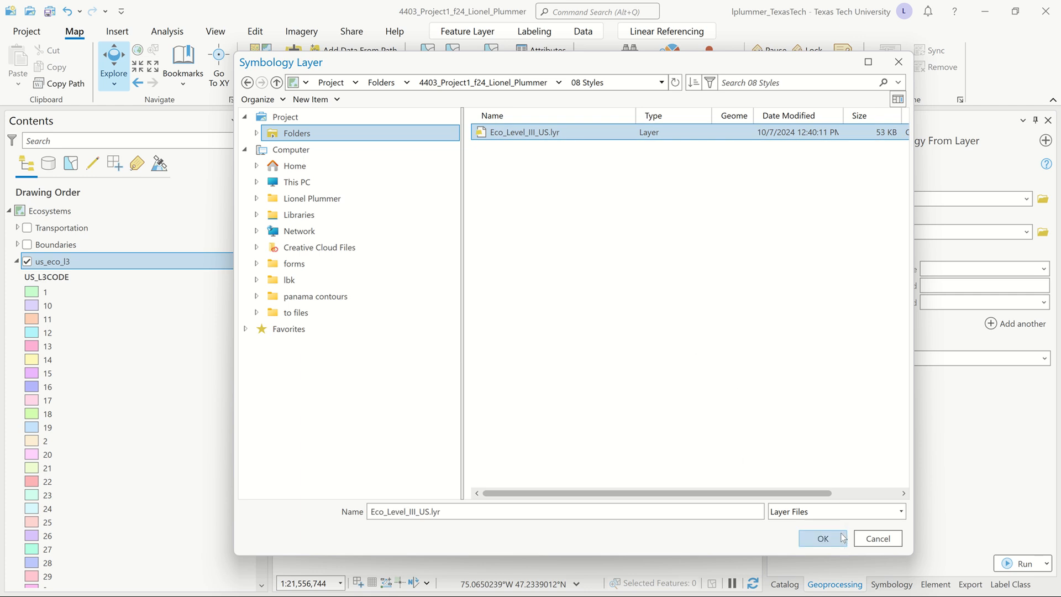
left_click(822, 538)
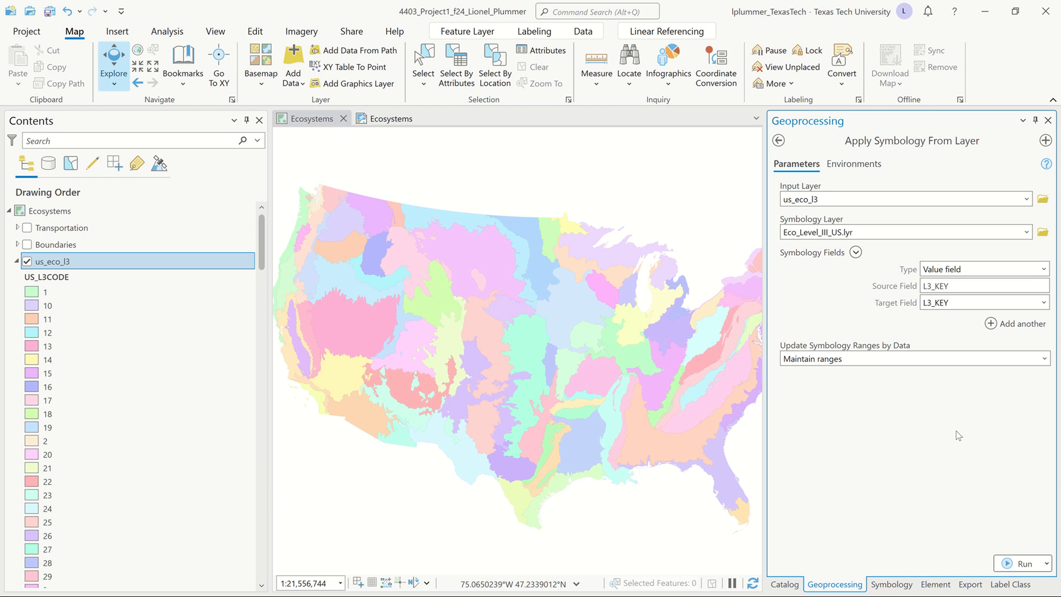
left_click(1014, 563)
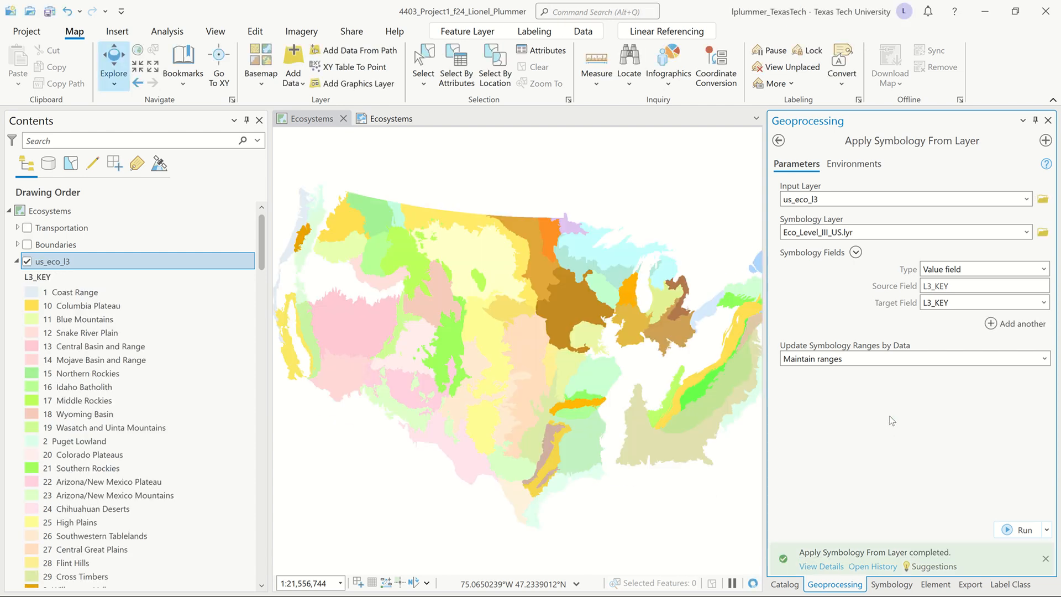
Examine the restyled ecoregions and inspect the attributes of the Central Great Plains and High Plains polygons
left_click(605, 409)
left_click_drag(605, 409, 569, 395)
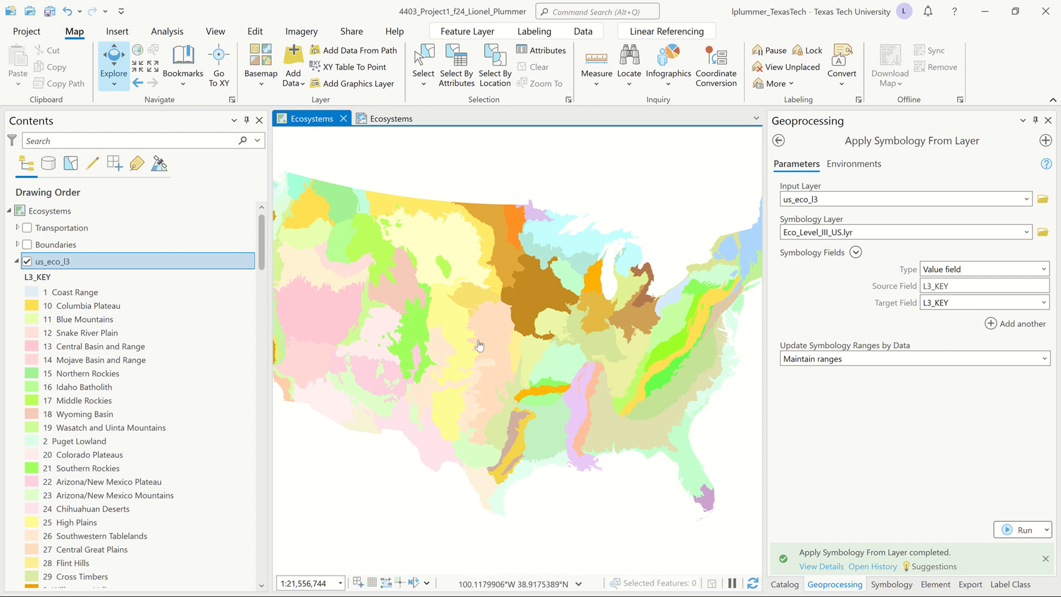
left_click(489, 358)
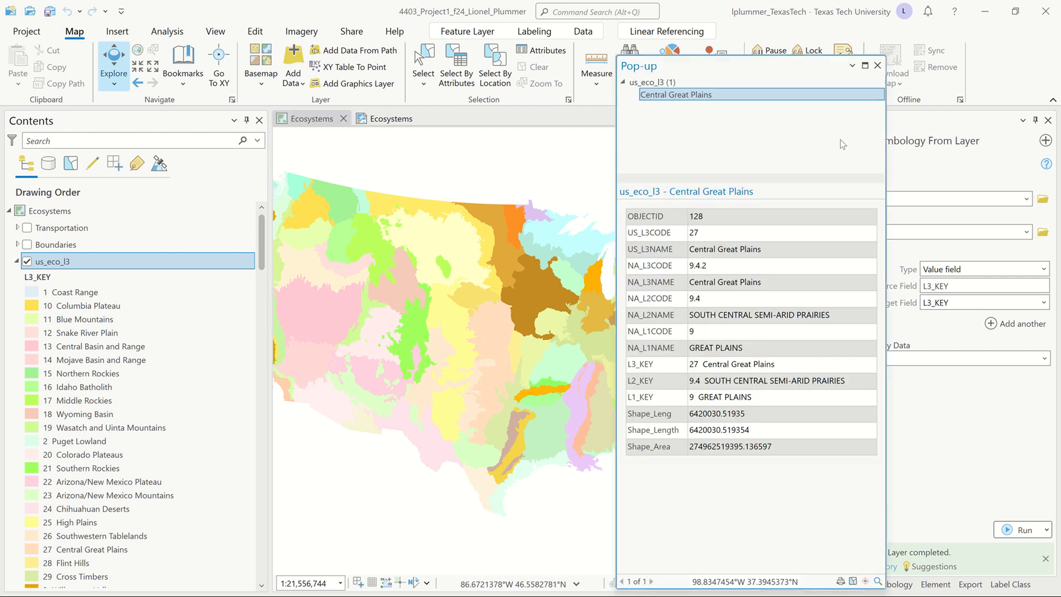
left_click(876, 66)
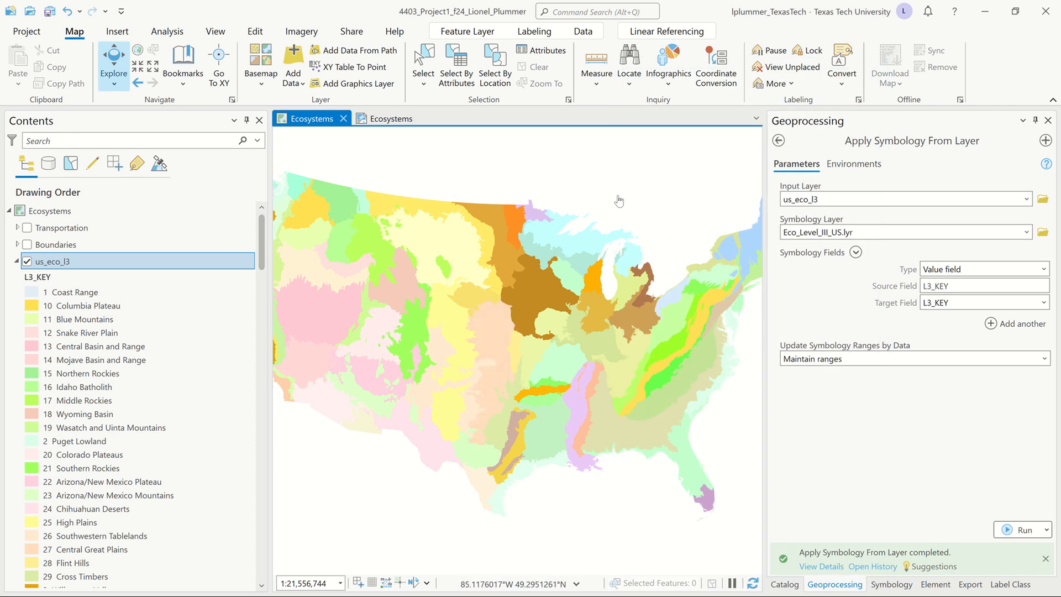
left_click_drag(637, 208, 662, 210)
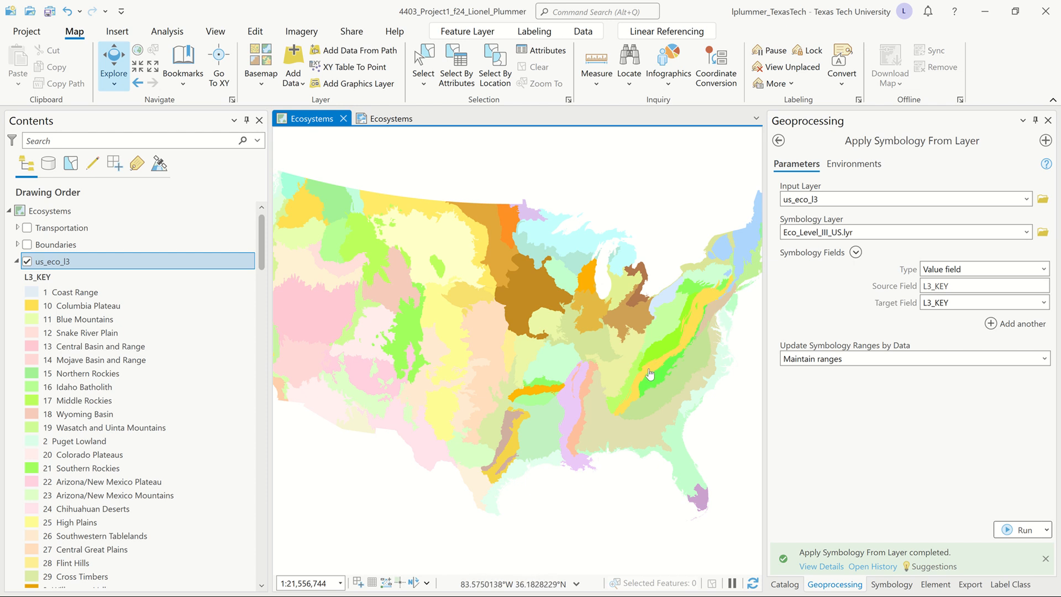
left_click(491, 323)
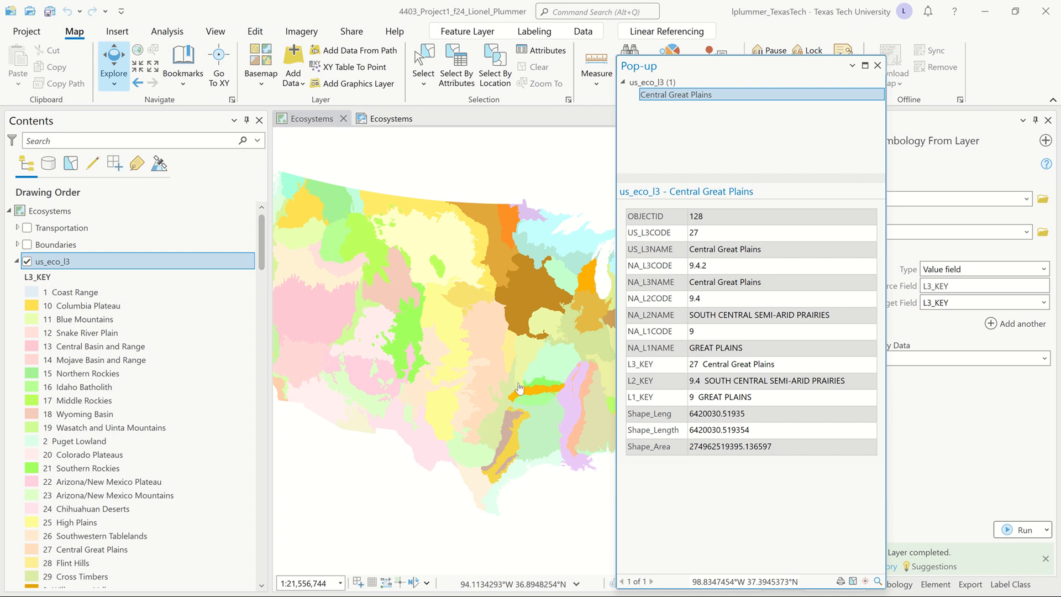
left_click(442, 408)
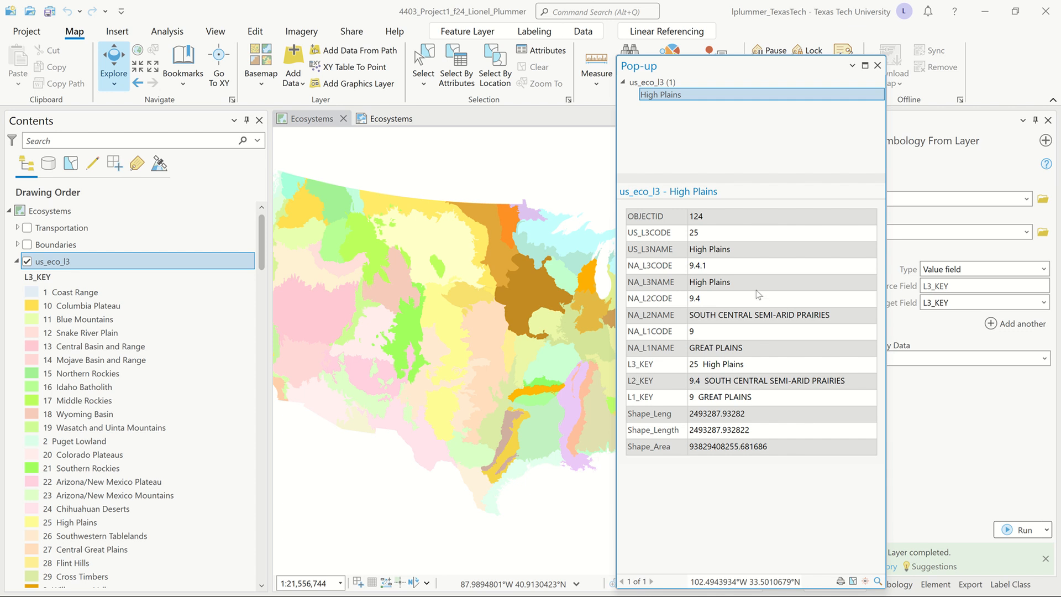
left_click(876, 66)
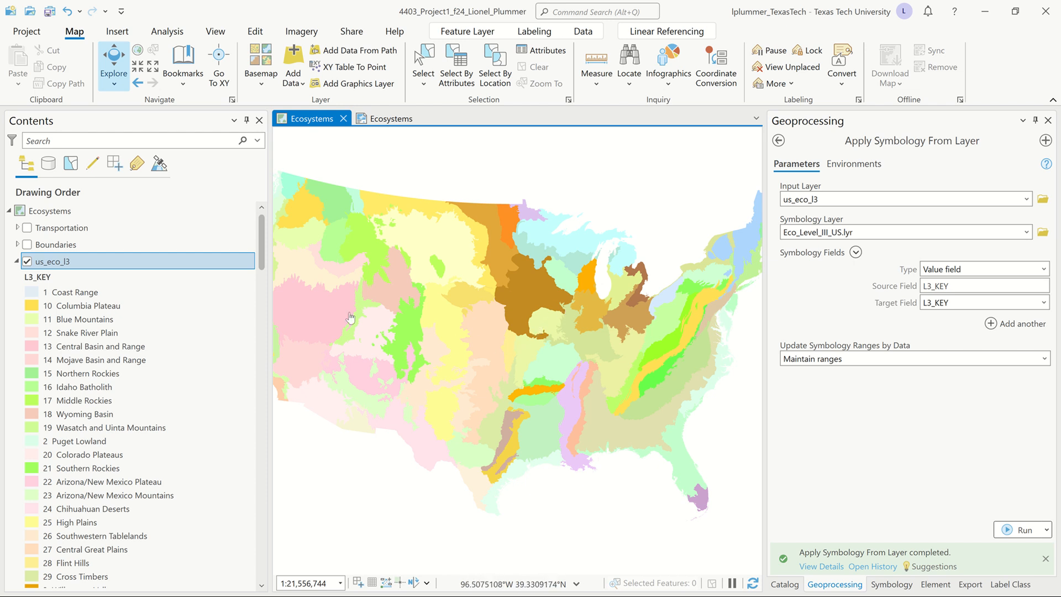
Collapse the us_eco_l3 legend in the layer list and return from Apply Symbology From Layer to the layer's symbology settings
left_click(16, 261)
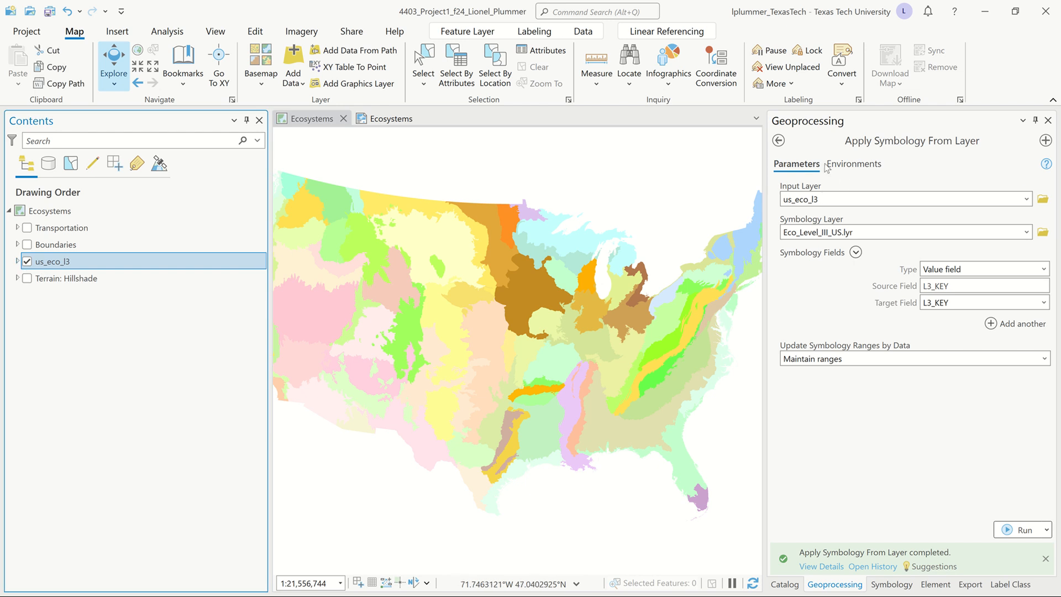
left_click(777, 141)
left_click(778, 141)
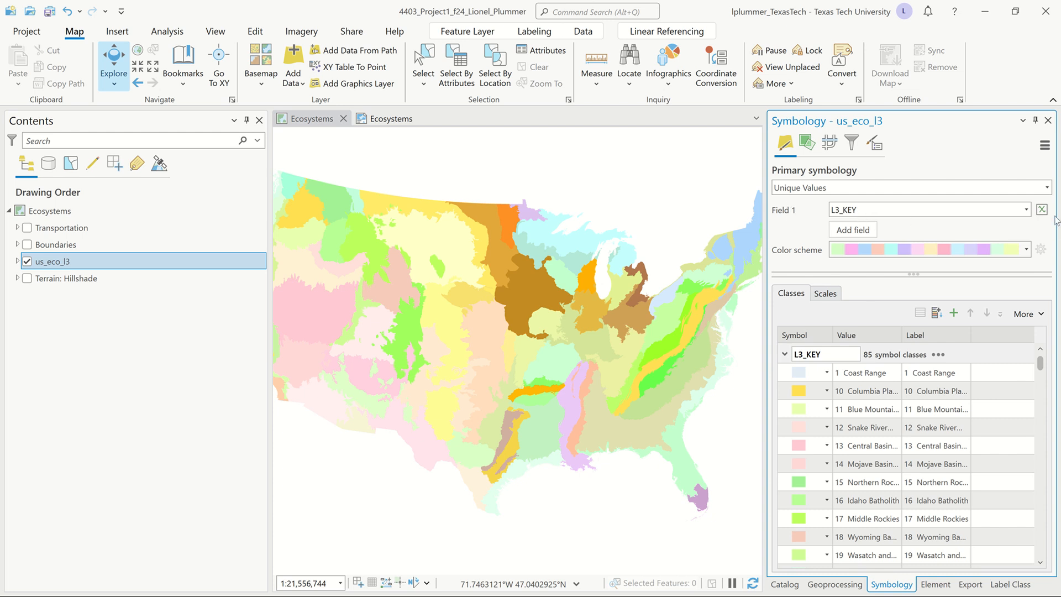
Check the fields available for us_eco_l3's unique-value symbology, and save the project with the Ecosystems layout open
left_click(1026, 210)
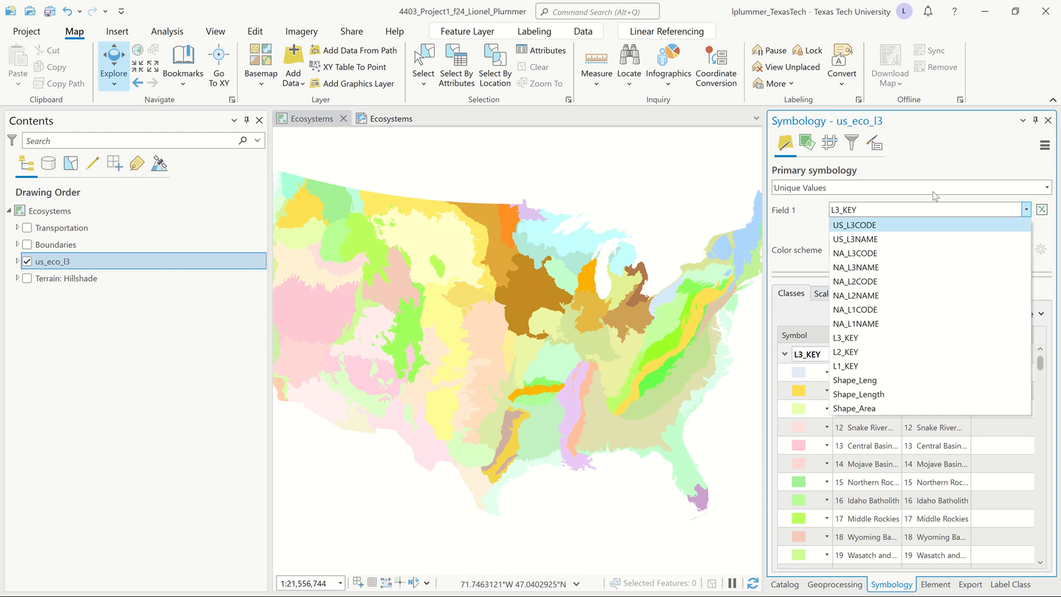
left_click(806, 226)
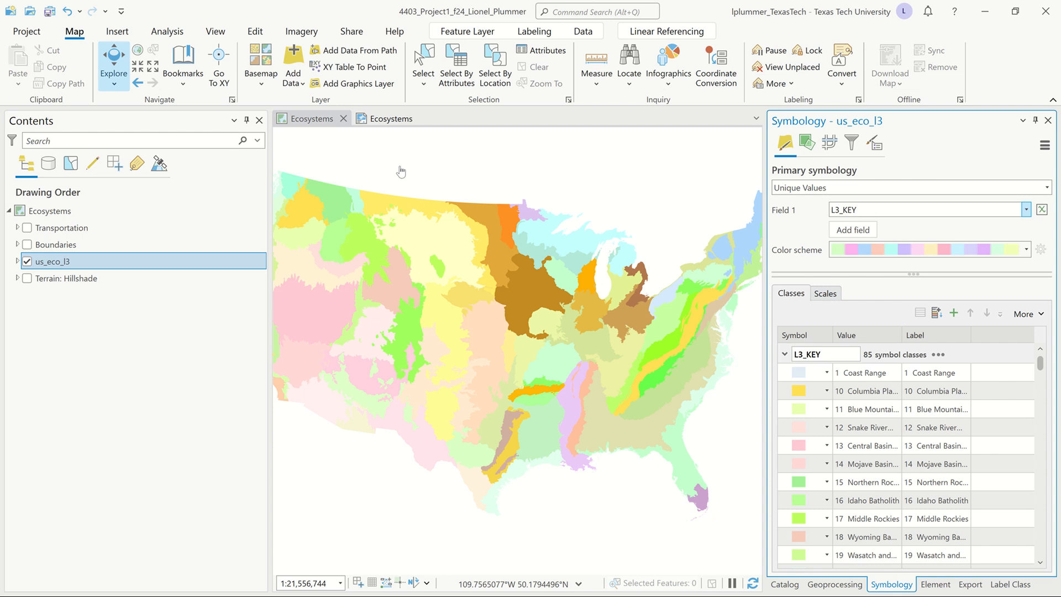
left_click(389, 122)
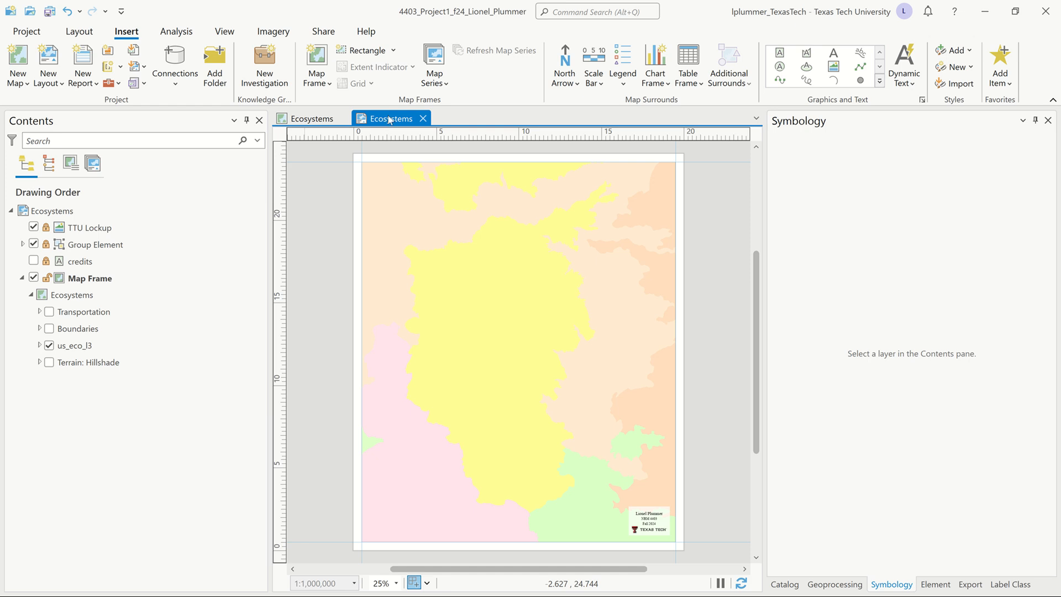
key("ctrl+s")
Insert a legend in the Legend 1 style near the lower-left corner of the layout page
scroll(507, 283, "down", 2)
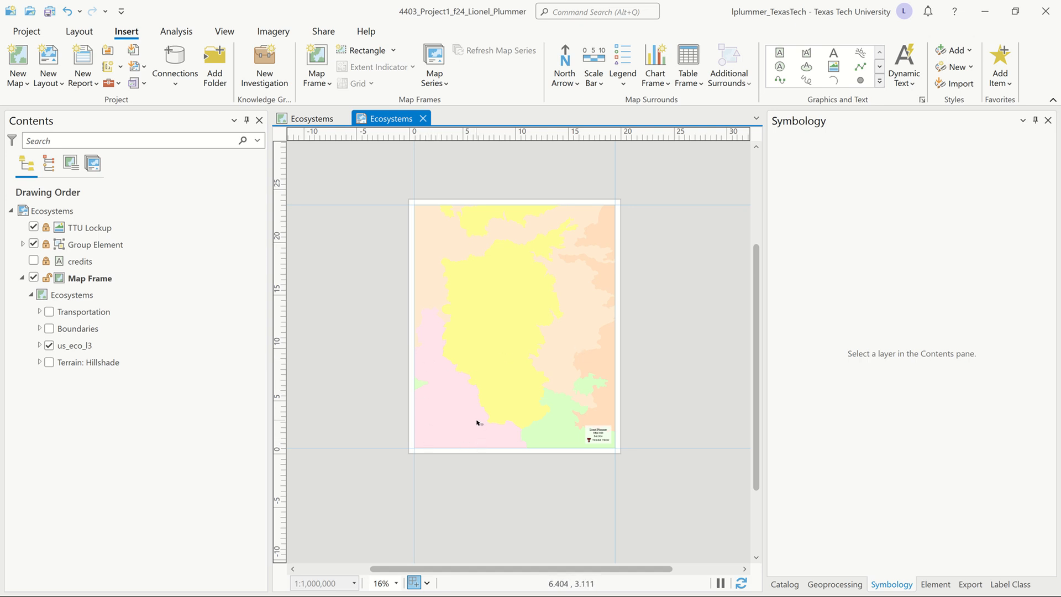
scroll(476, 425, "up", 2)
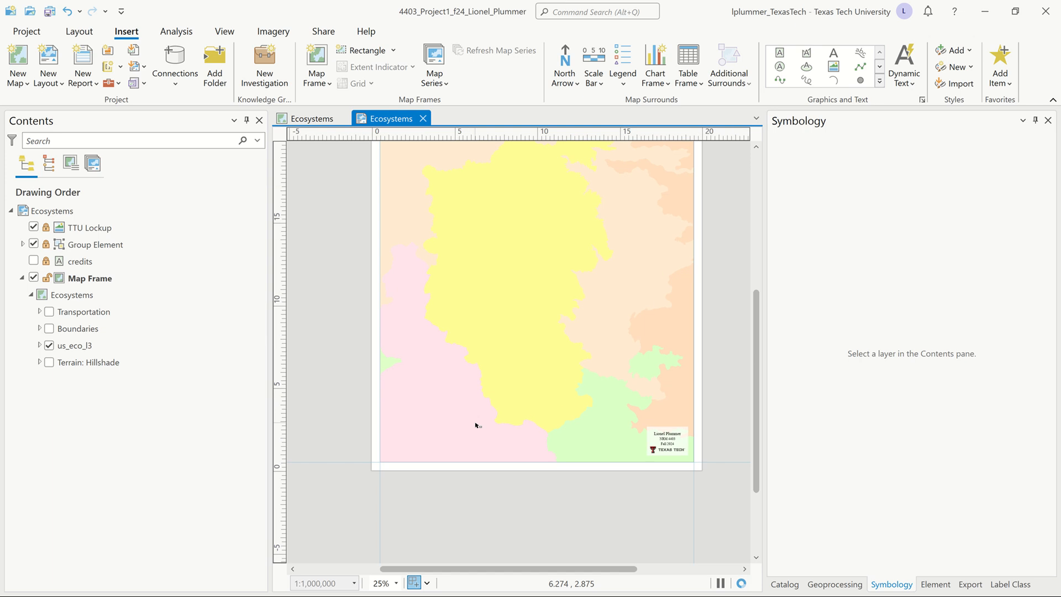
scroll(475, 425, "down", 2)
left_click_drag(489, 390, 474, 409)
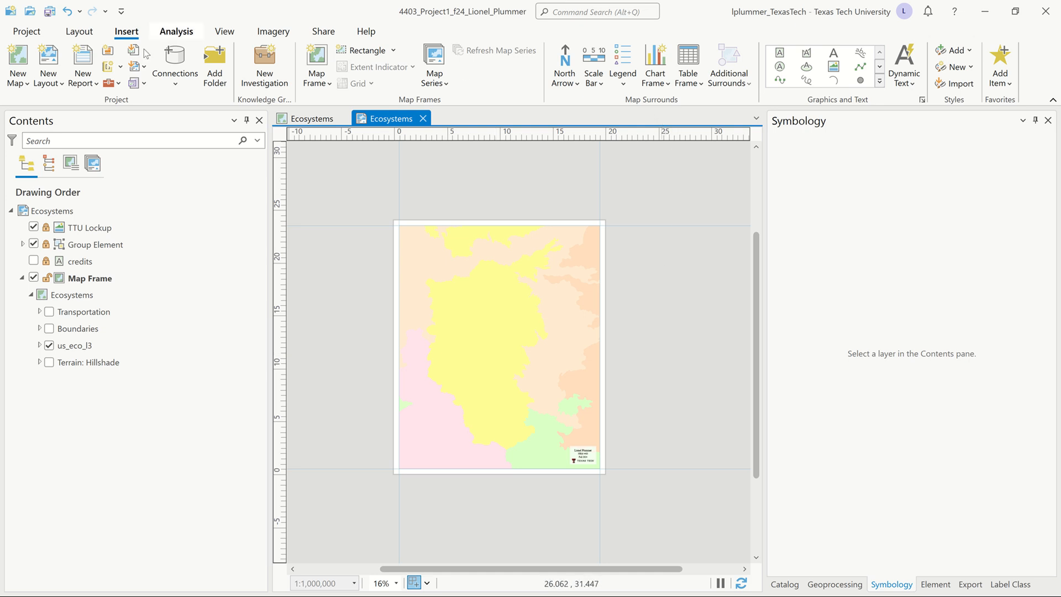
left_click(622, 85)
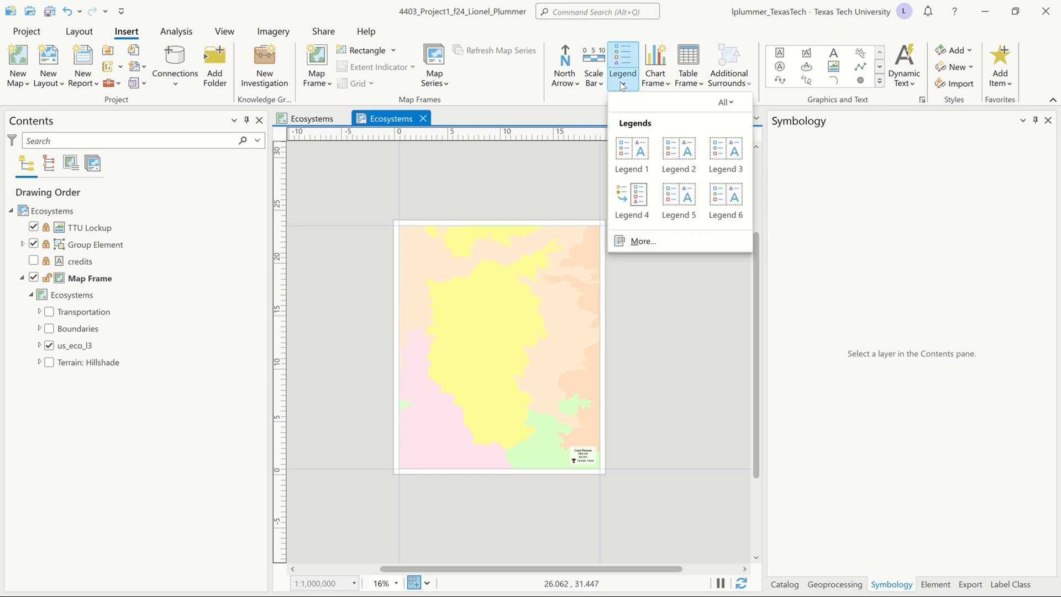
left_click(638, 149)
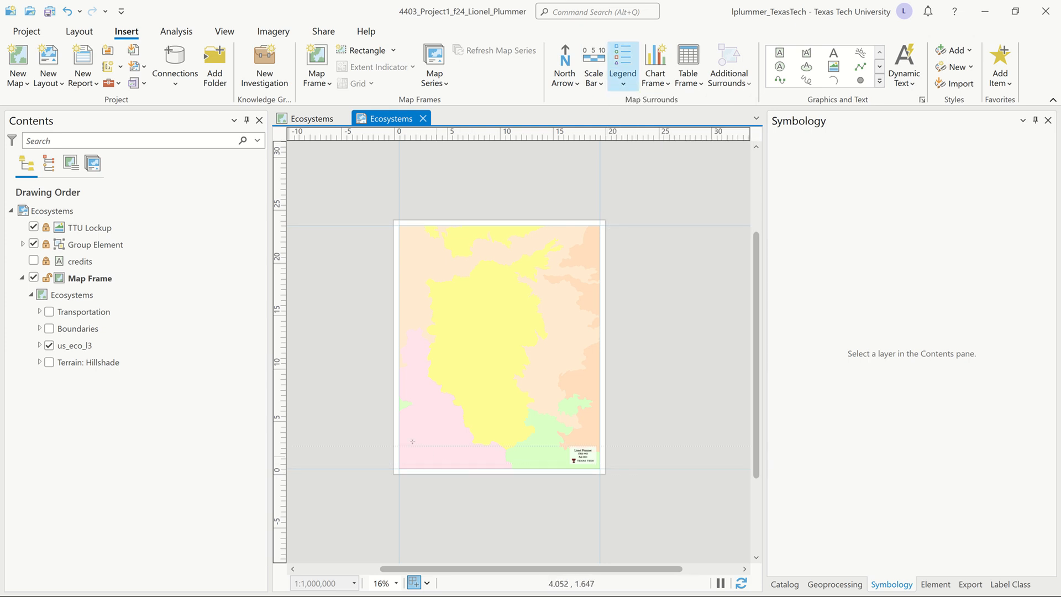
left_click_drag(407, 433, 457, 460)
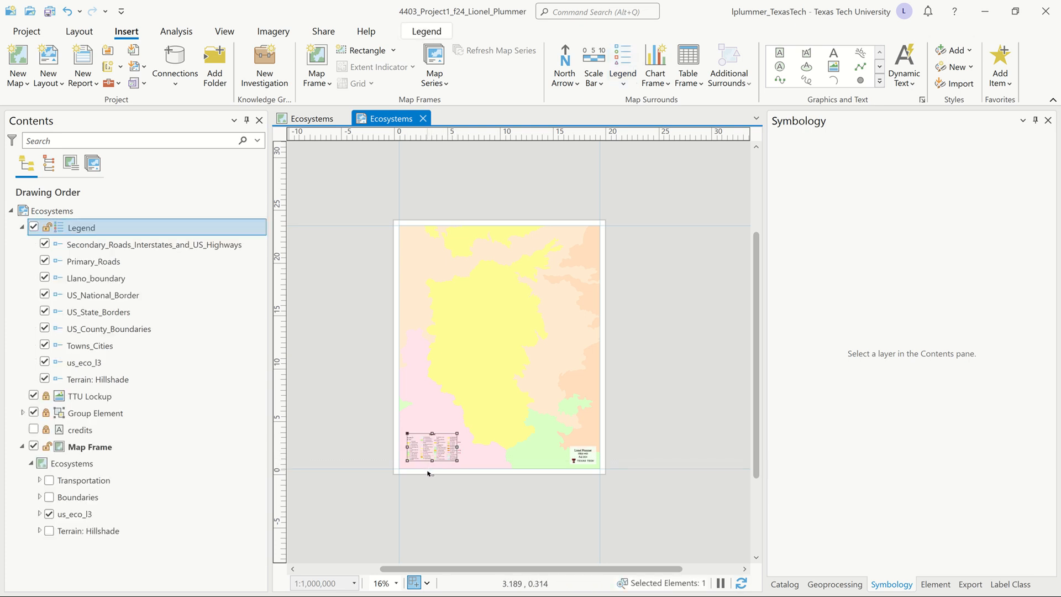
Widen the legend to nearly the full page width and place it off the page, below the map frame
scroll(429, 473, "up", 2)
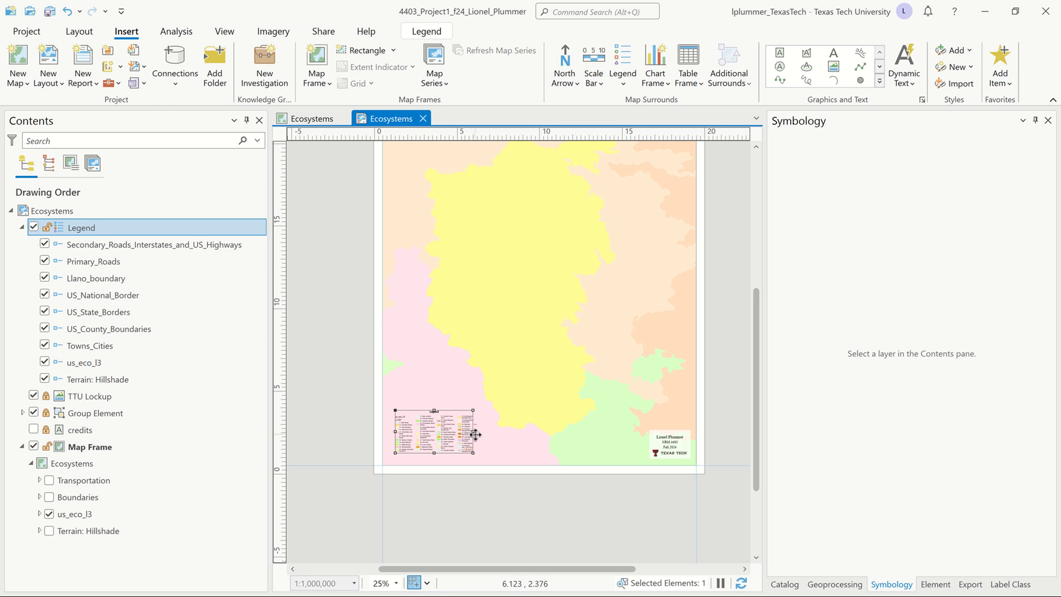
left_click_drag(473, 431, 678, 430)
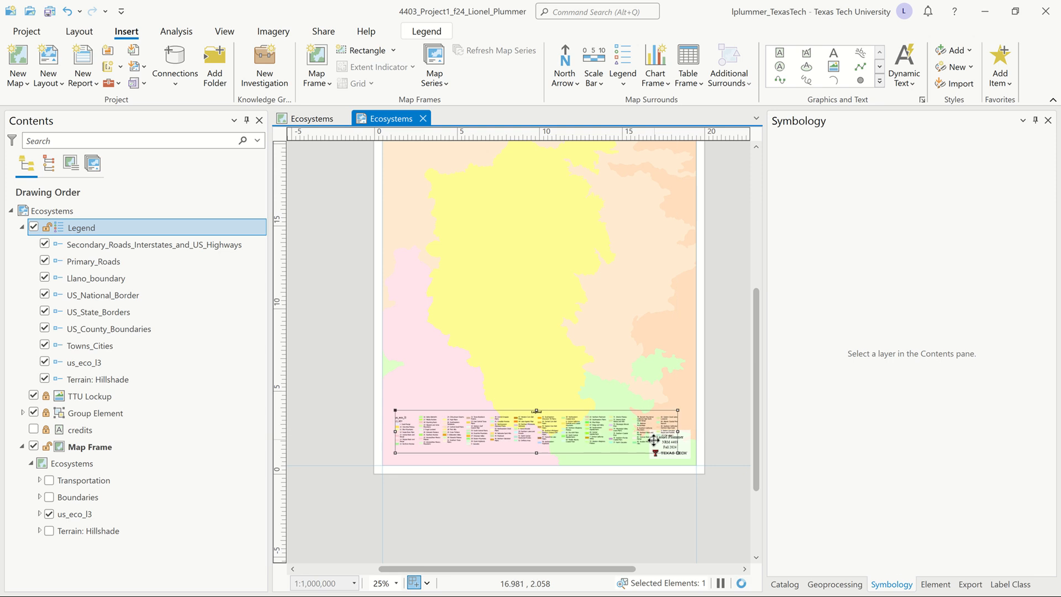
left_click_drag(608, 415, 534, 506)
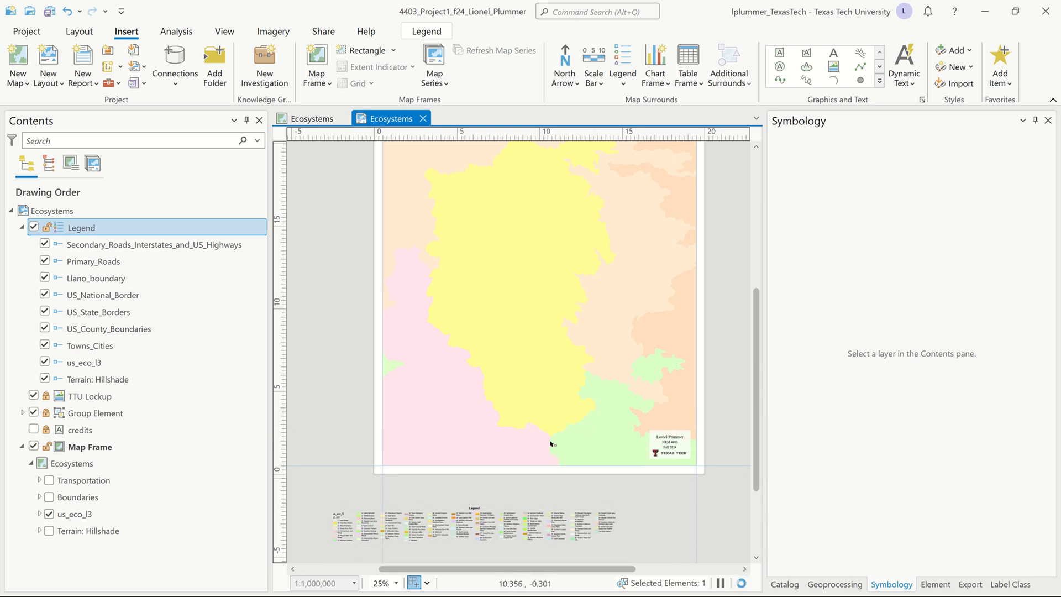
scroll(494, 531, "down", 2)
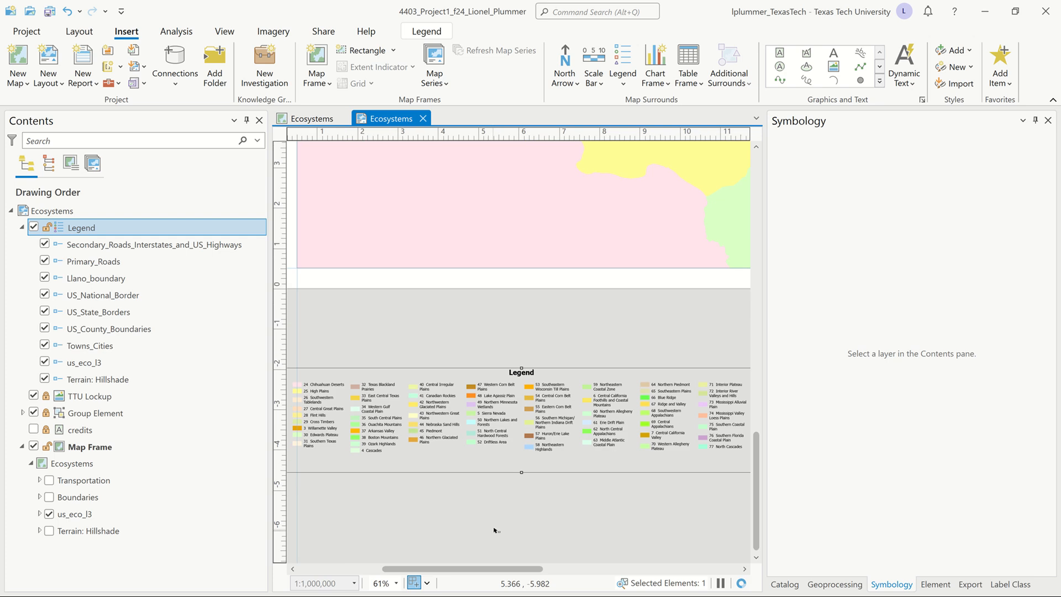
scroll(495, 528, "up", 3)
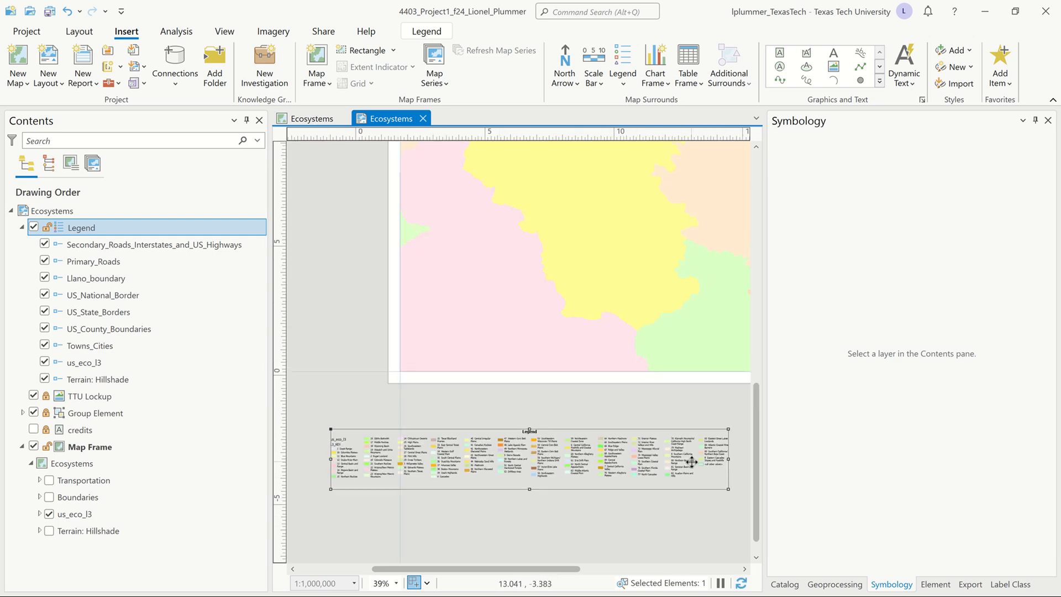
scroll(691, 463, "down", 2)
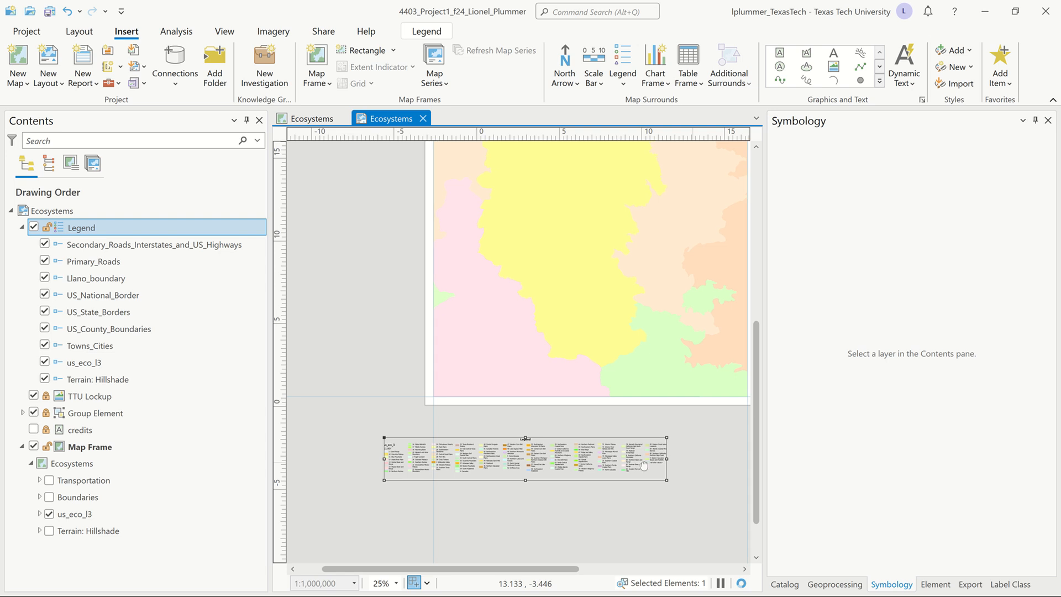
left_click_drag(639, 465, 608, 485)
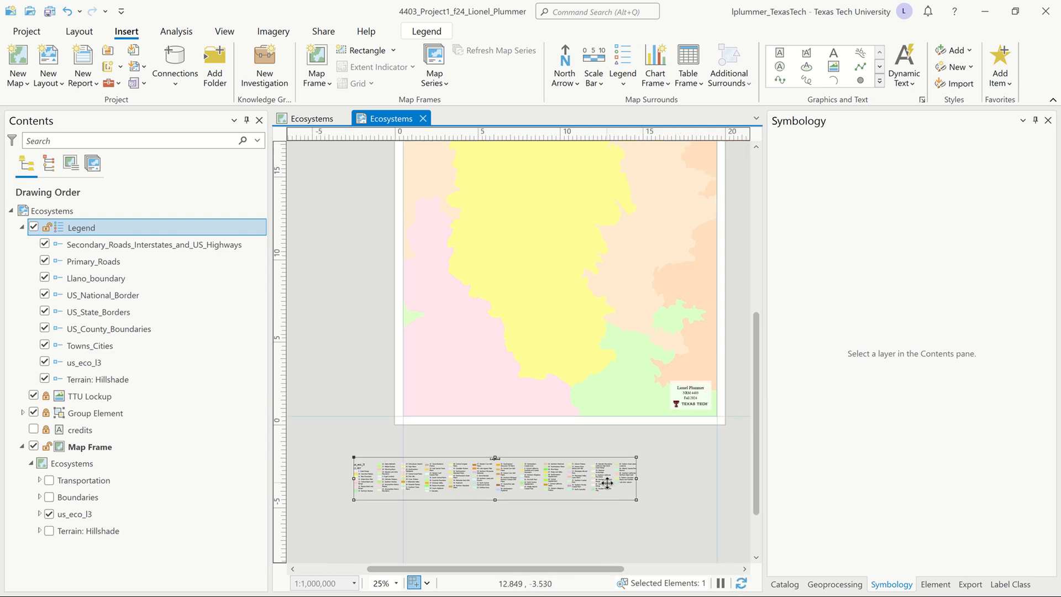
scroll(606, 483, "down", 1)
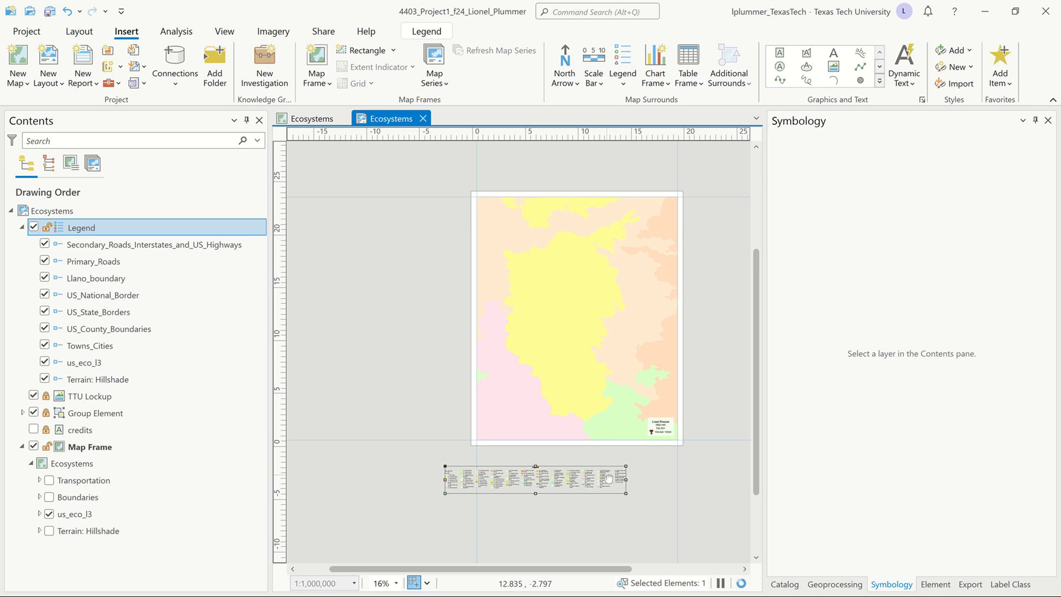
left_click_drag(607, 479, 576, 487)
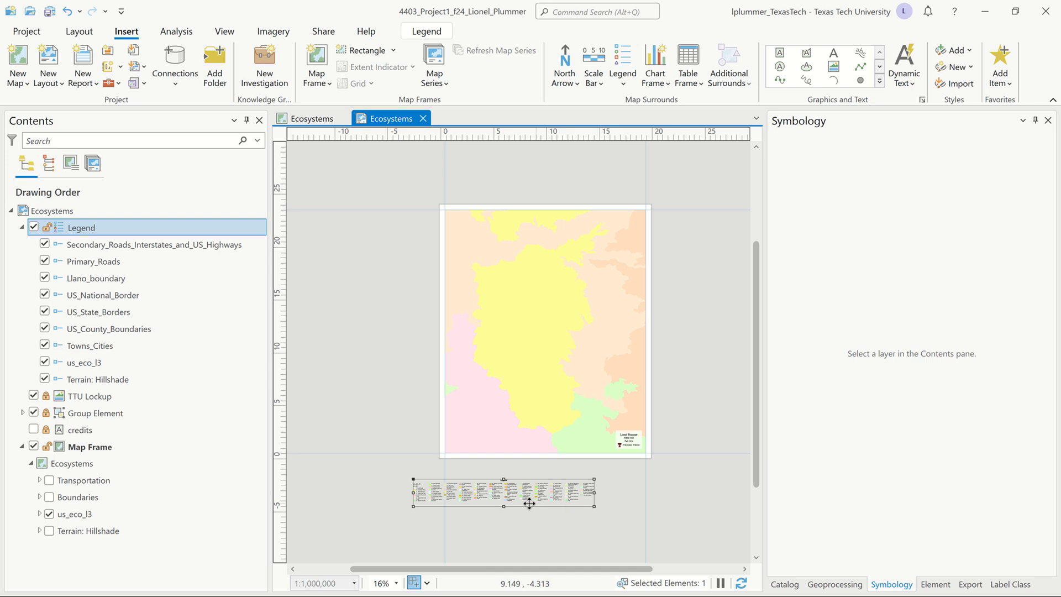
Remove the road, boundary, Towns_Cities and Terrain: Hillshade items from the legend, keeping only us_eco_l3
left_click(163, 242)
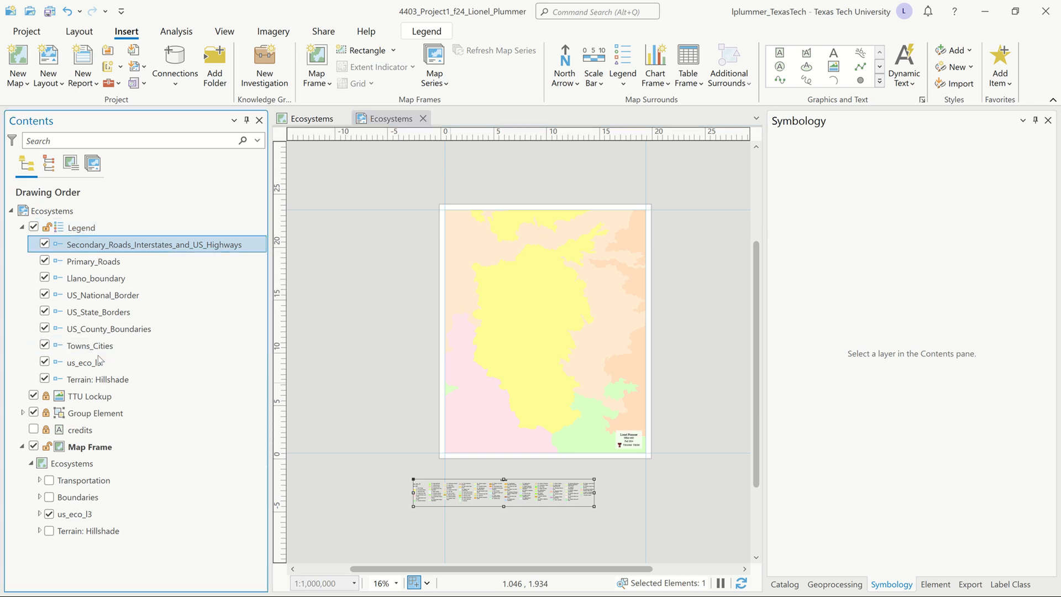
left_click(111, 350, "shift")
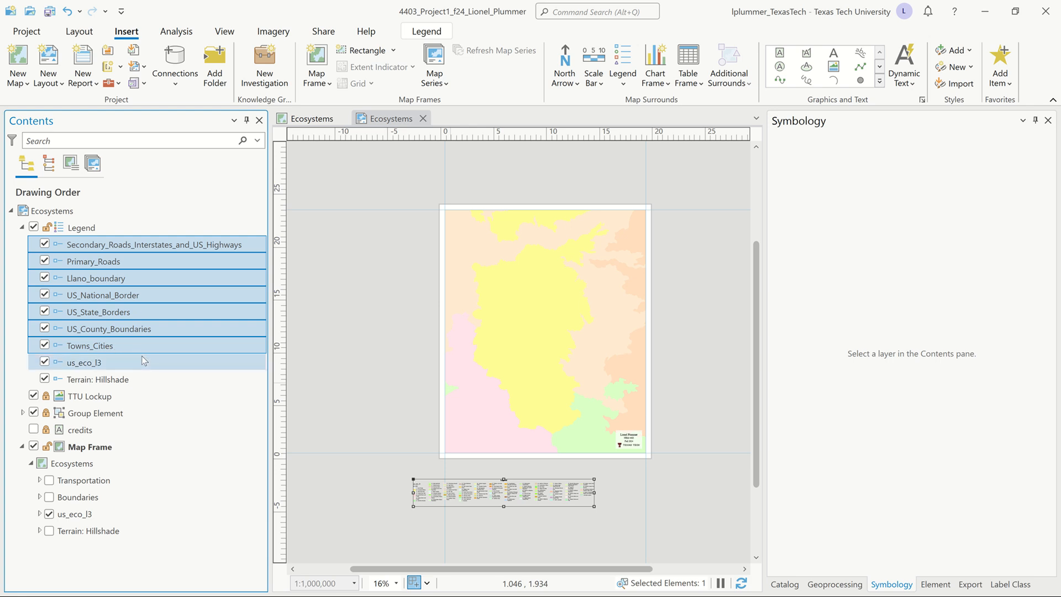
left_click(113, 383, "ctrl")
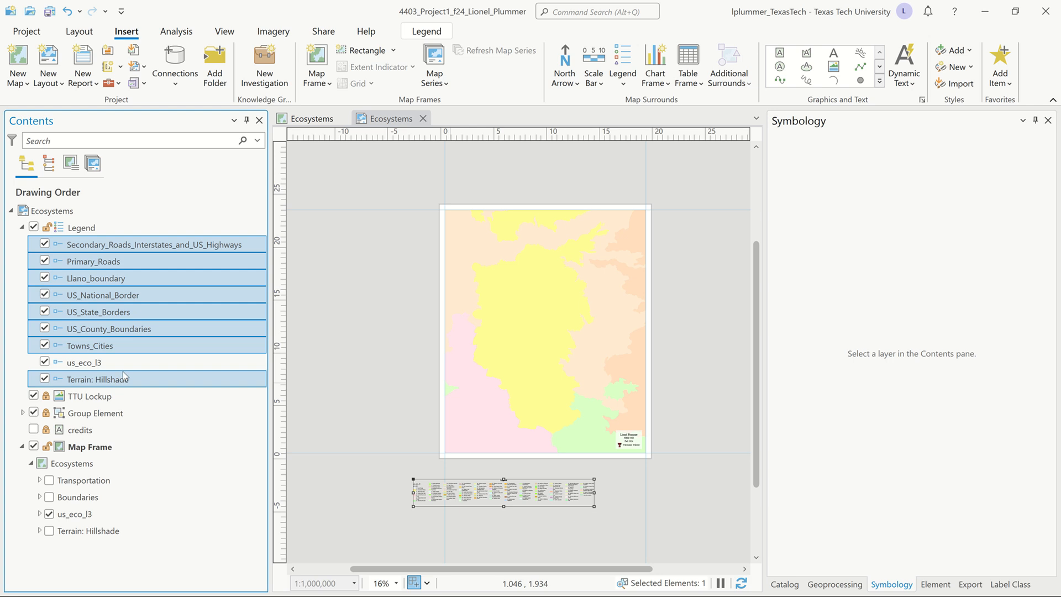
right_click(185, 328)
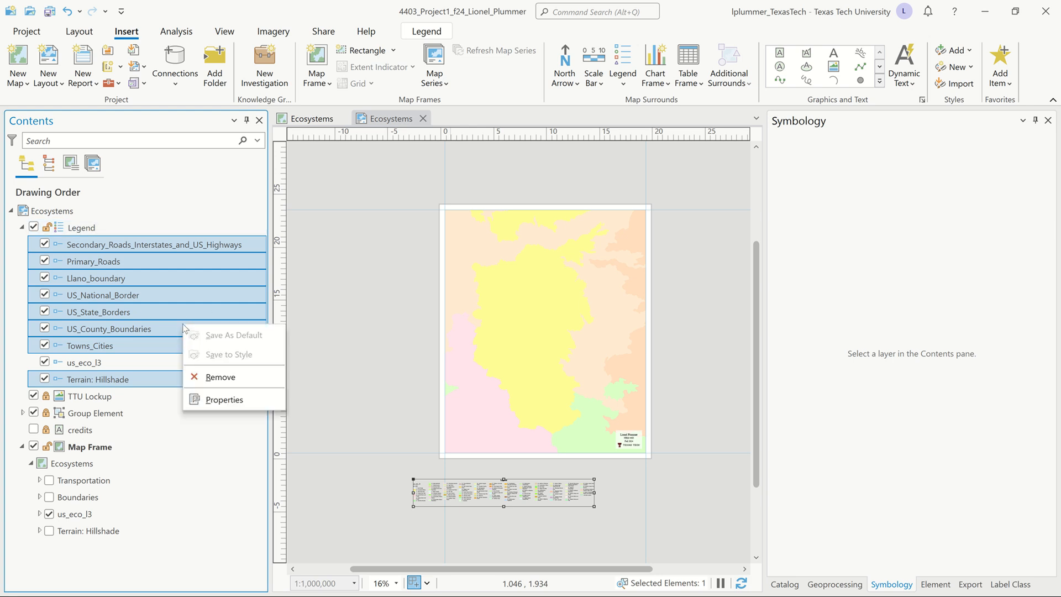
left_click(216, 377)
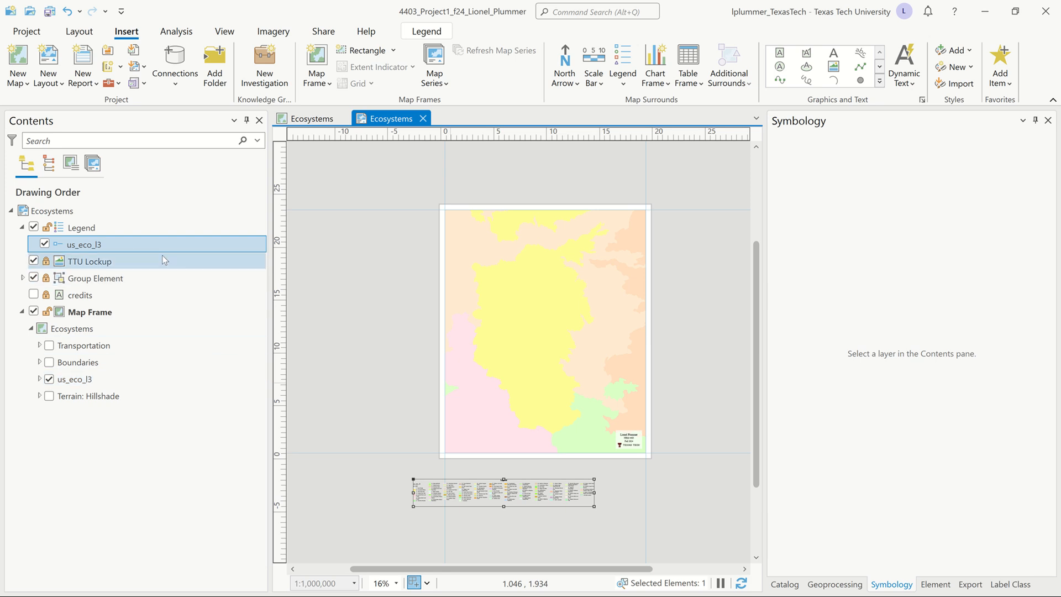
Open the legend's element properties and hide its title
double_click(63, 226)
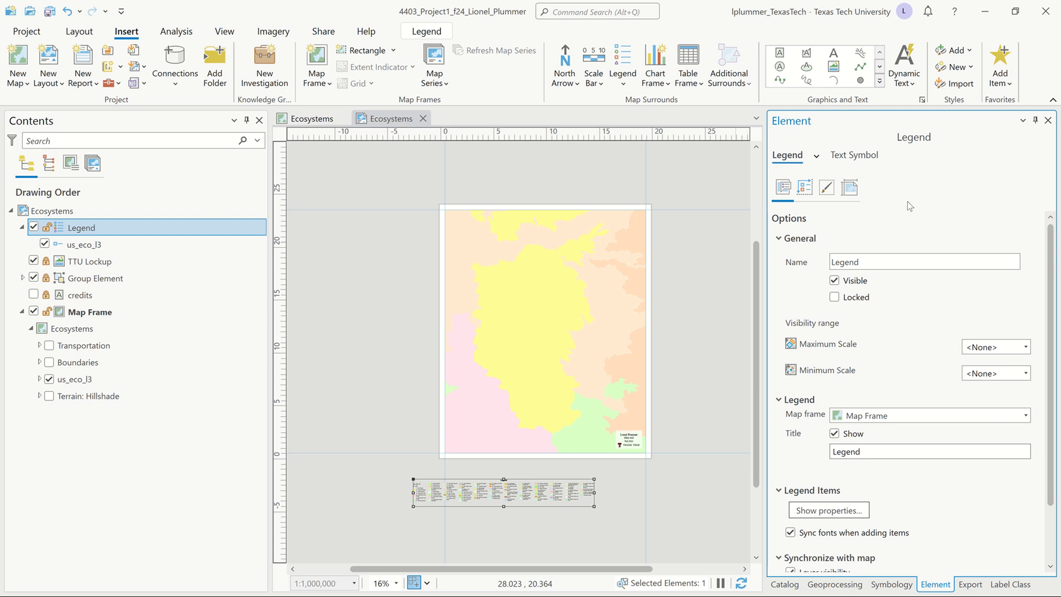
scroll(814, 413, "down", 2)
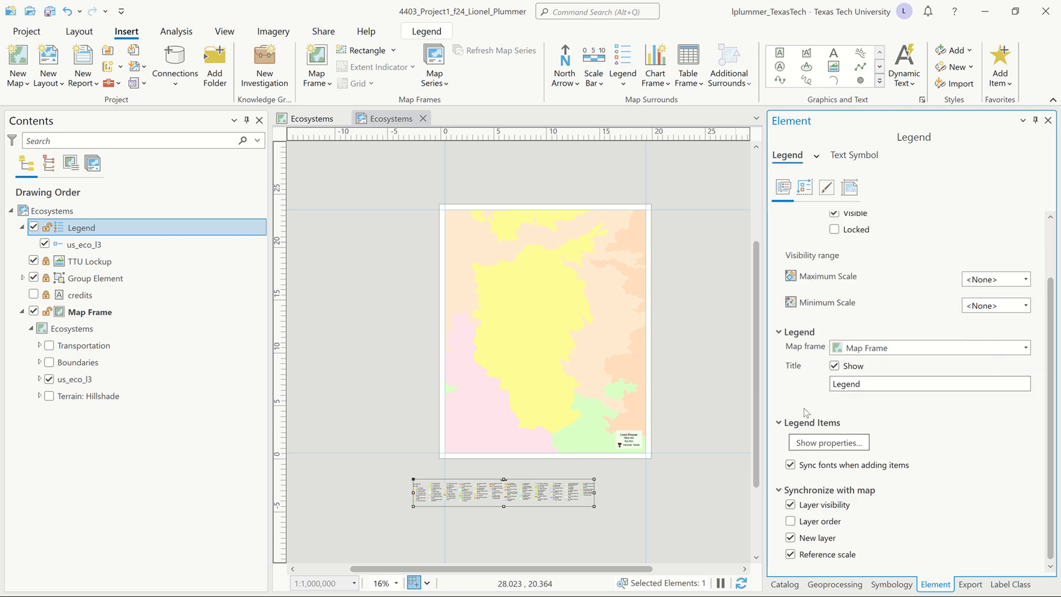
scroll(805, 370, "up", 2)
scroll(804, 371, "down", 2)
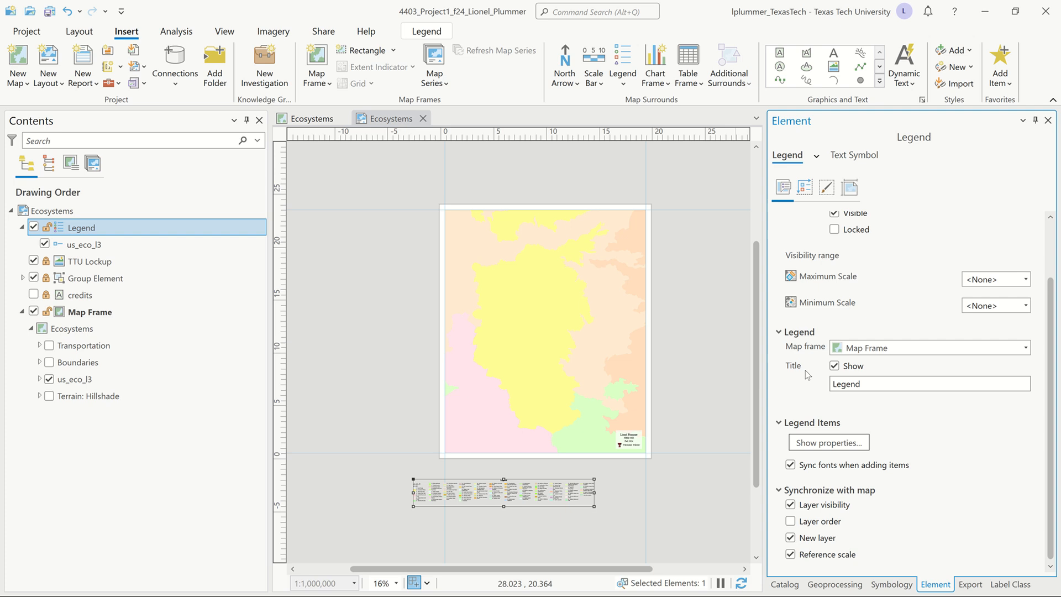
left_click(834, 365)
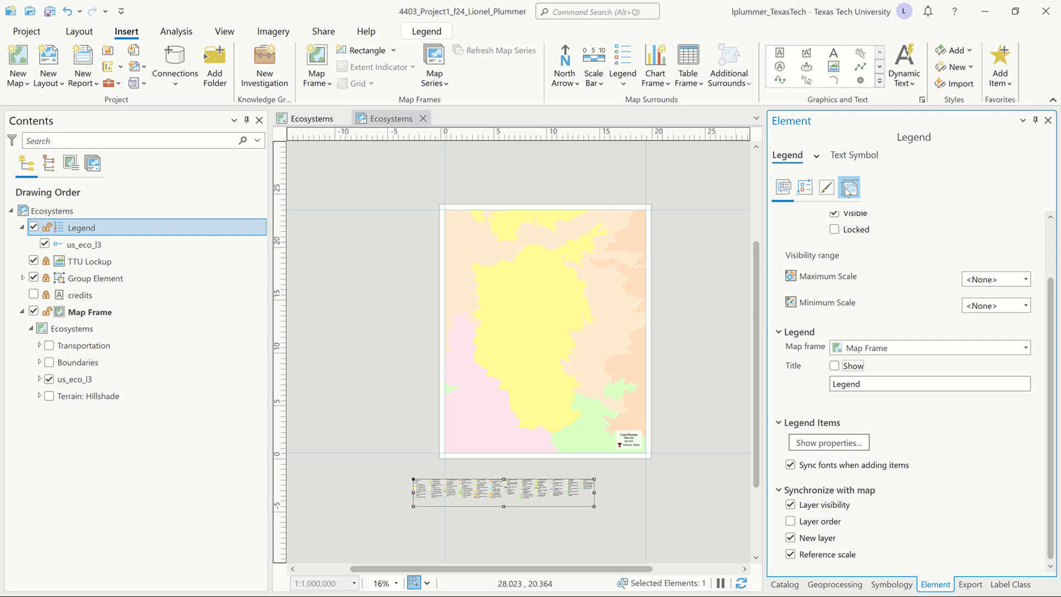
scroll(919, 224, "up", 2)
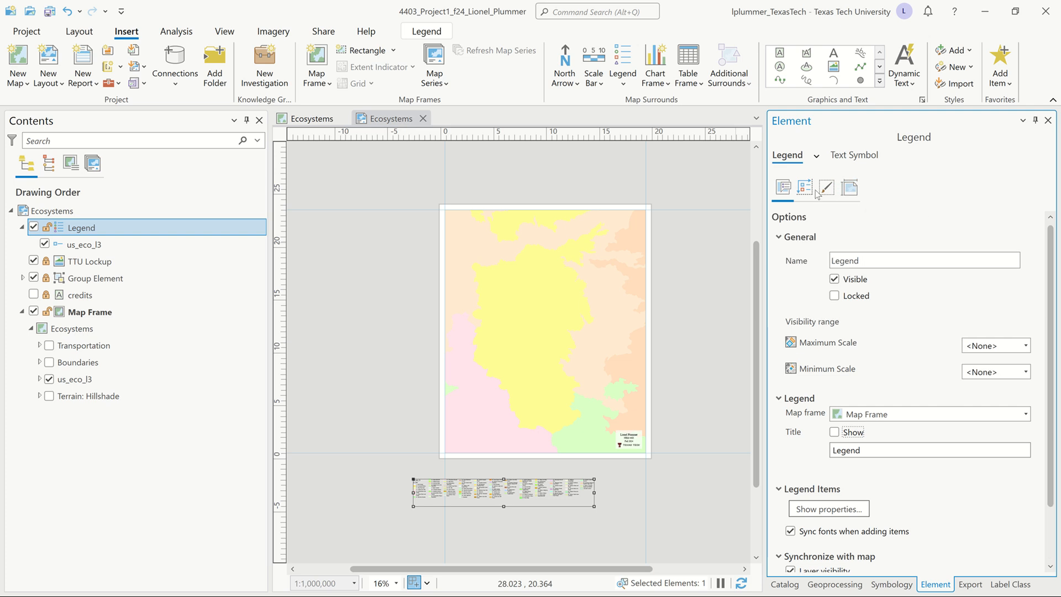
Hide the layer name and headings of the us_eco_l3 legend item, leaving its labels shown
scroll(807, 286, "down", 1)
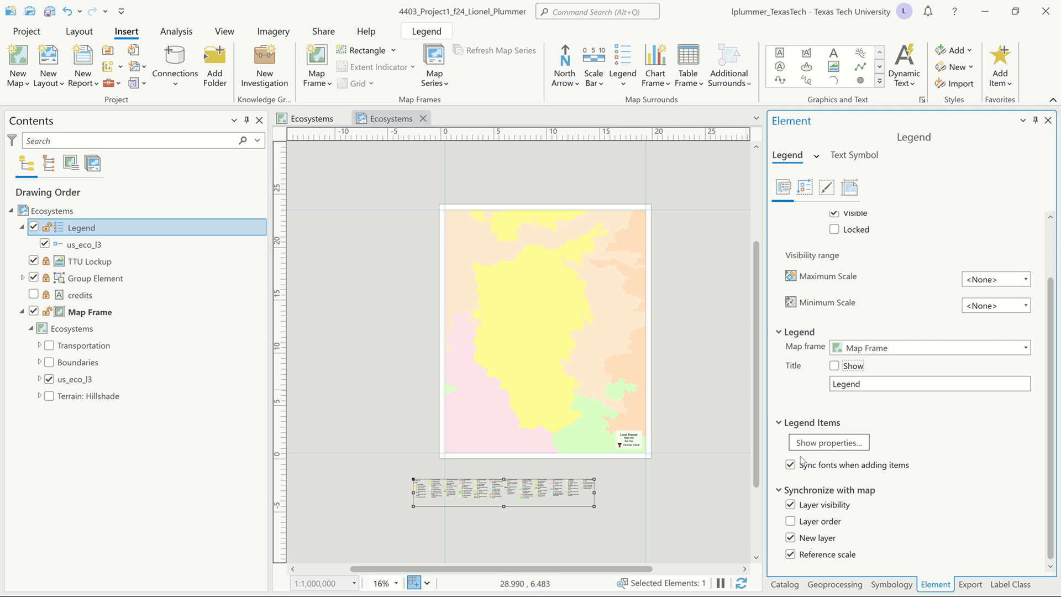
left_click(820, 442)
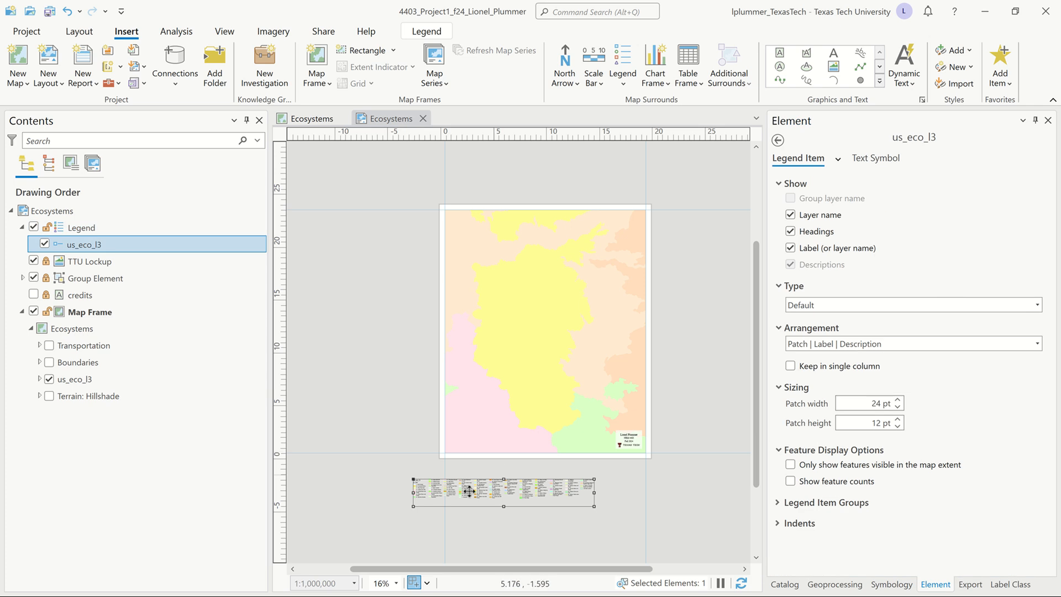
scroll(439, 495, "up", 5)
scroll(350, 446, "up", 4)
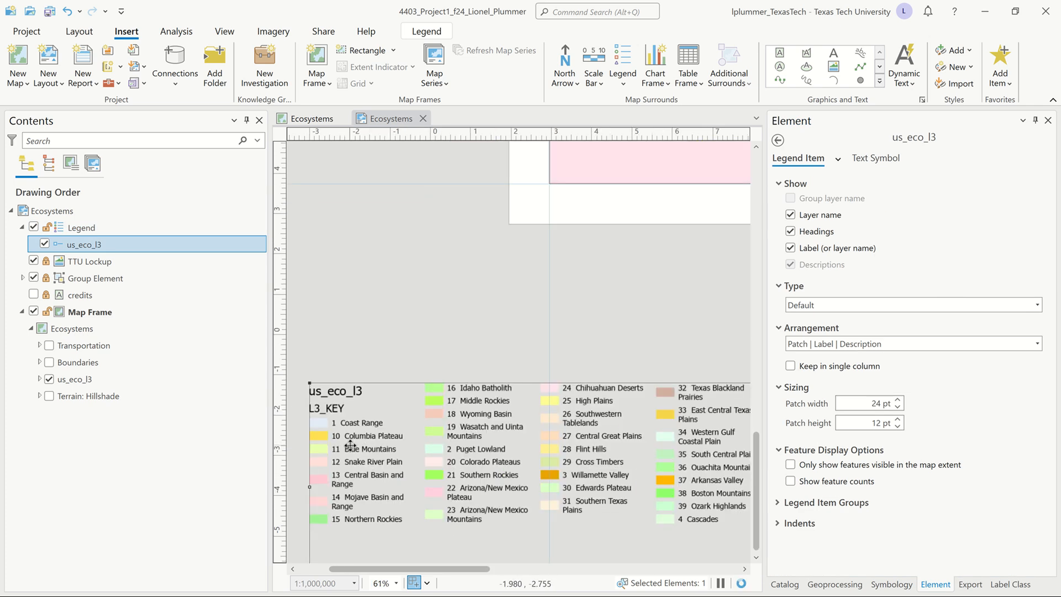
left_click_drag(351, 445, 440, 445)
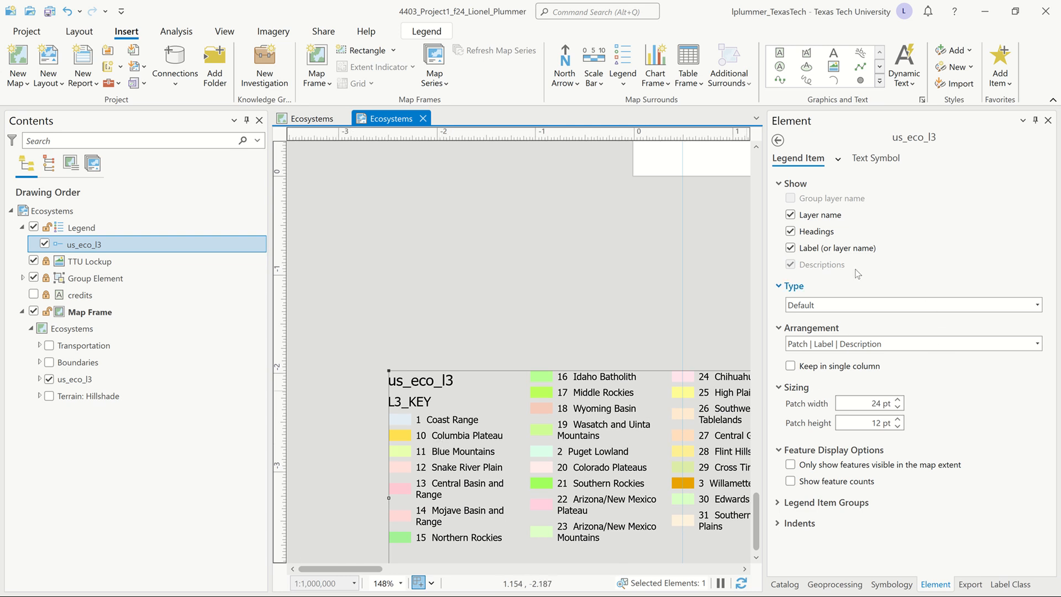
left_click(790, 215)
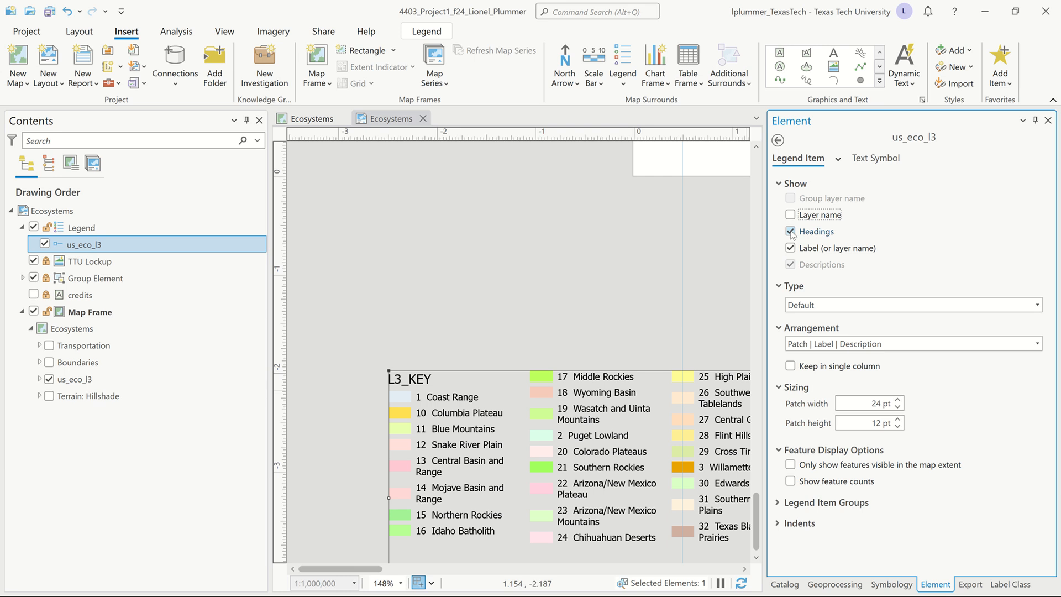
left_click(790, 230)
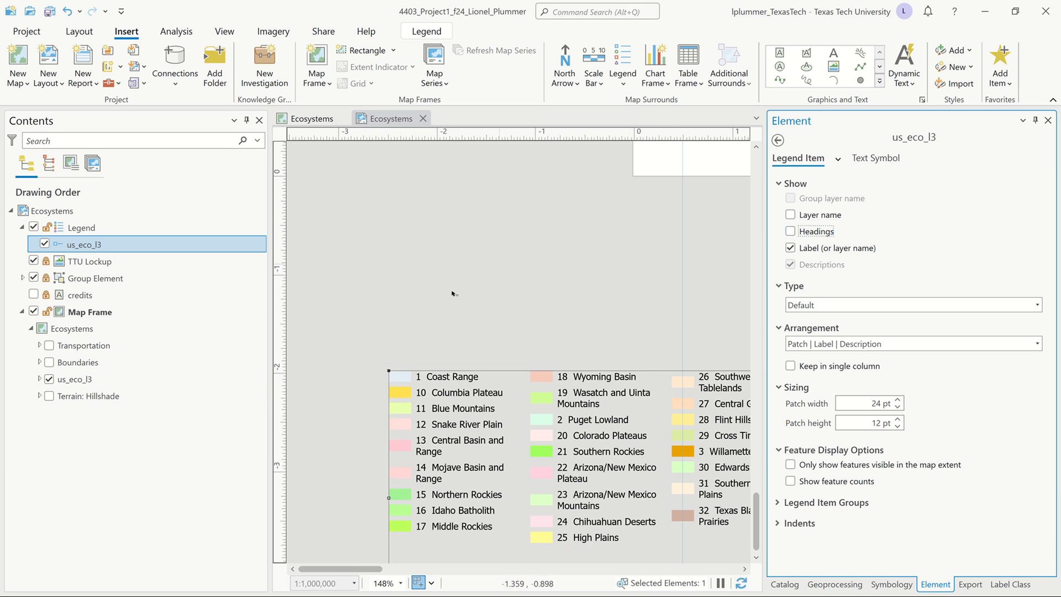
scroll(450, 293, "down", 2)
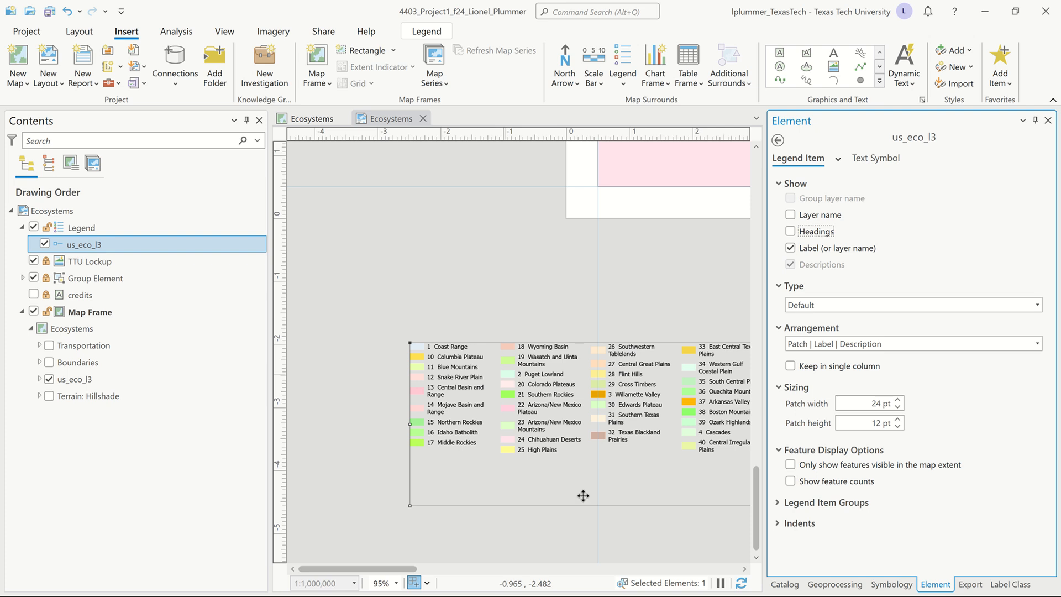
Limit the us_eco_l3 legend item to features visible in the map extent and narrow the legend frame to about 2.5 in
left_click_drag(582, 495, 489, 469)
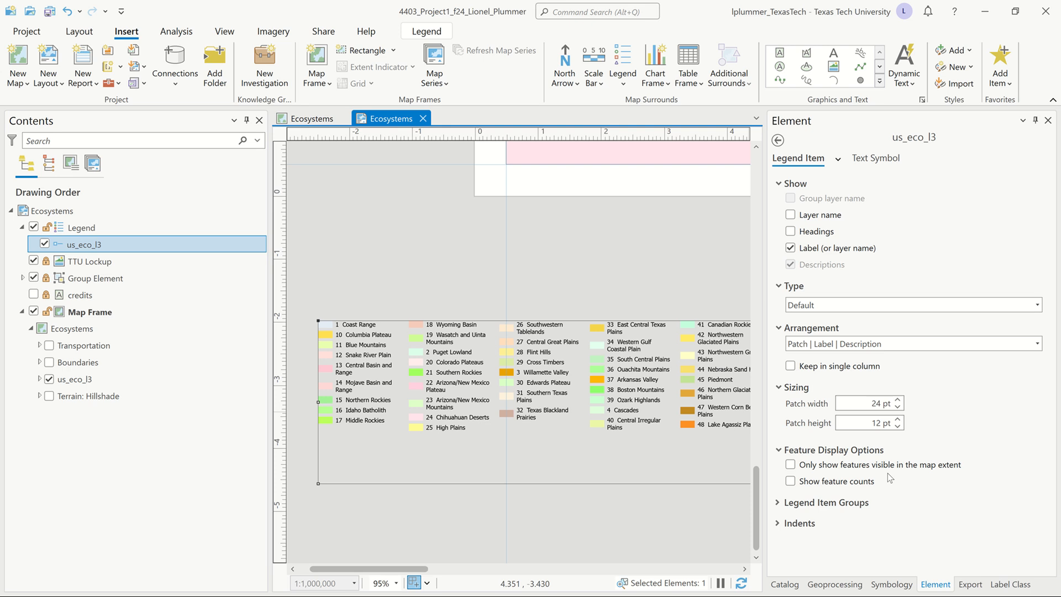
scroll(573, 507, "down", 4)
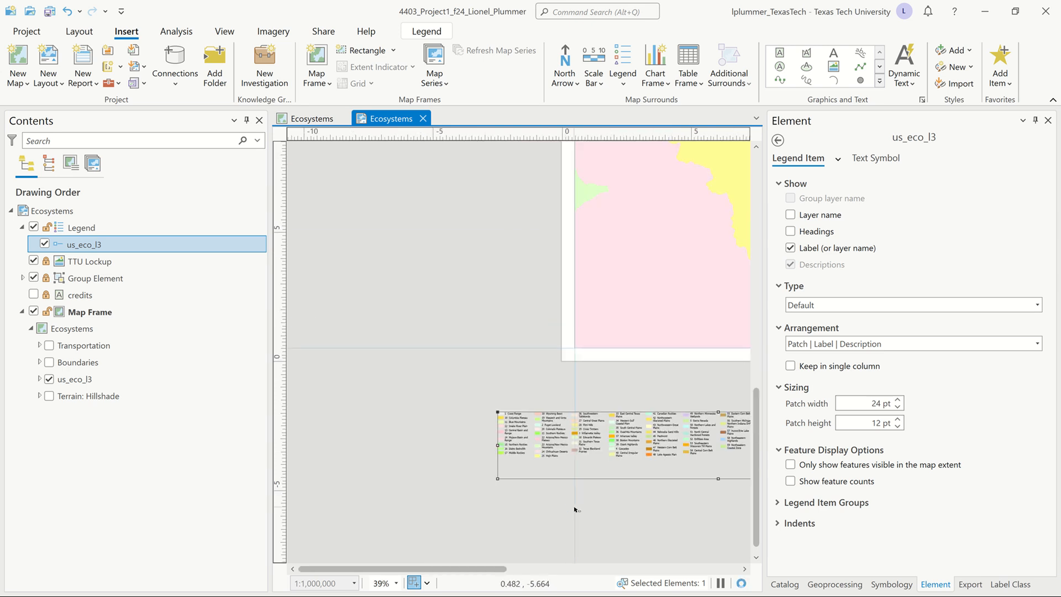
scroll(581, 423, "down", 2)
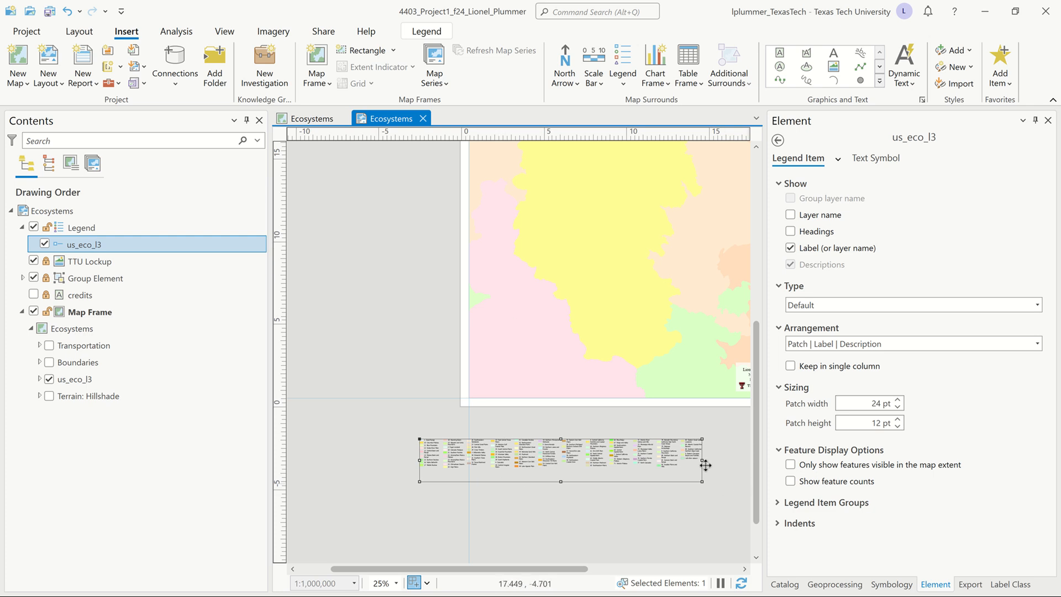
left_click(791, 465)
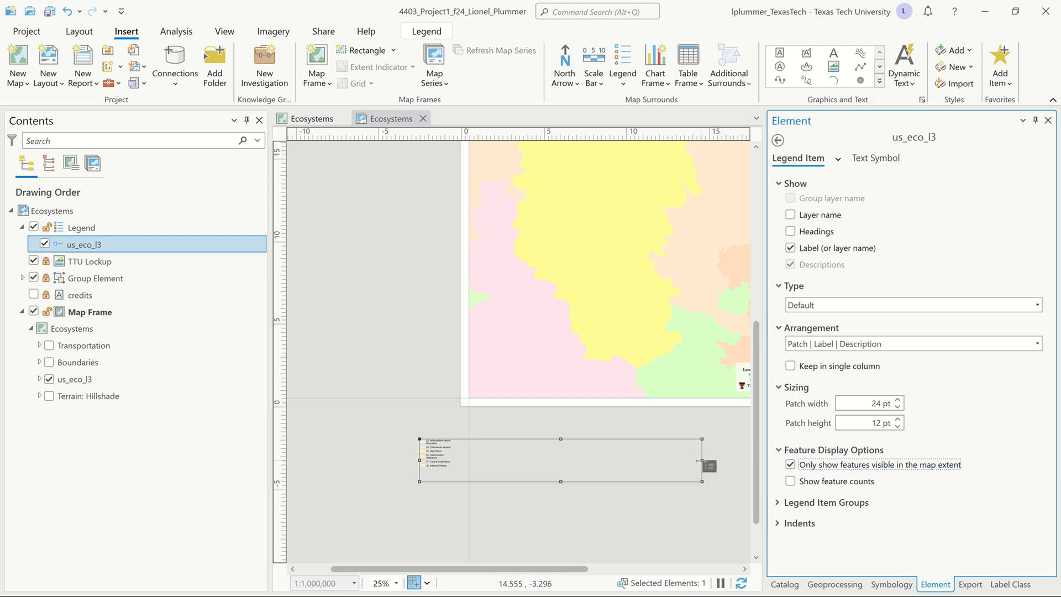
left_click_drag(706, 465, 461, 447)
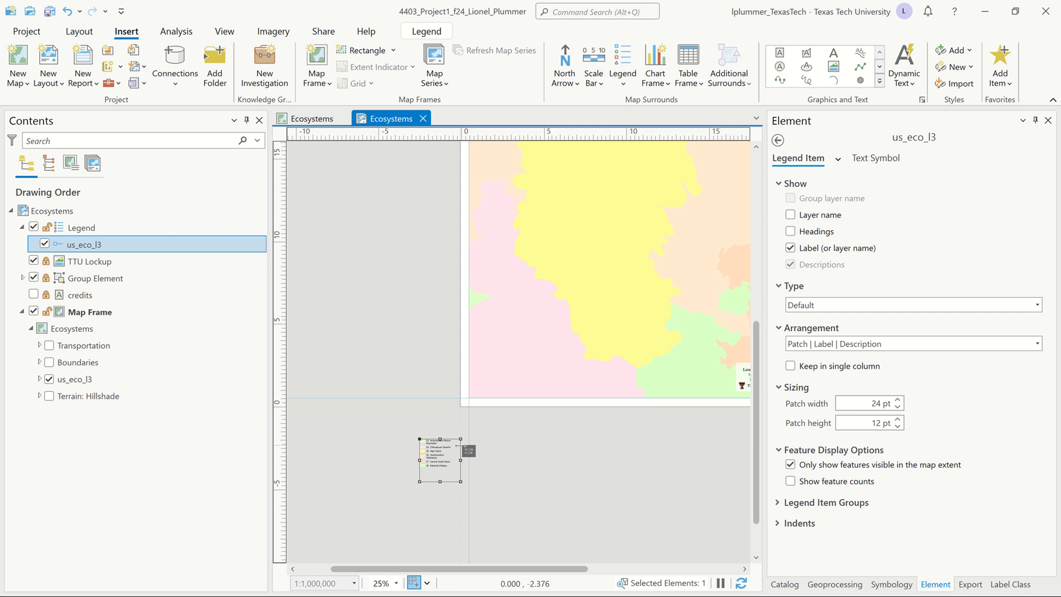
Set the legend item's patch size to 48 pt wide and 24 pt high, and widen the legend frame to about 4.7 in
scroll(448, 445, "up", 5)
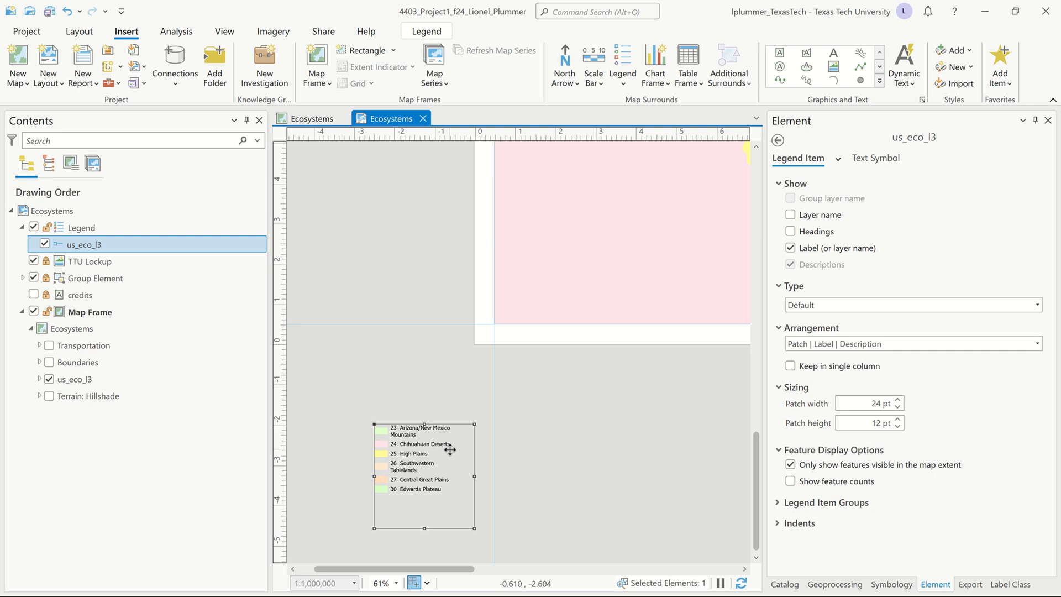
scroll(386, 493, "up", 3)
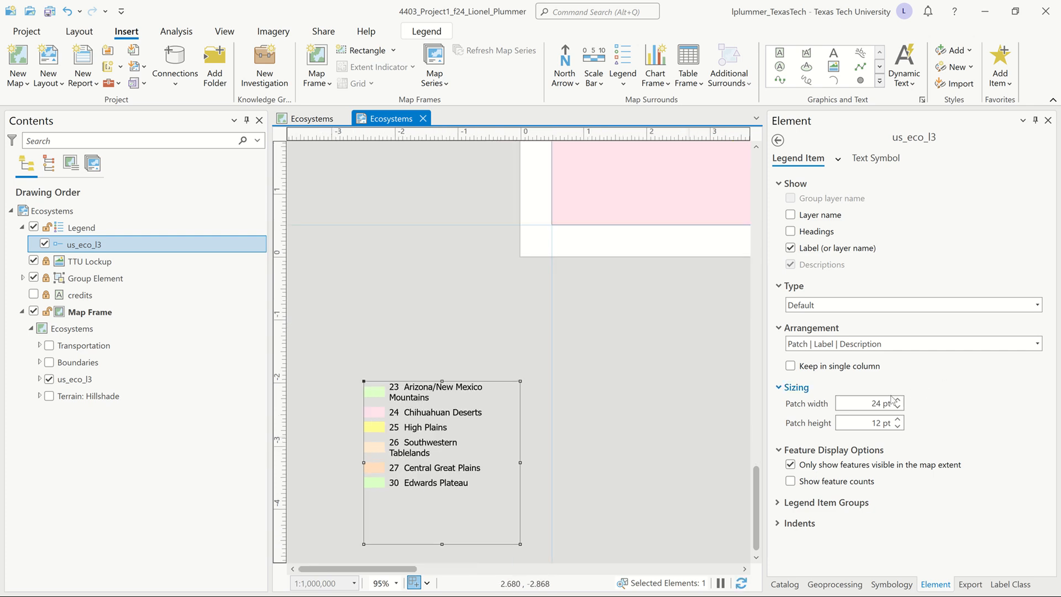
left_click(854, 402)
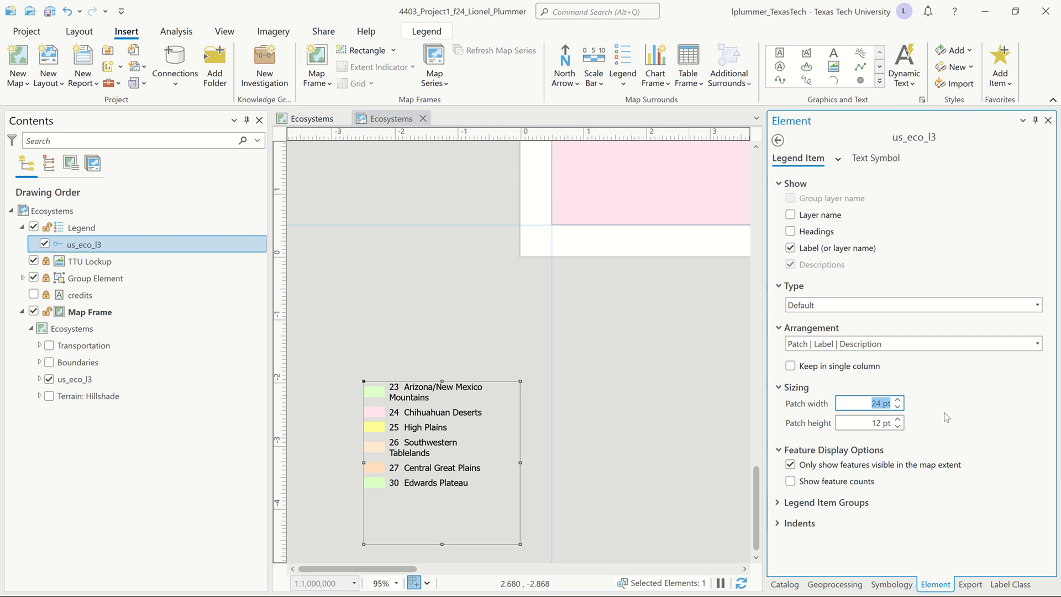
type("48")
key("Tab")
type("24")
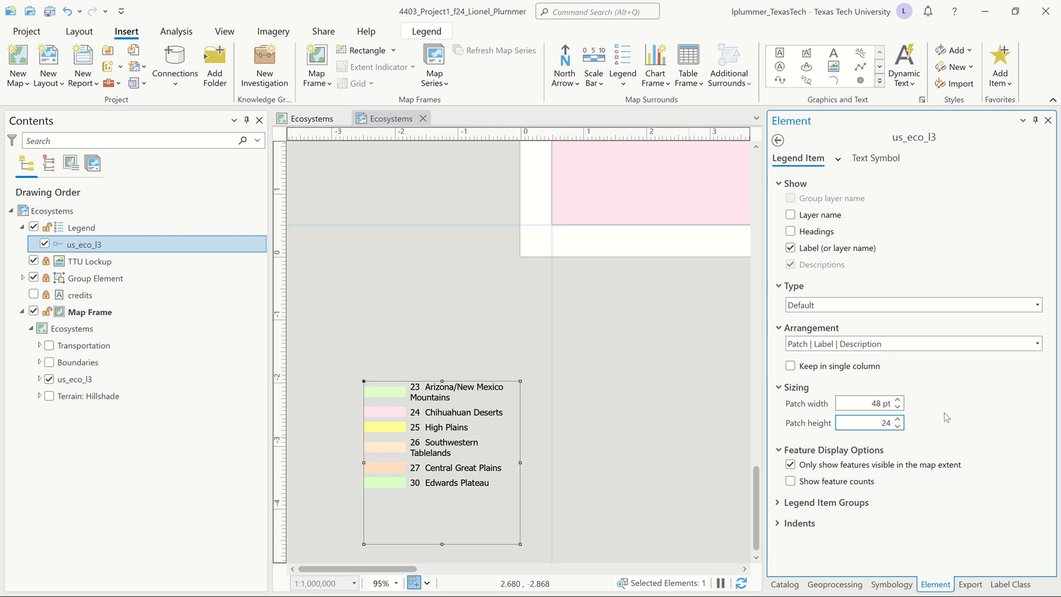
key("Tab")
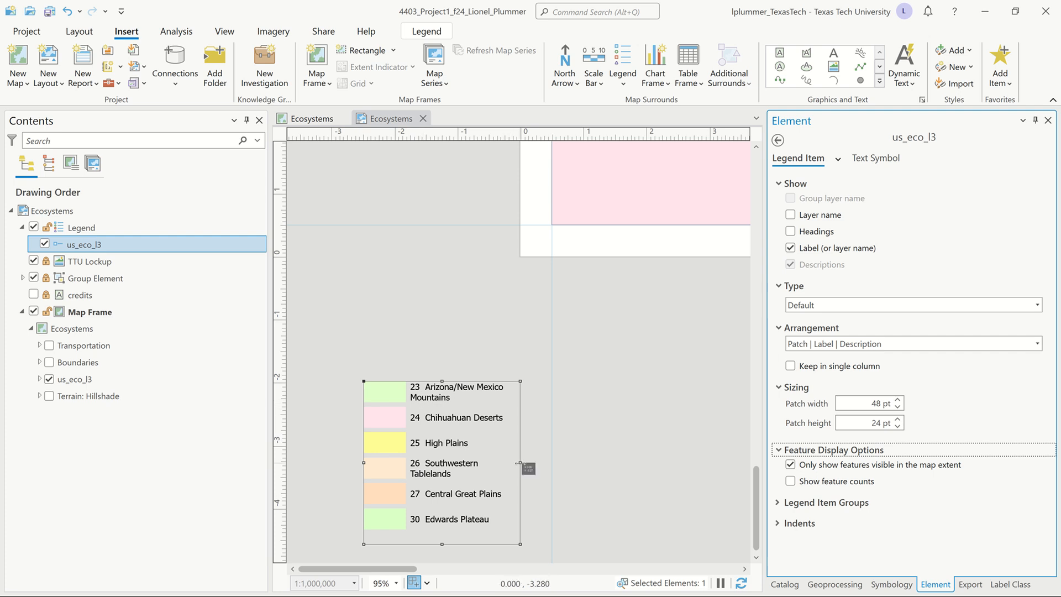
left_click_drag(519, 463, 657, 467)
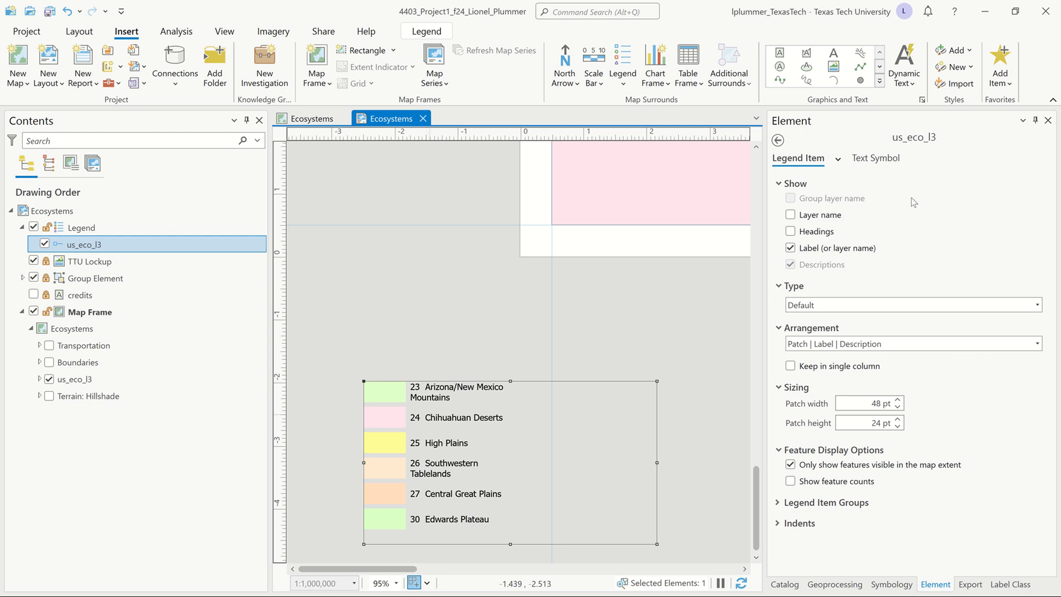
left_click(944, 245)
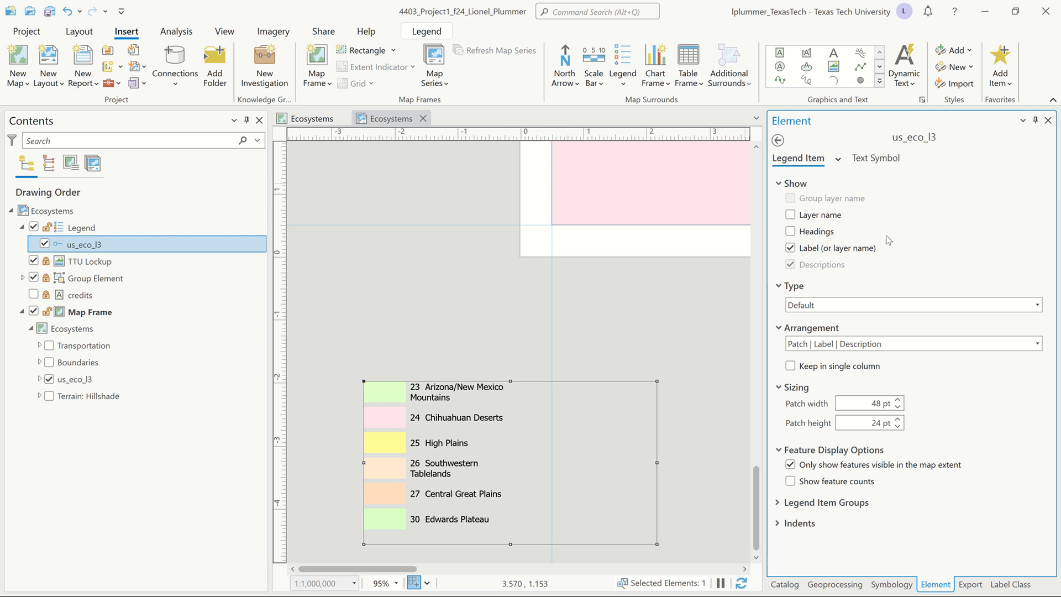
Set the spacing between classes to 10 pt in the legend's arrangement settings
left_click(779, 142)
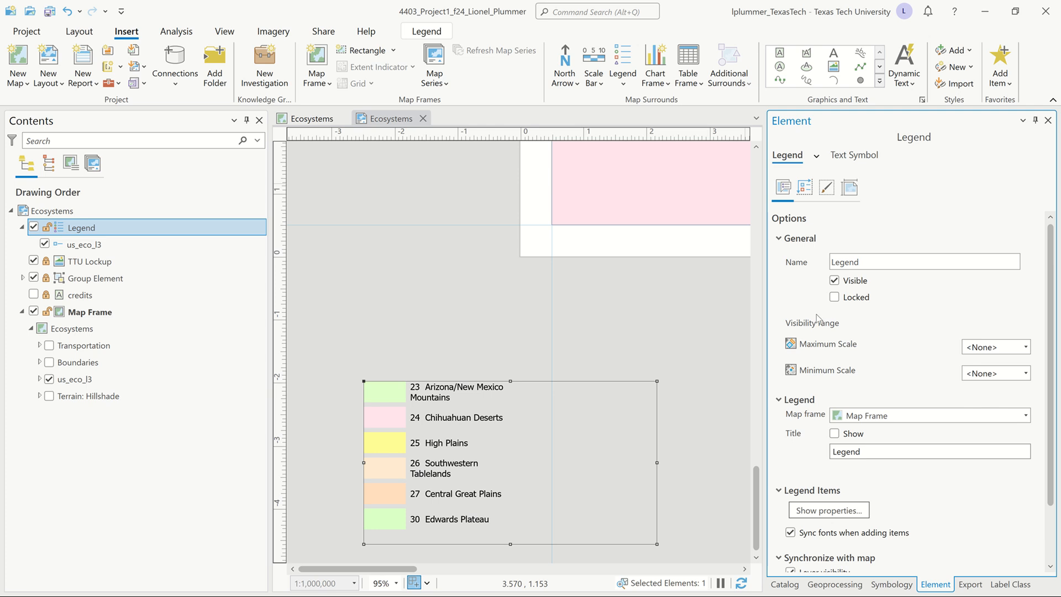
scroll(844, 381, "down", 3)
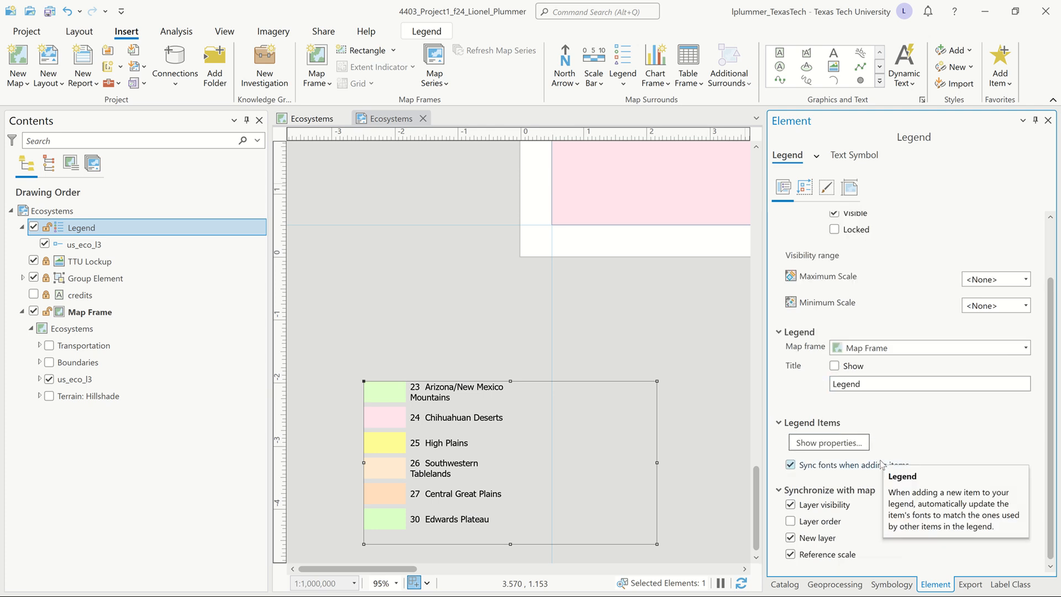
left_click(806, 188)
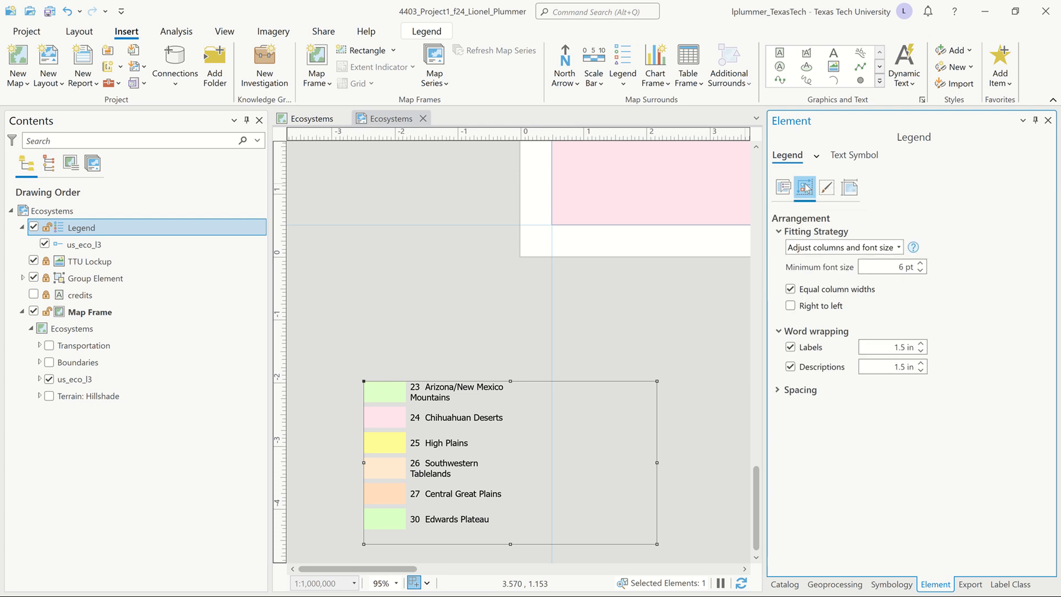
left_click(783, 394)
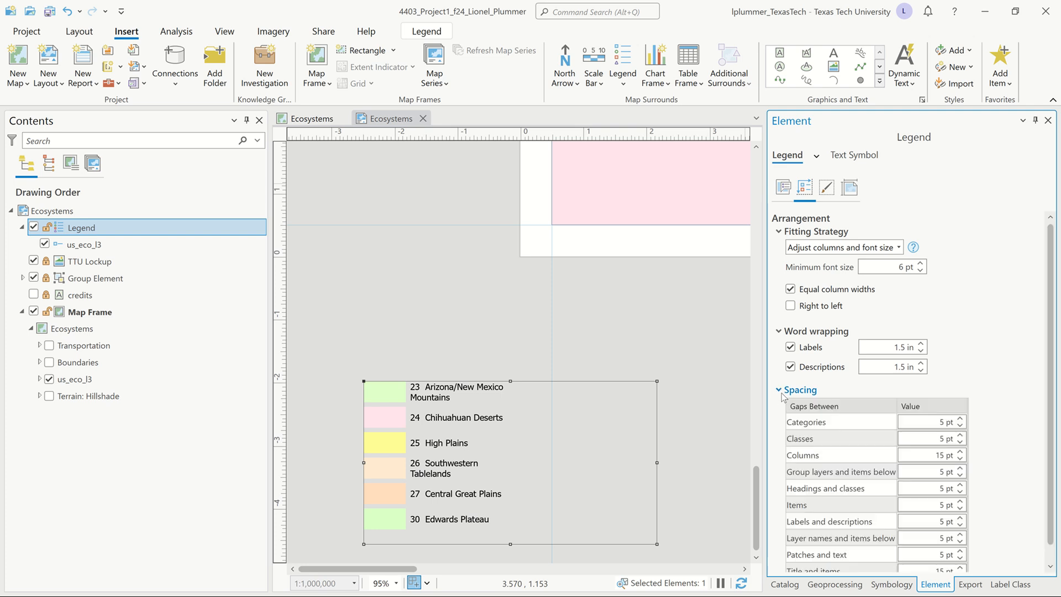
scroll(782, 396, "down", 1)
left_click(943, 425)
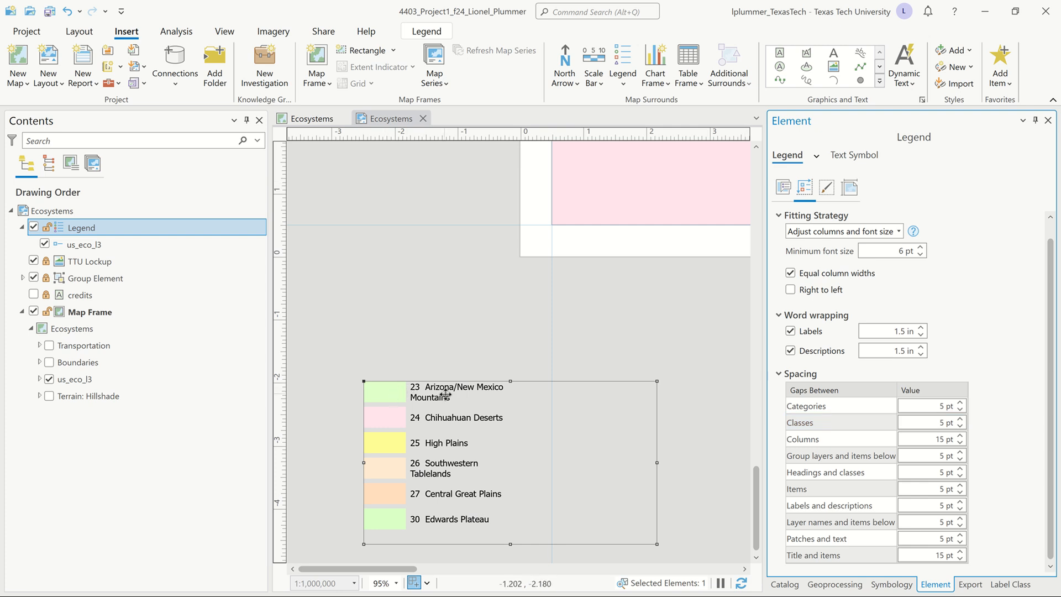
left_click(931, 422)
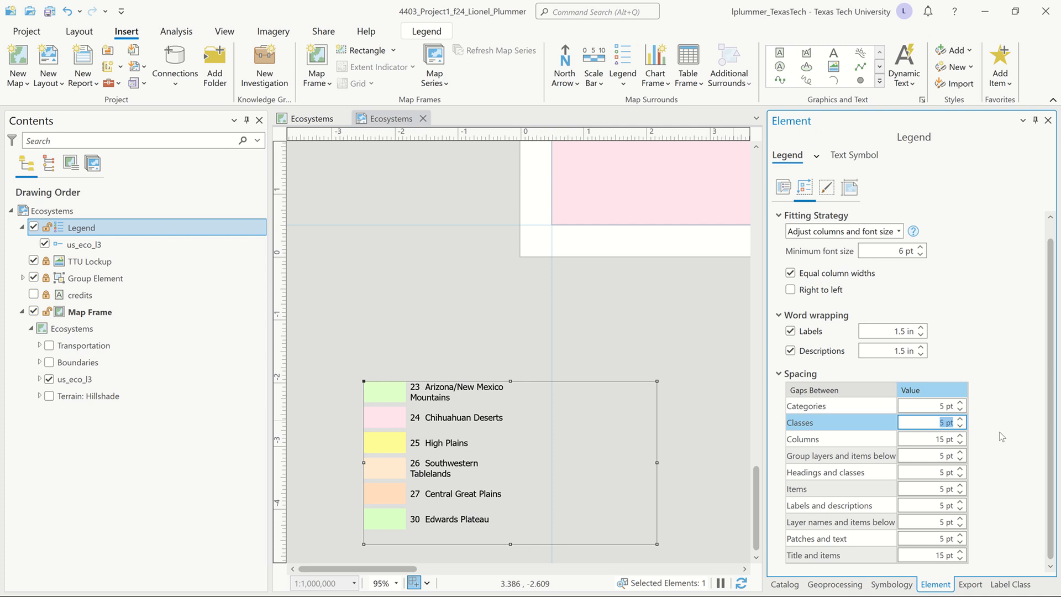
type("10")
key("Return")
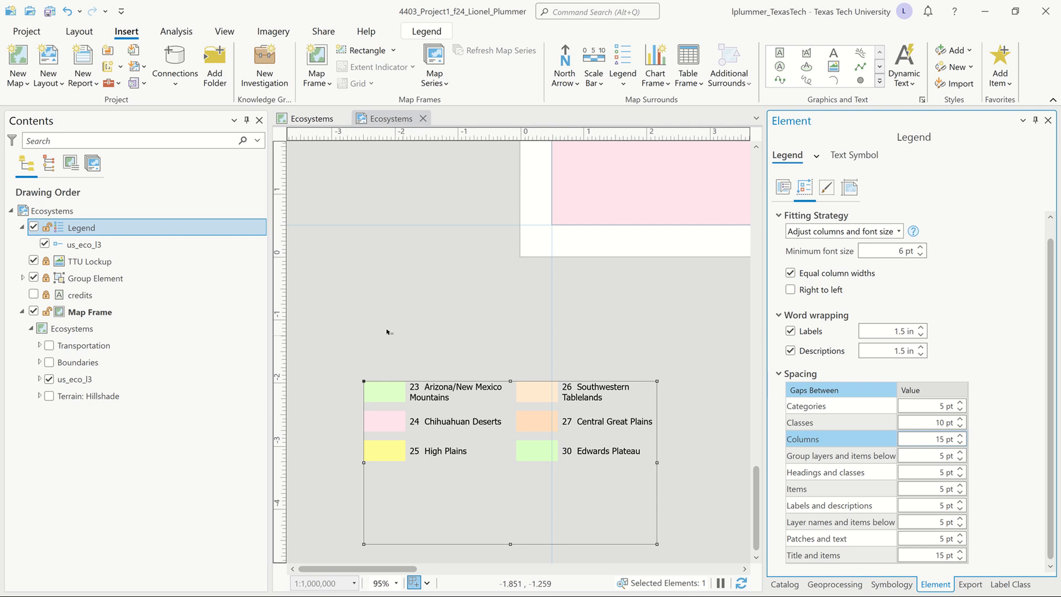
Turn off word wrapping for both the labels and the descriptions of the legend
scroll(386, 331, "down", 3)
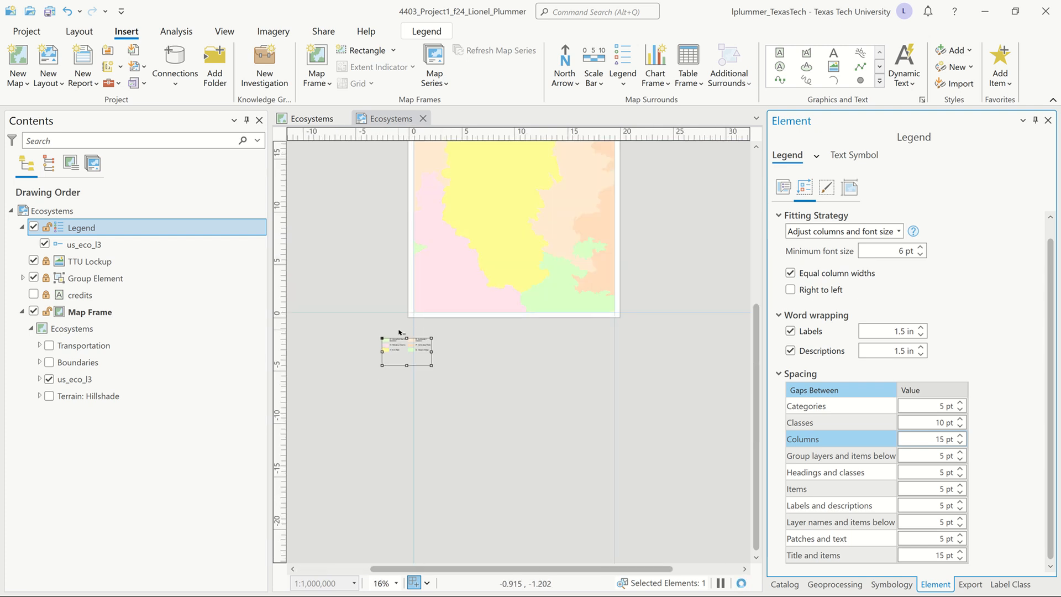
scroll(419, 337, "up", 2)
scroll(418, 338, "up", 3)
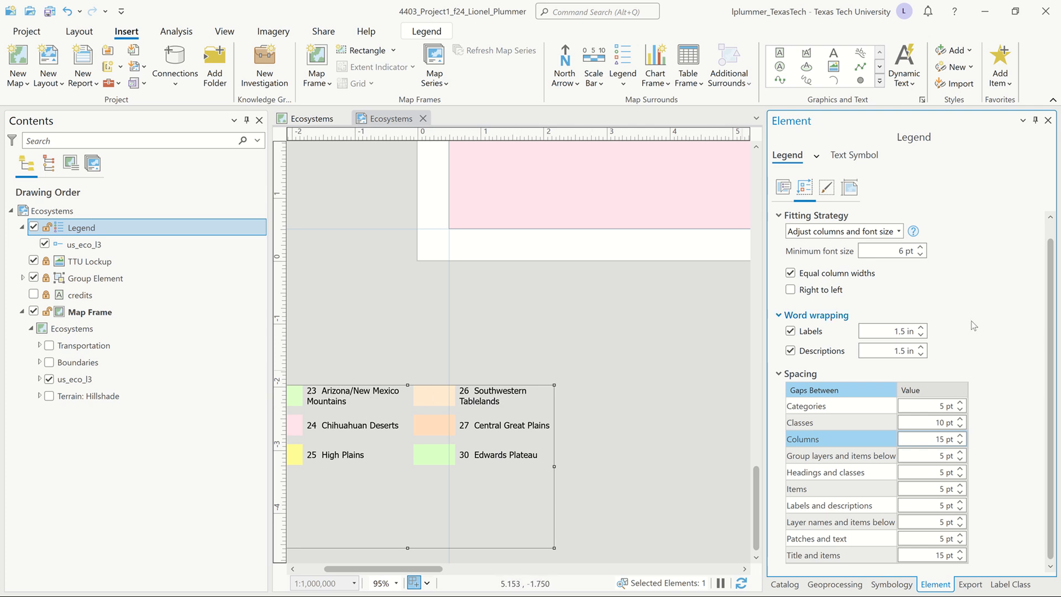
scroll(973, 326, "up", 1)
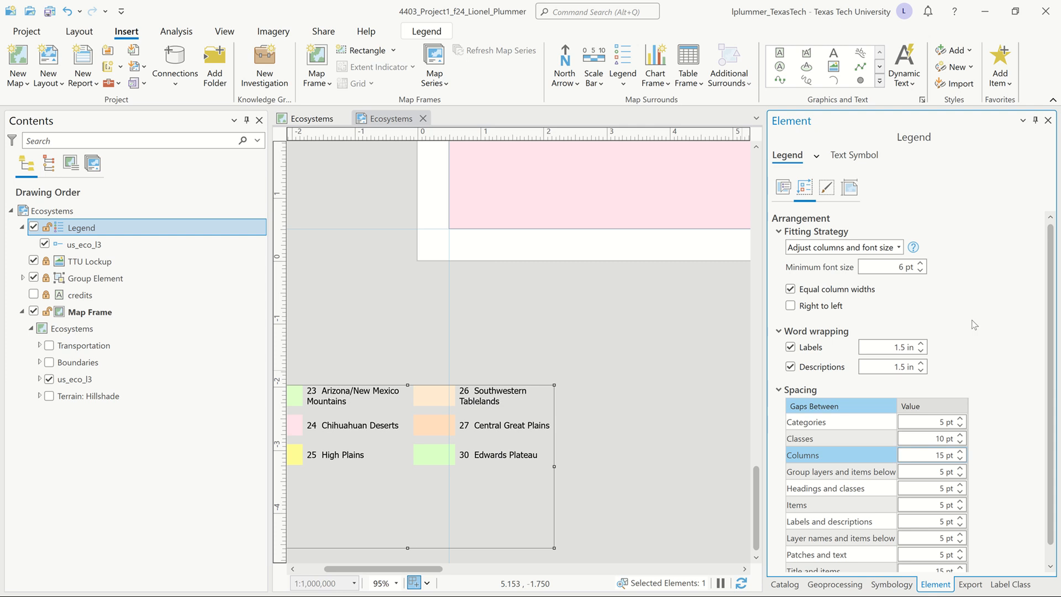
scroll(973, 325, "down", 1)
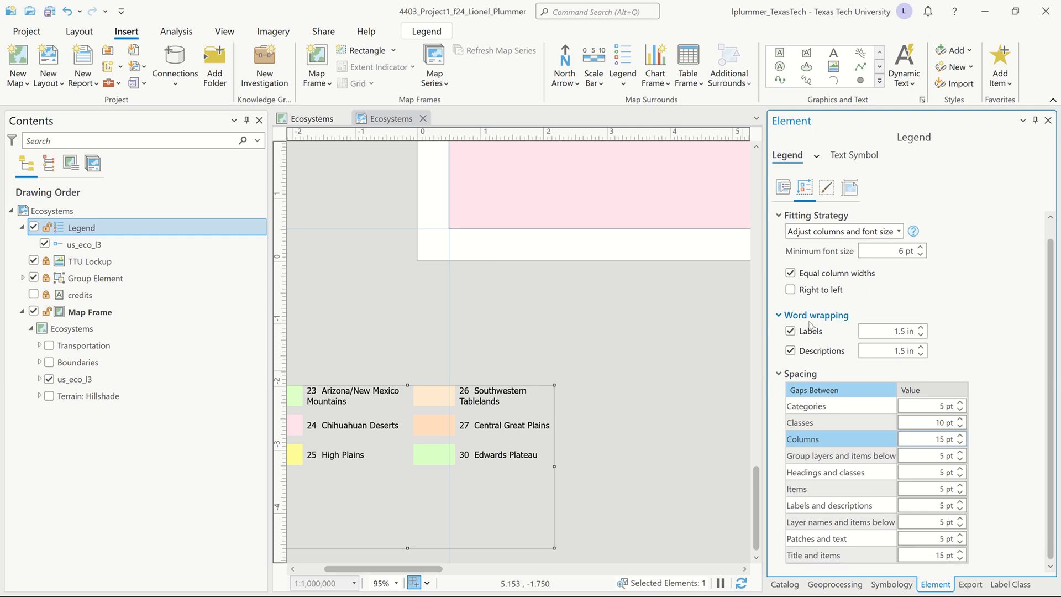
left_click(790, 351)
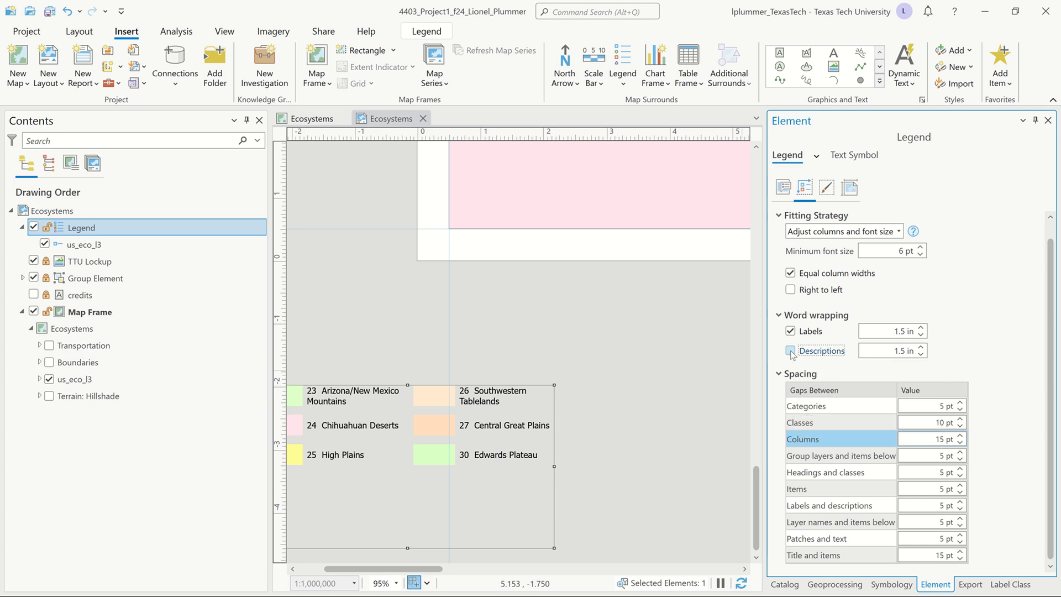
left_click(789, 331)
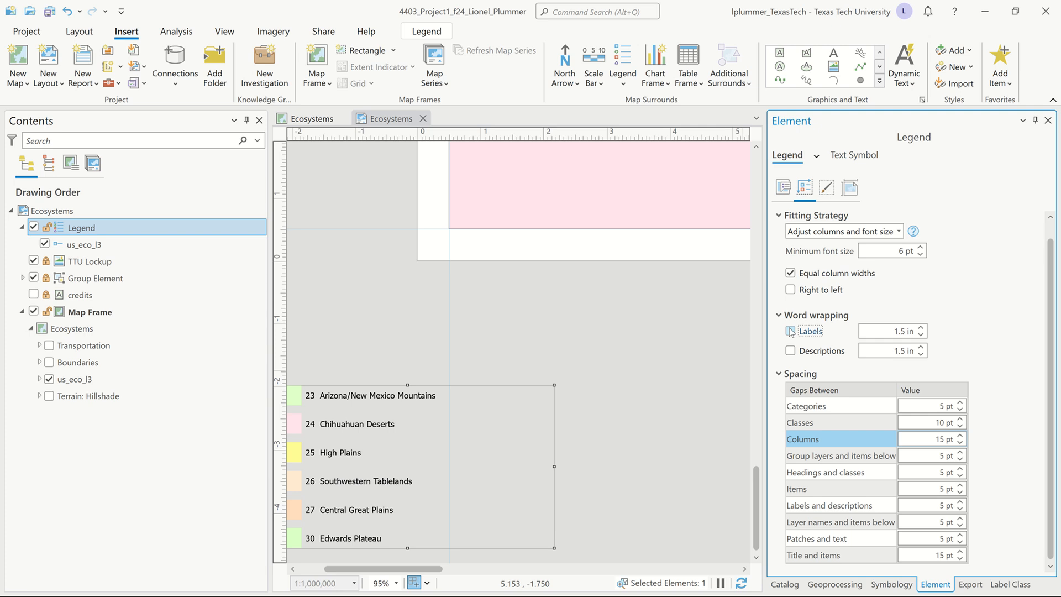
Move the legend onto the page, inside the lower-left corner of the map frame, and show the full page
scroll(565, 338, "down", 2)
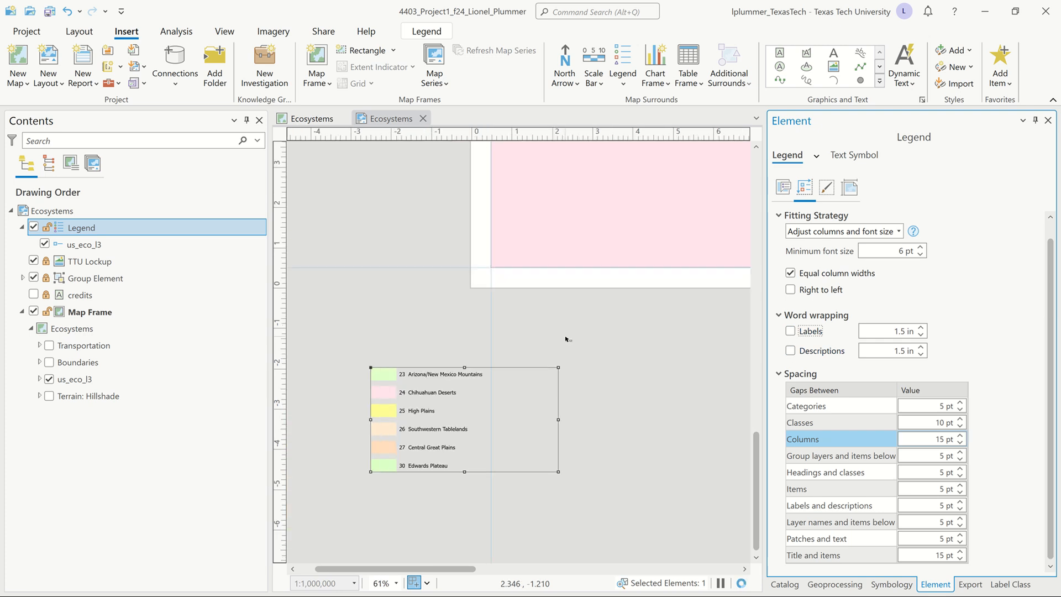
left_click_drag(450, 388, 574, 268)
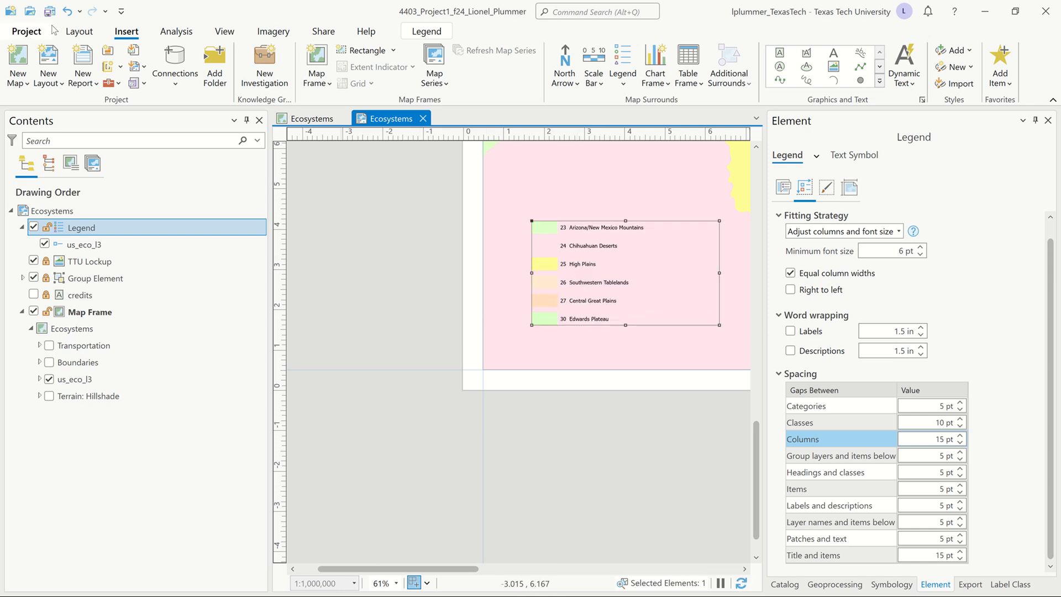
left_click(73, 35)
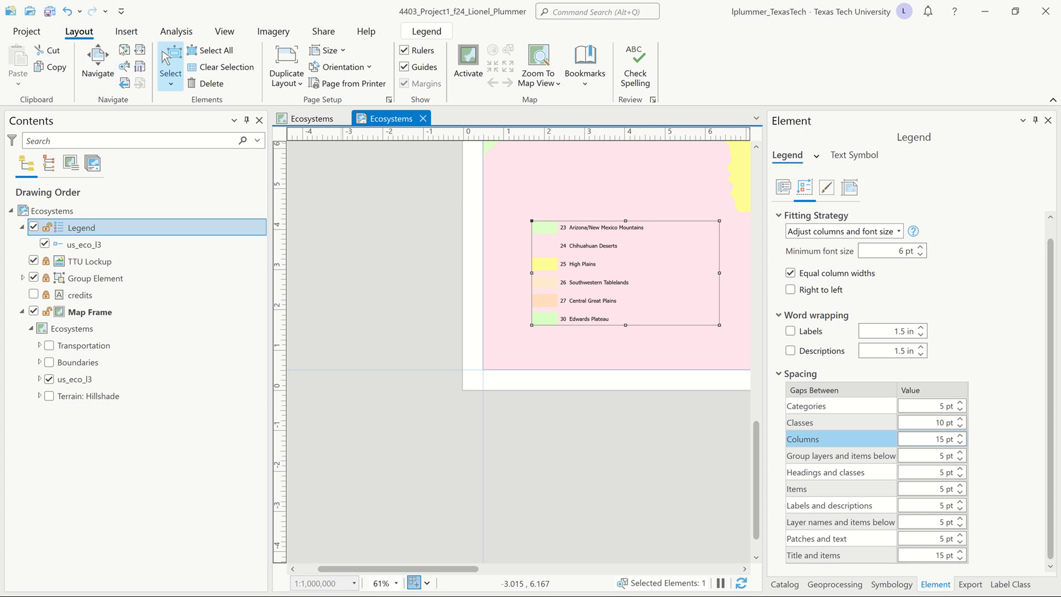
left_click(124, 50)
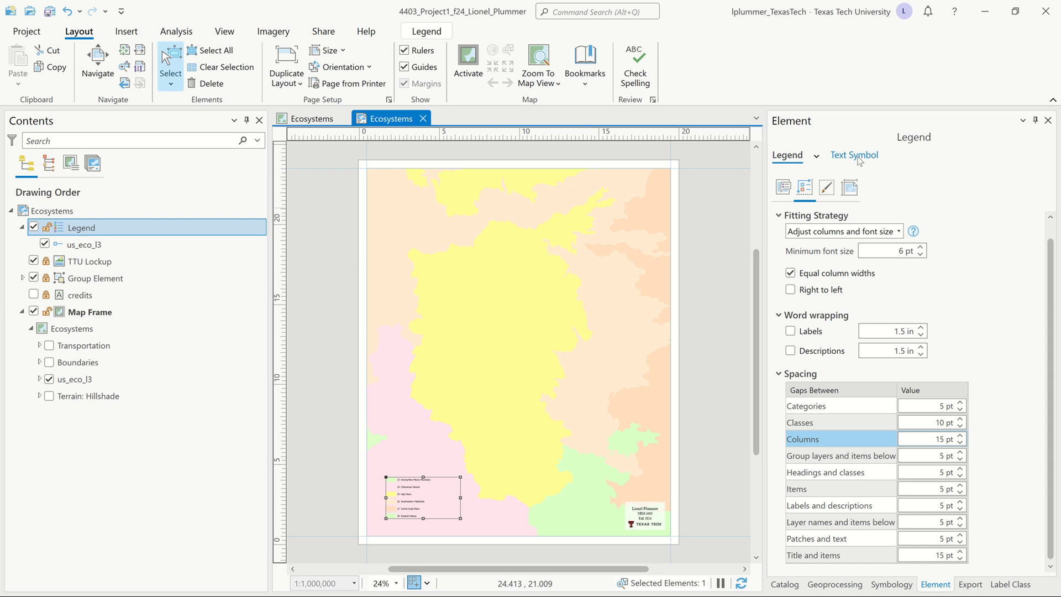
Set the legend's text symbol to the Arial font at 16 pt
left_click(859, 159)
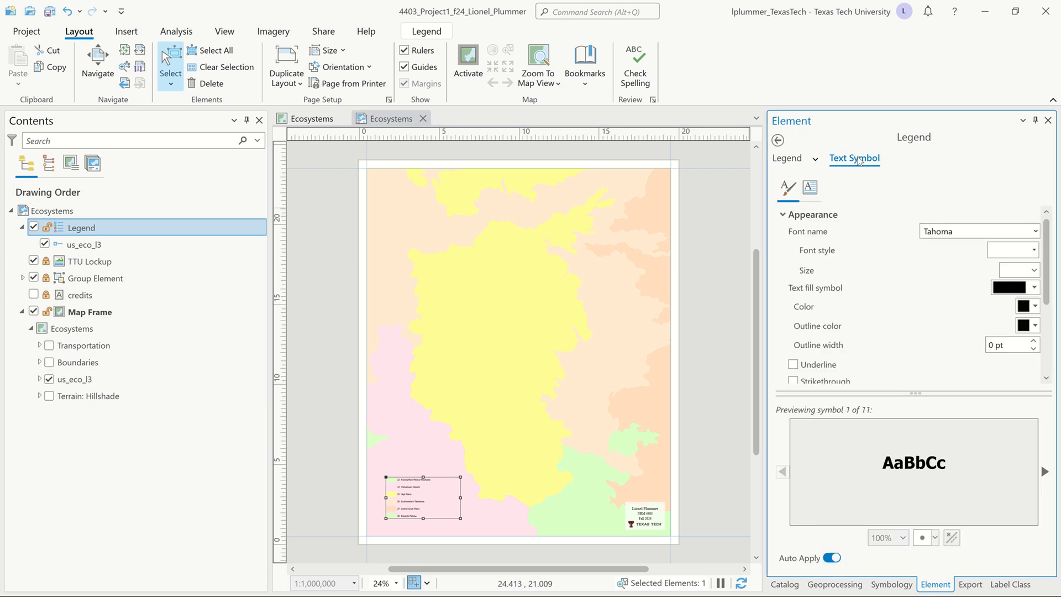
left_click(1035, 232)
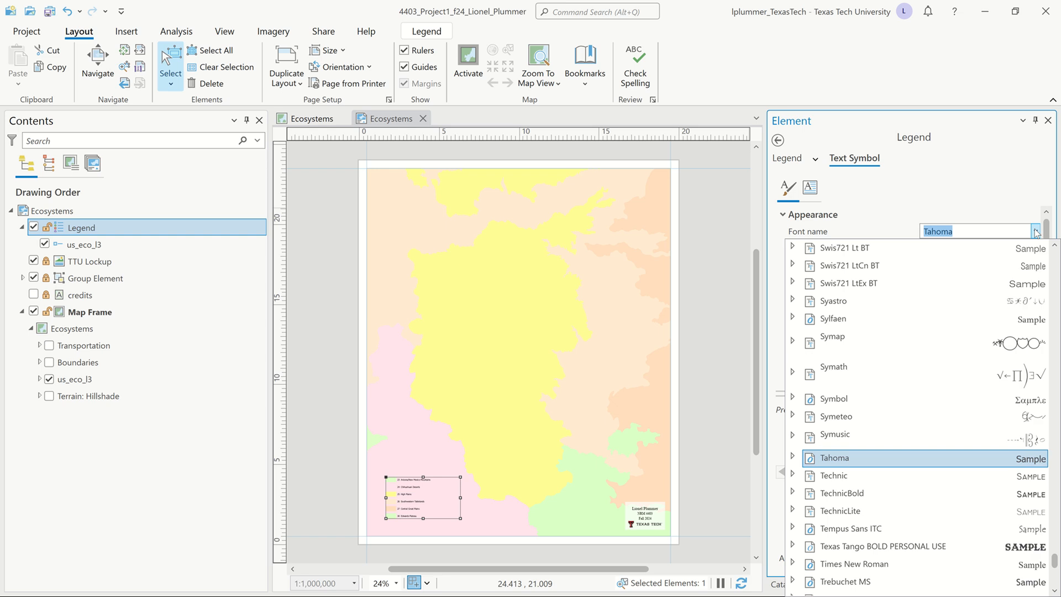
type("Architext")
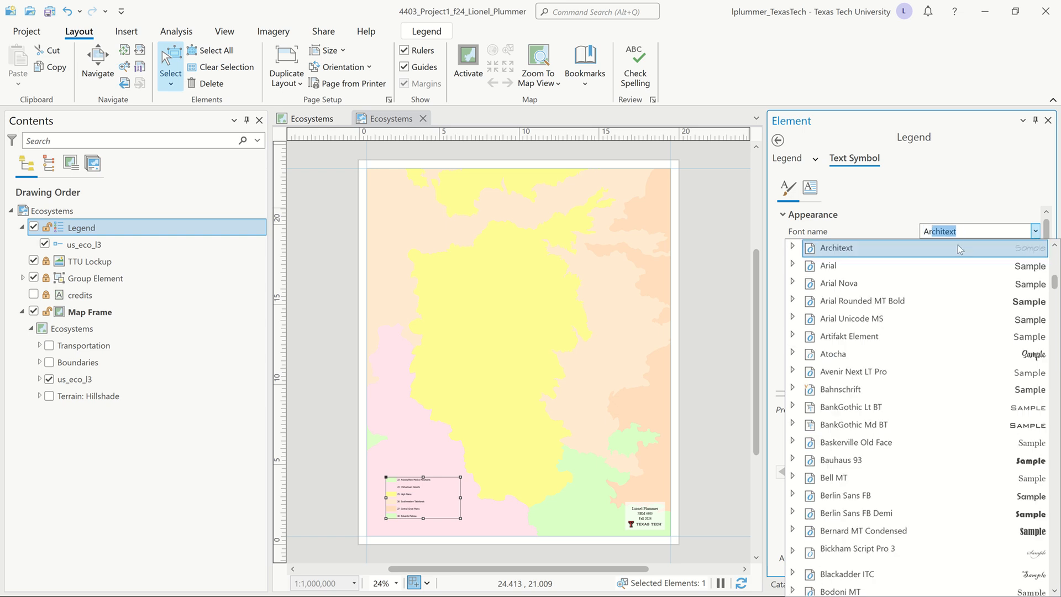
left_click(884, 266)
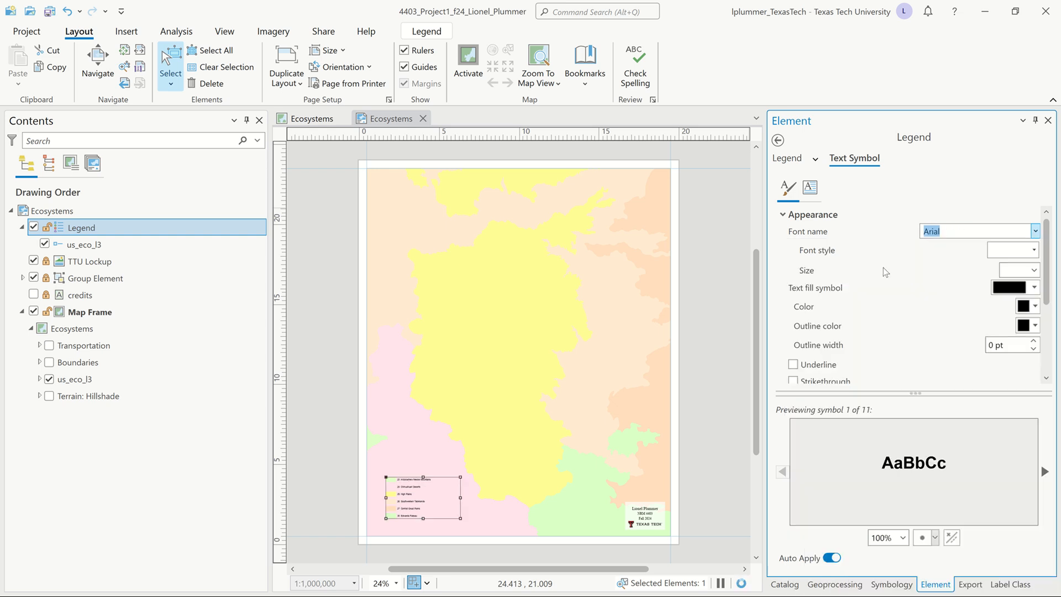
left_click(1033, 271)
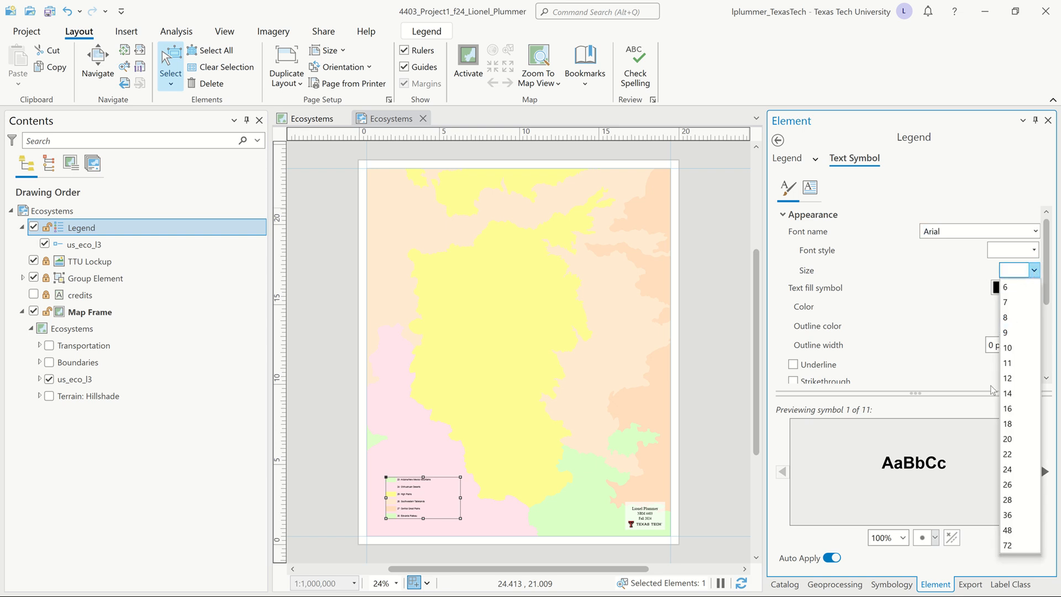
left_click(1008, 409)
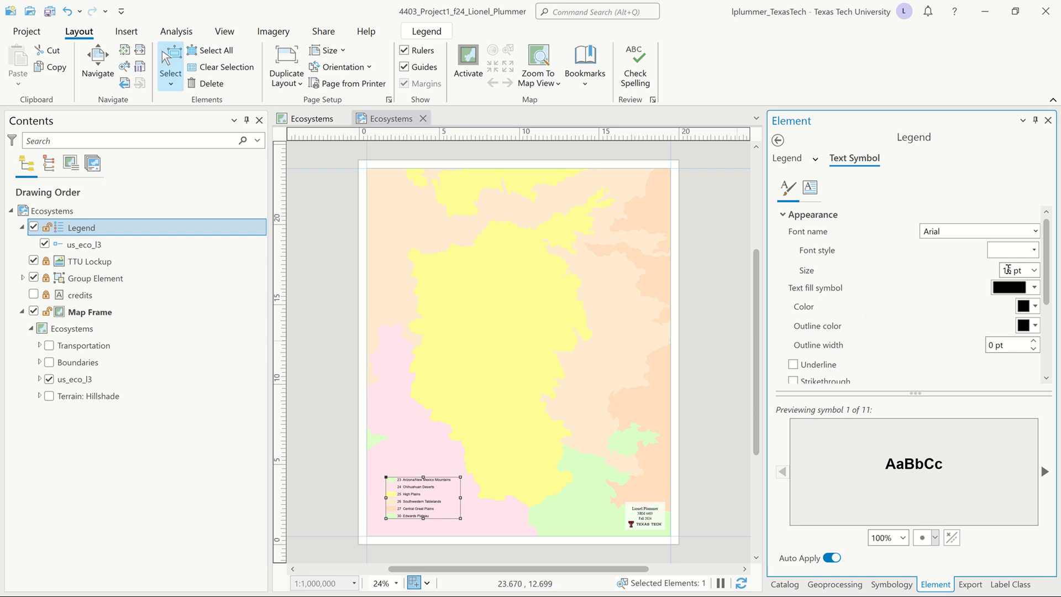
Set the legend's text symbol to the bold style of the Arial font
left_click(1034, 232)
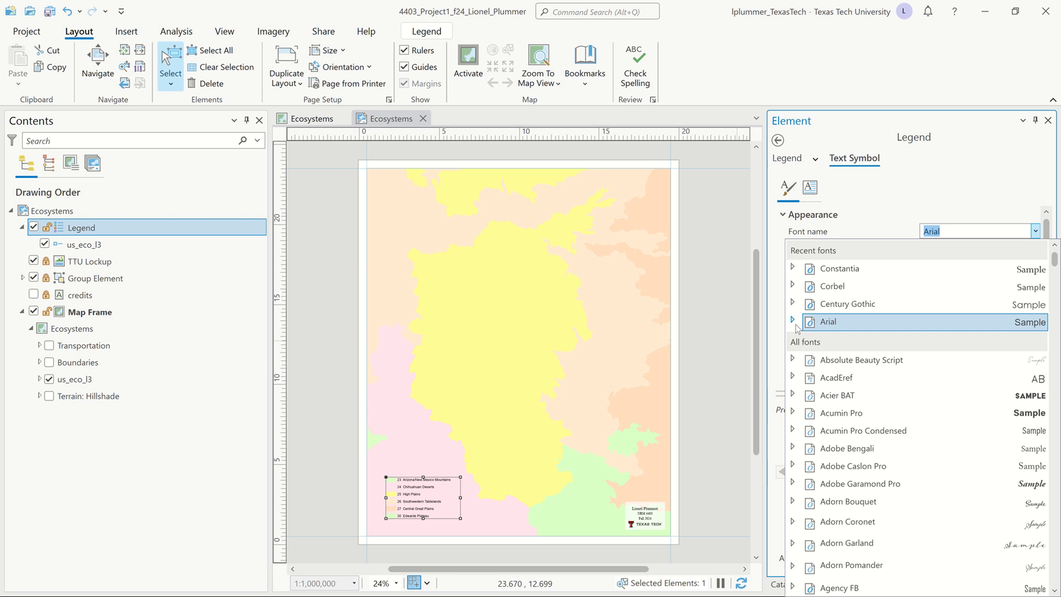
left_click(793, 321)
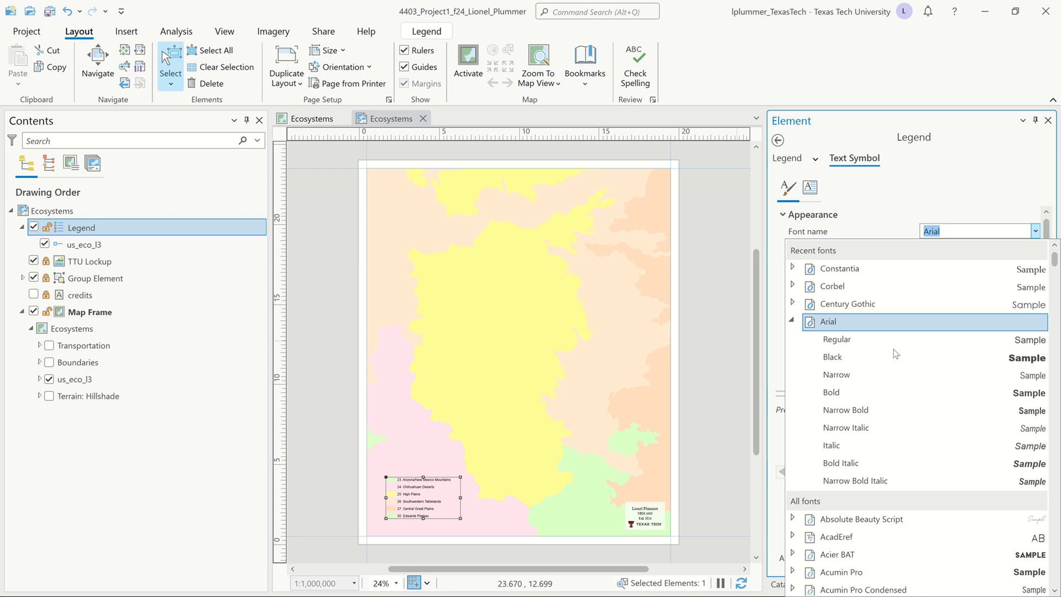
left_click(891, 396)
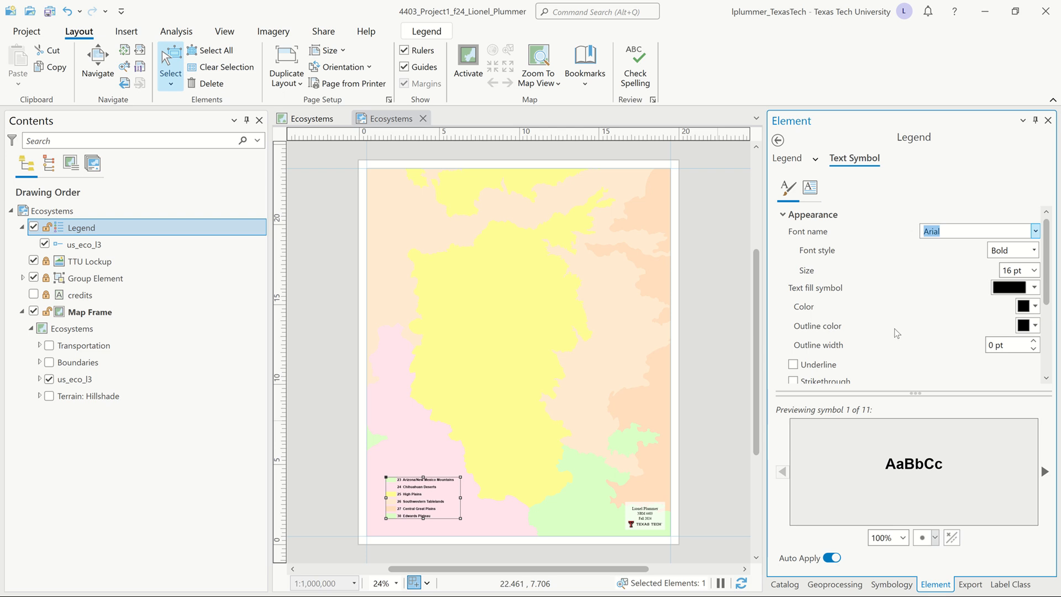
scroll(897, 333, "down", 1)
scroll(897, 333, "down", 1)
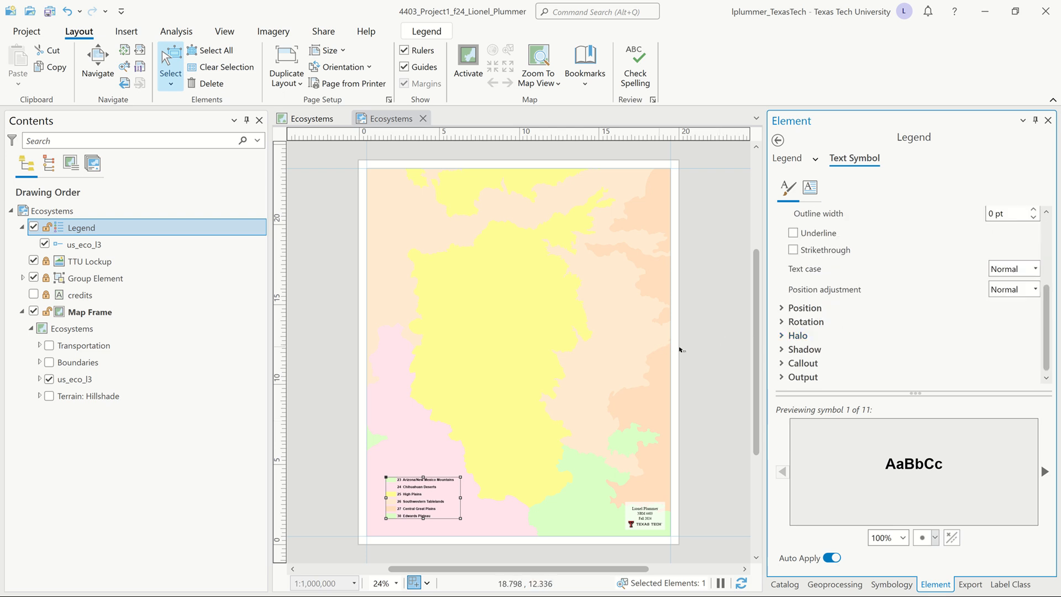
Deselect the legend on the layout and save the project
left_click(708, 345)
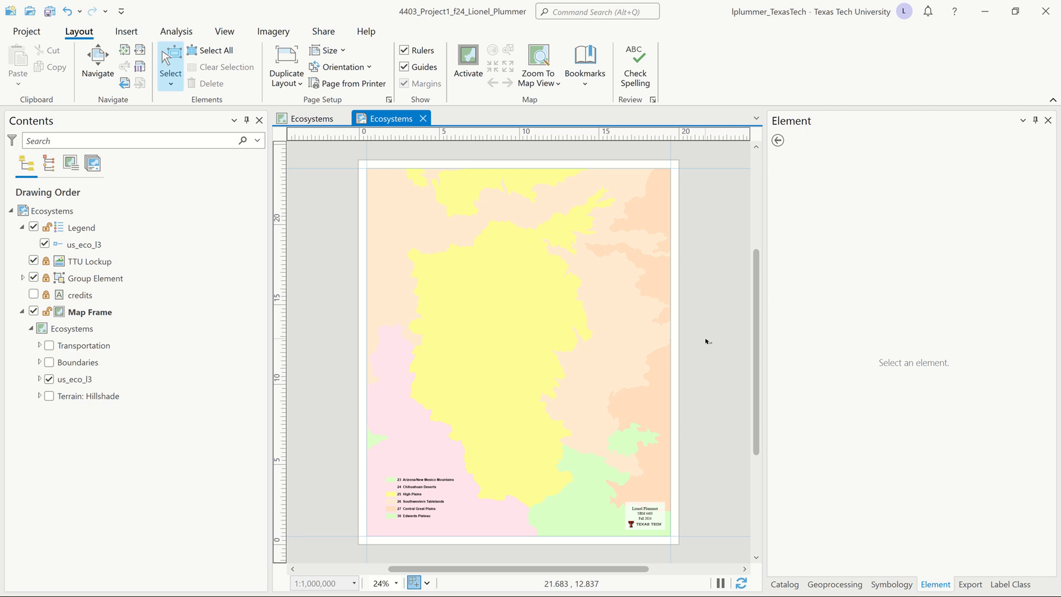
key("ctrl+s")
mouse_move(479, 11)
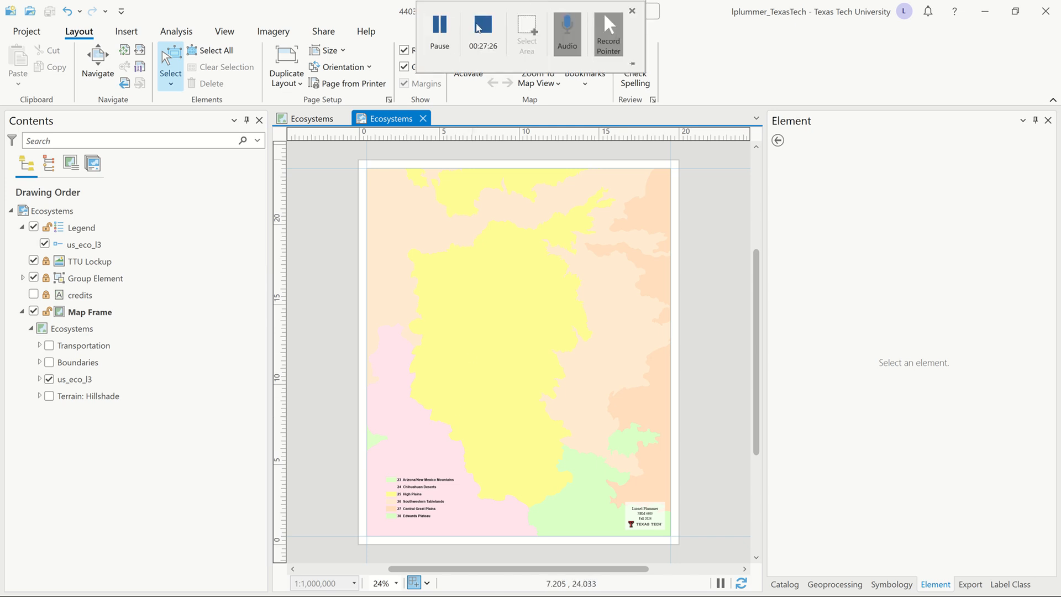